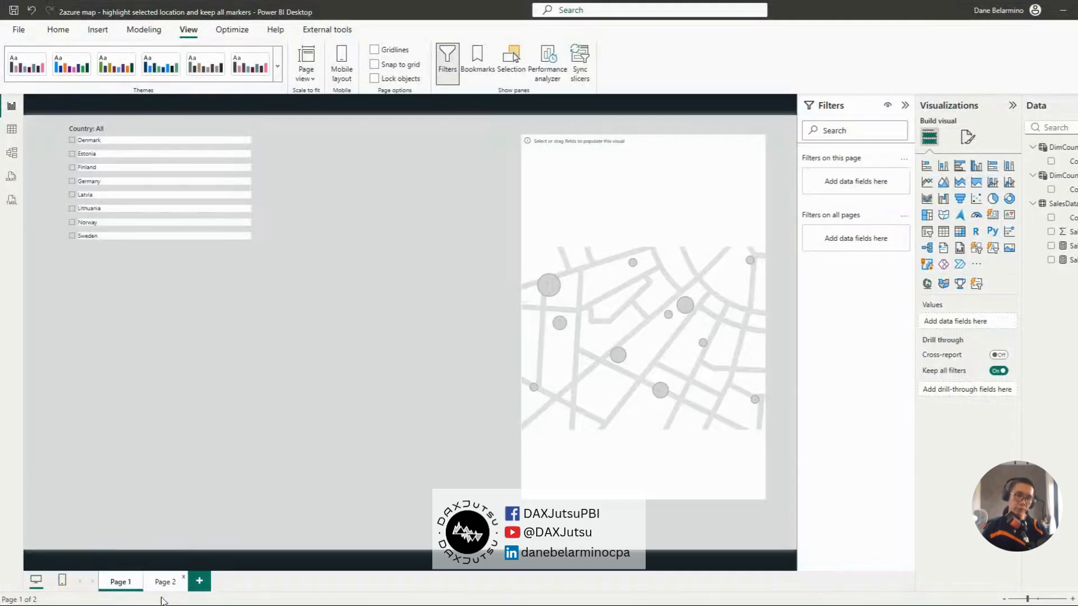
Read the forum question about maps with filled polygons and points on Page 2, and return to Page 1.
{"action": "left_click", "coordinate": [165, 582]}
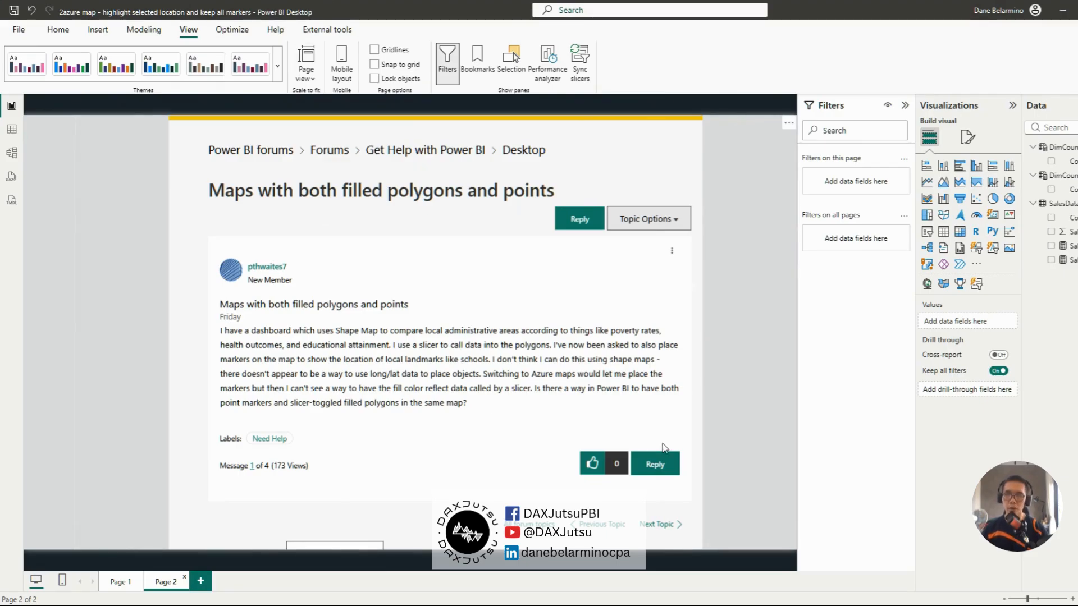
{"action": "left_click", "coordinate": [114, 584]}
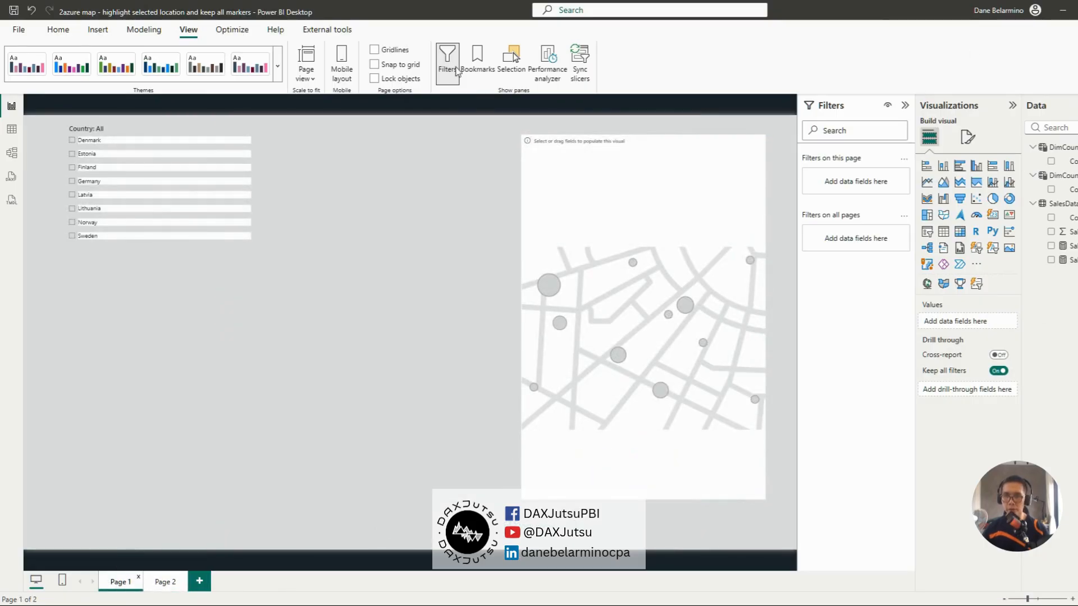
Move the empty Azure map closer to the page's middle and assign Country from DimCountry to its Location.
{"action": "left_click_drag", "start_coordinate": [671, 237], "coordinate": [608, 226]}
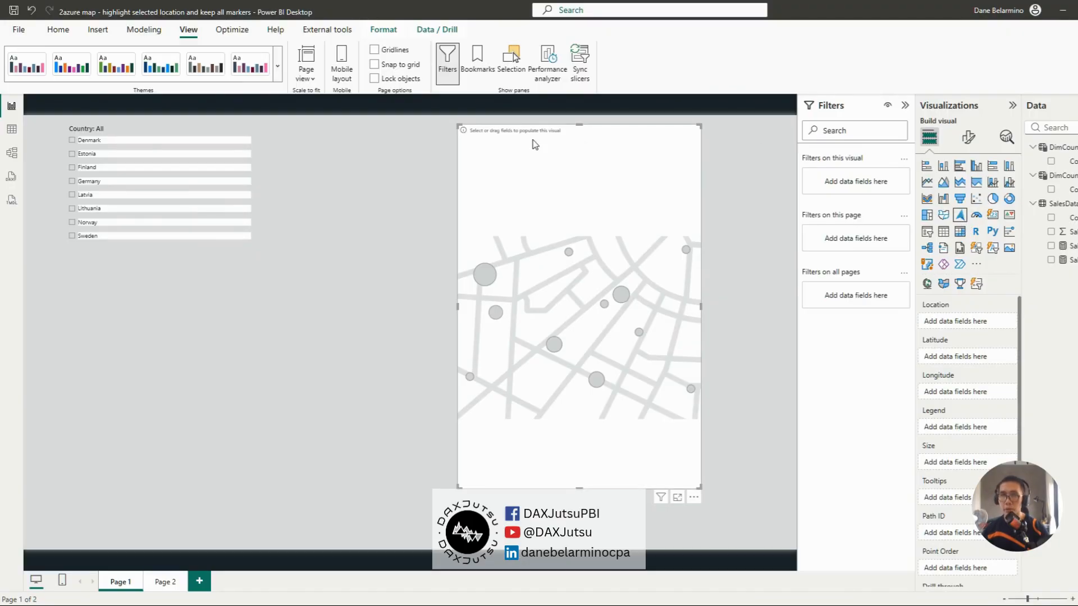
{"action": "left_click_drag", "start_coordinate": [532, 142], "coordinate": [536, 144]}
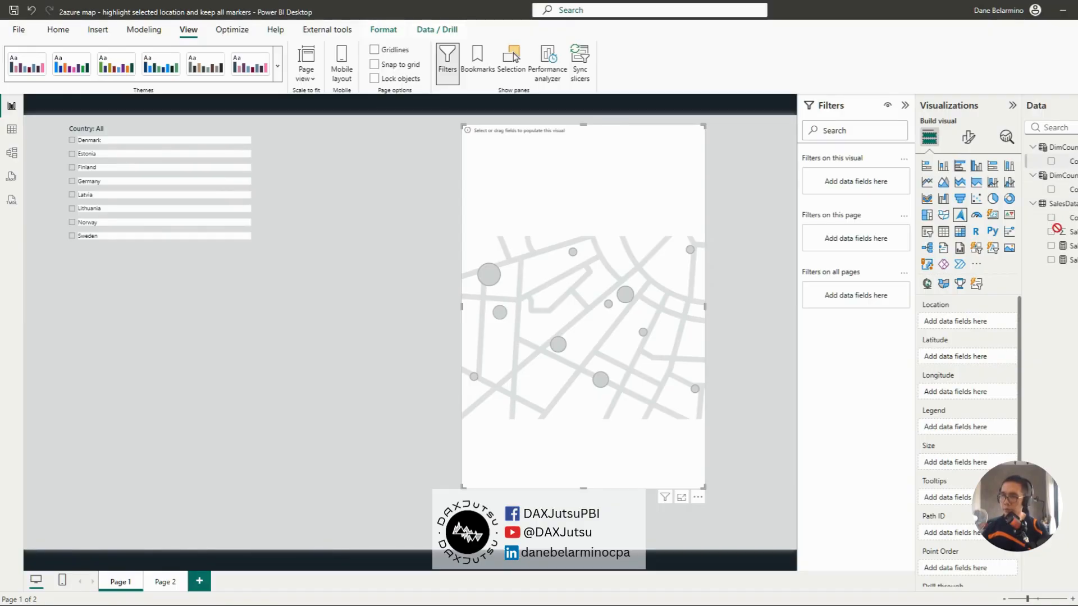
{"action": "left_click_drag", "start_coordinate": [1056, 228], "coordinate": [1000, 327]}
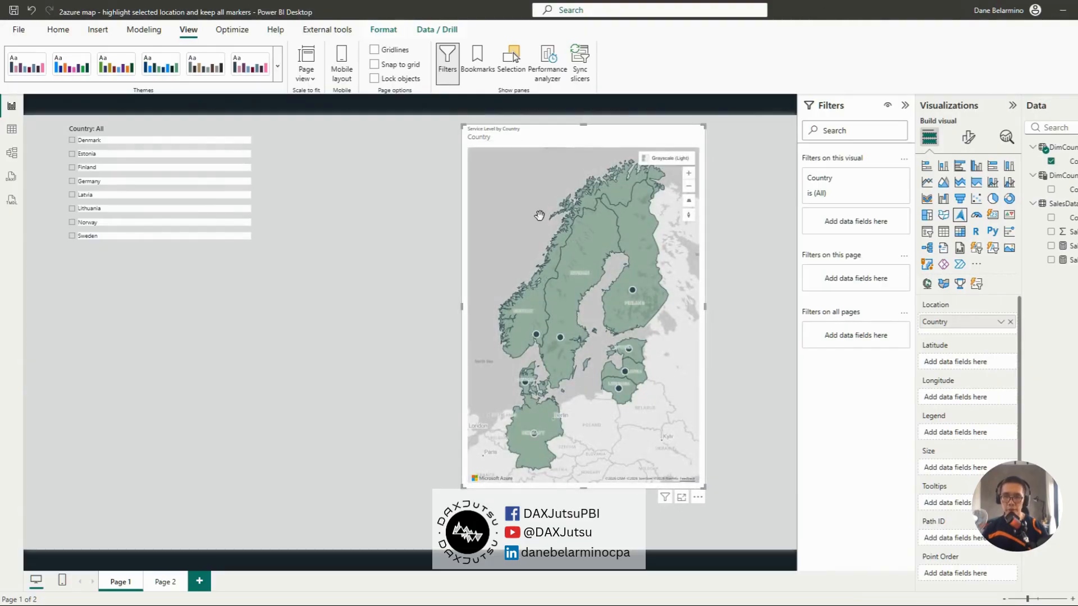
Examine the map's data as a table, and review the file upload settings of its reference layer.
{"action": "right_click", "coordinate": [601, 200]}
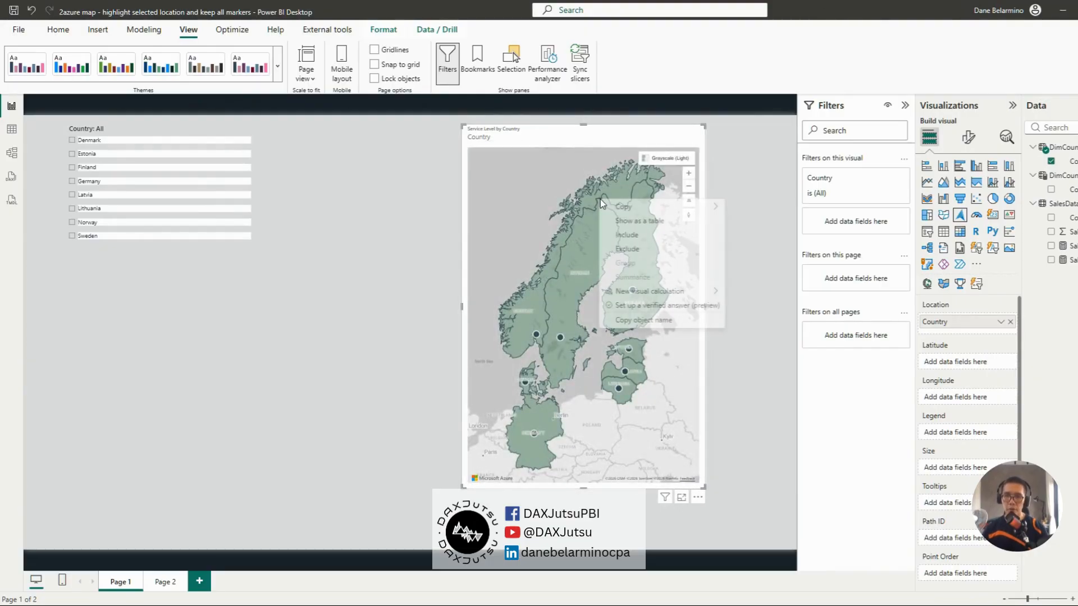
{"action": "left_click", "coordinate": [675, 225]}
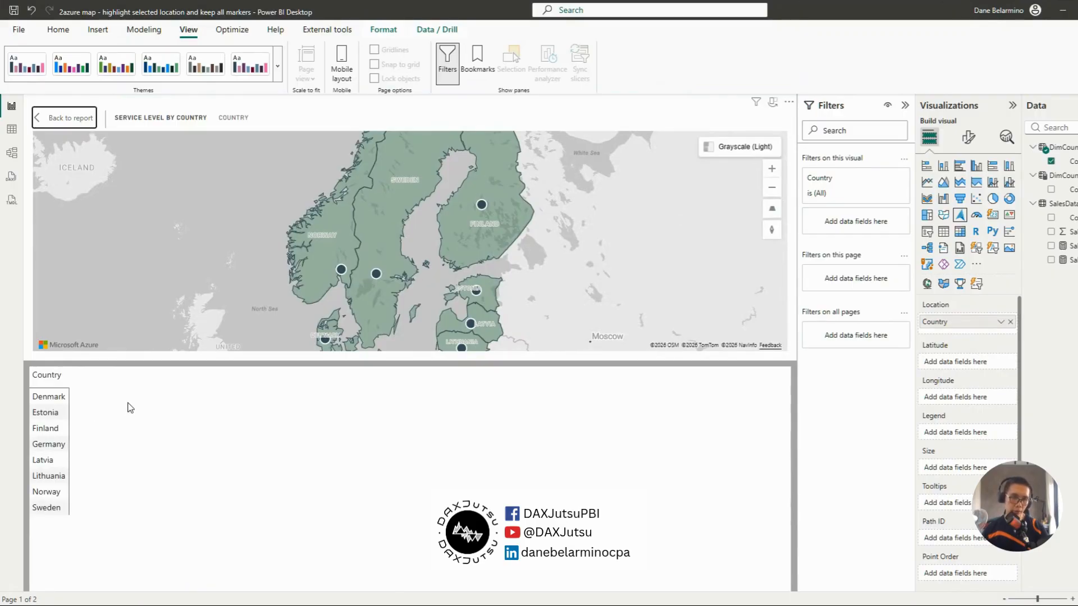
{"action": "left_click", "coordinate": [73, 117]}
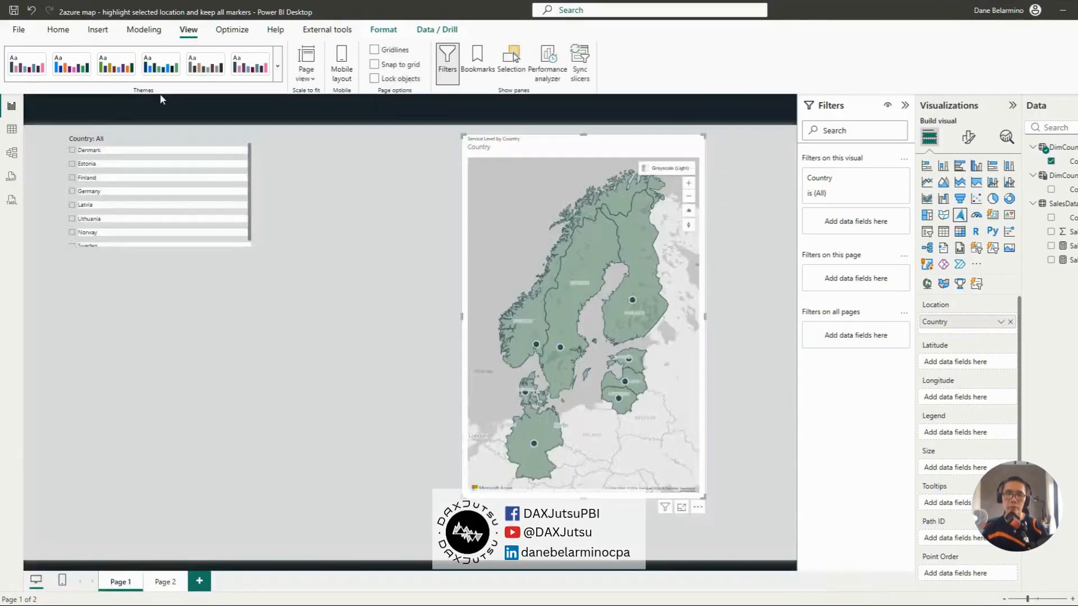
{"action": "left_click", "coordinate": [968, 137]}
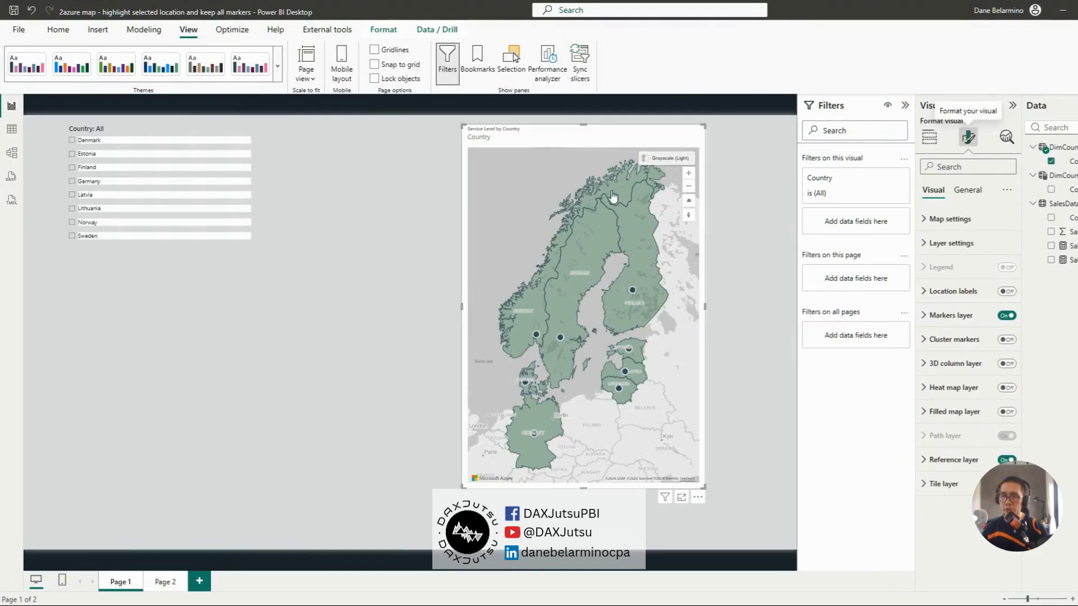
{"action": "left_click", "coordinate": [973, 460]}
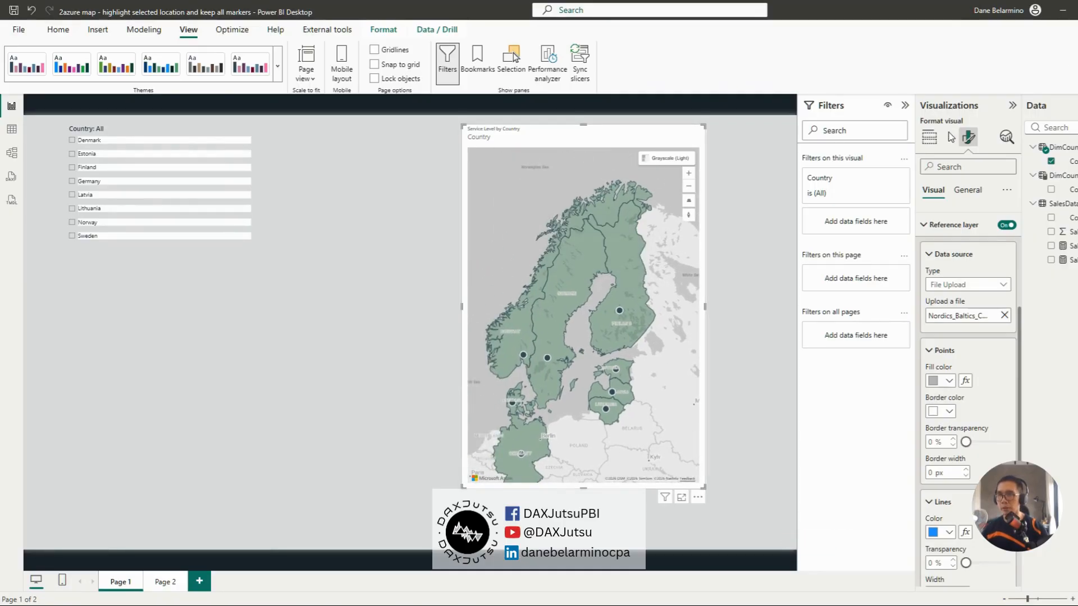
Shift the map slightly toward the page's edge and assign the Sales Amount measure to its Size.
{"action": "left_click", "coordinate": [929, 143]}
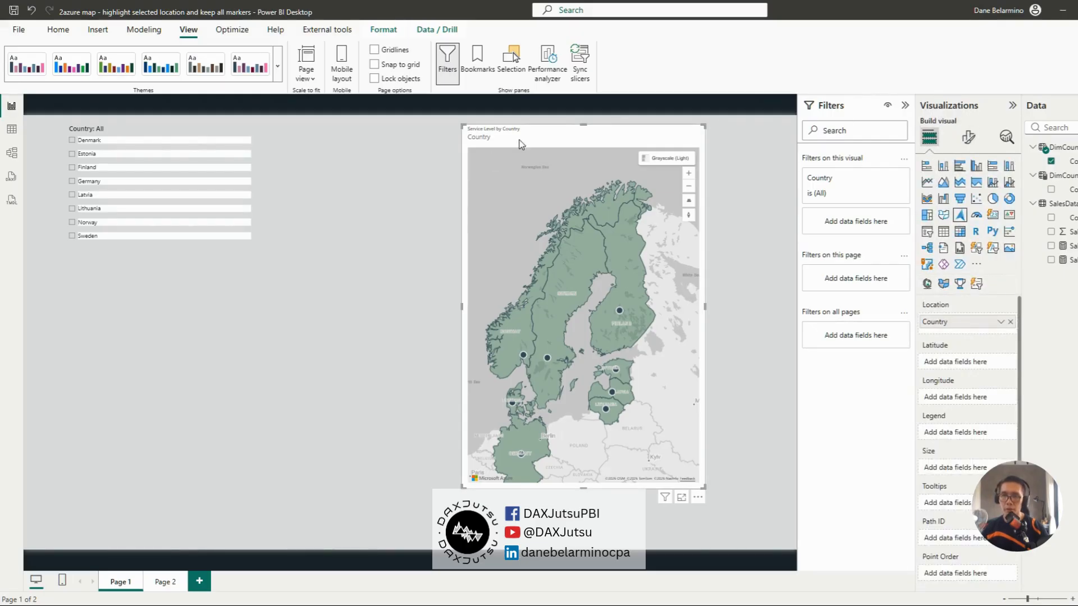
{"action": "left_click_drag", "start_coordinate": [517, 145], "coordinate": [545, 136]}
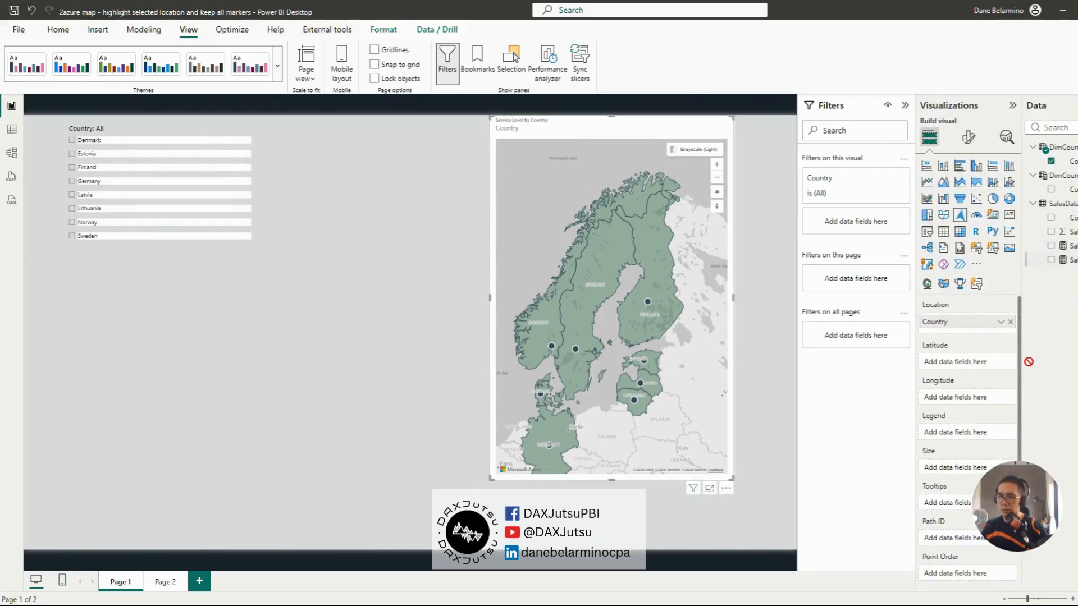
{"action": "left_click_drag", "start_coordinate": [1069, 246], "coordinate": [955, 468]}
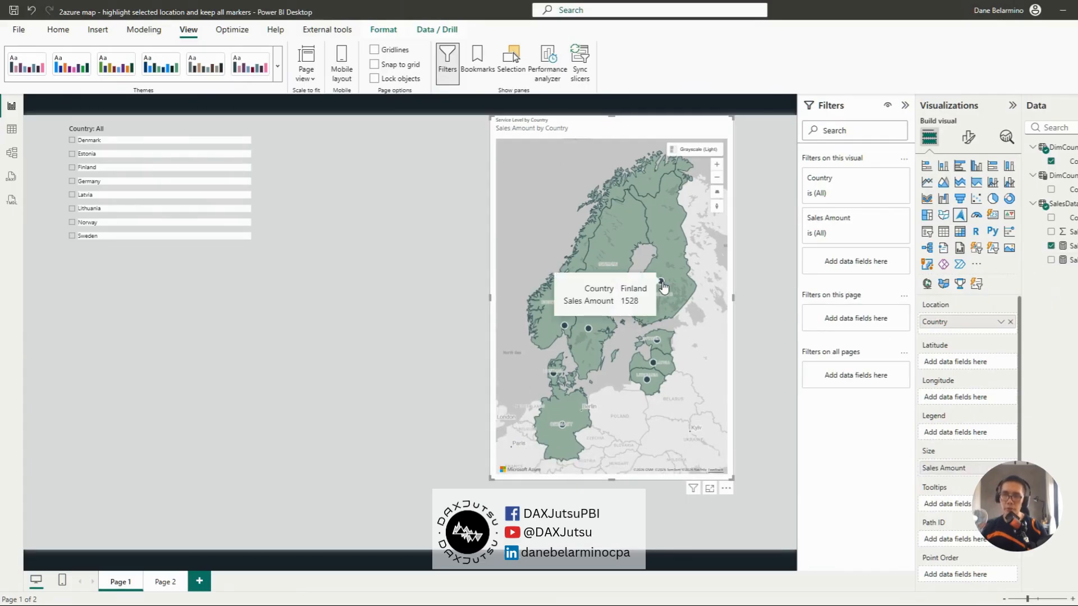
Examine the map's Sales Amount by Country as a table and return to the report.
{"action": "right_click", "coordinate": [611, 235]}
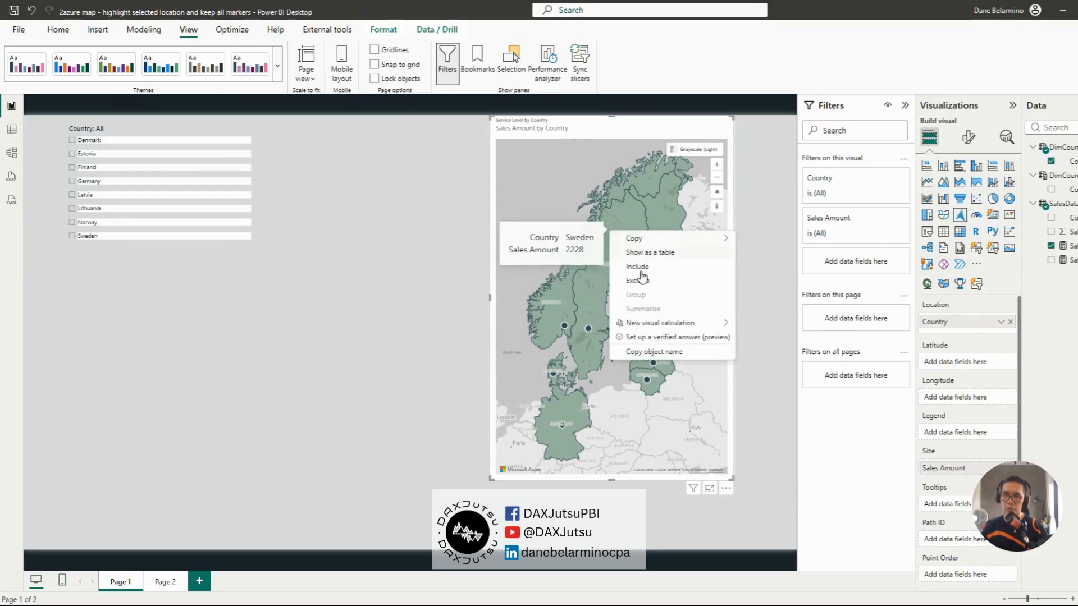
{"action": "left_click", "coordinate": [650, 253]}
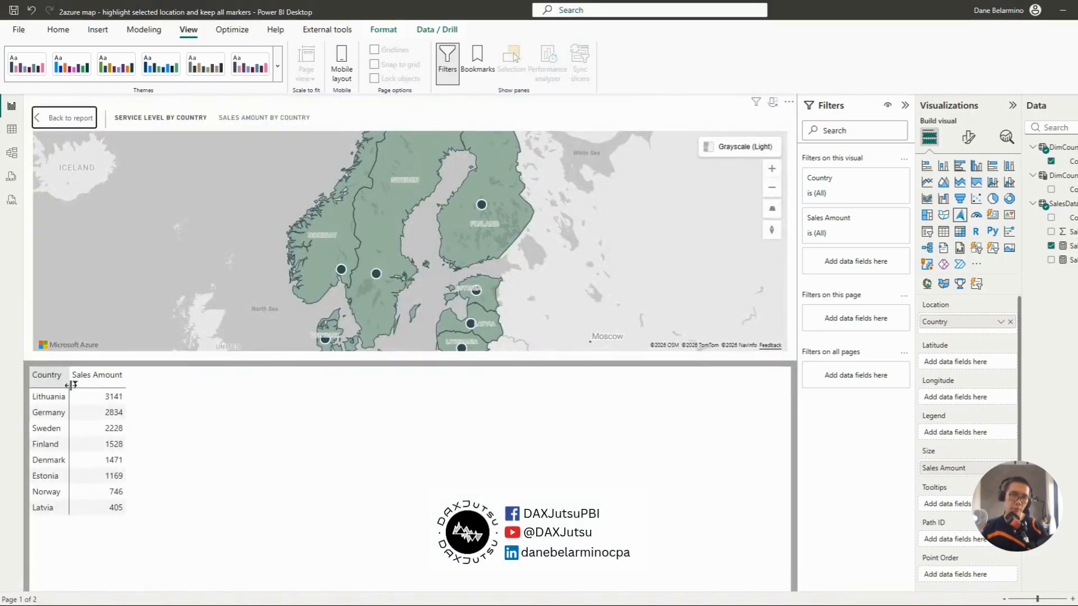
{"action": "left_click", "coordinate": [66, 130]}
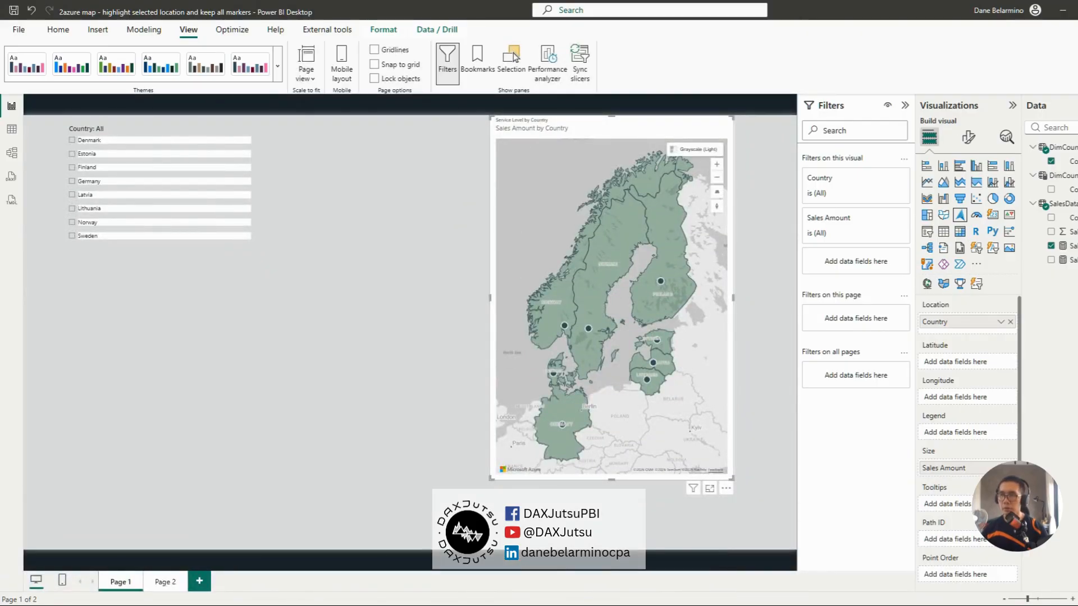
Apply a conditional fill color to the polygons of the map's reference layer.
{"action": "left_click", "coordinate": [968, 137]}
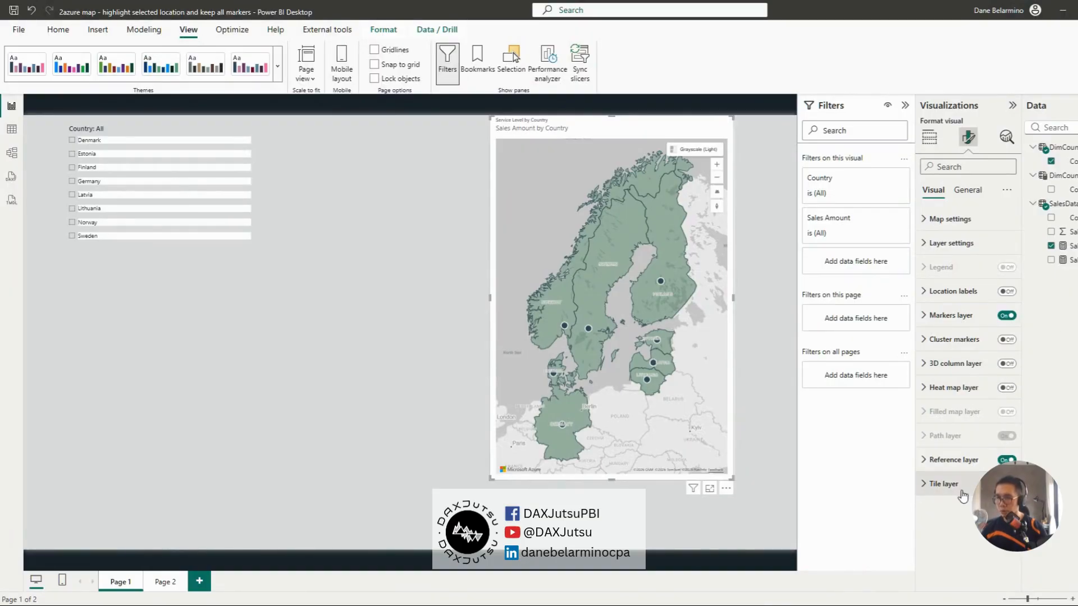
{"action": "left_click", "coordinate": [980, 459]}
{"action": "scroll", "coordinate": [957, 456], "scroll_direction": "down", "scroll_amount": 3}
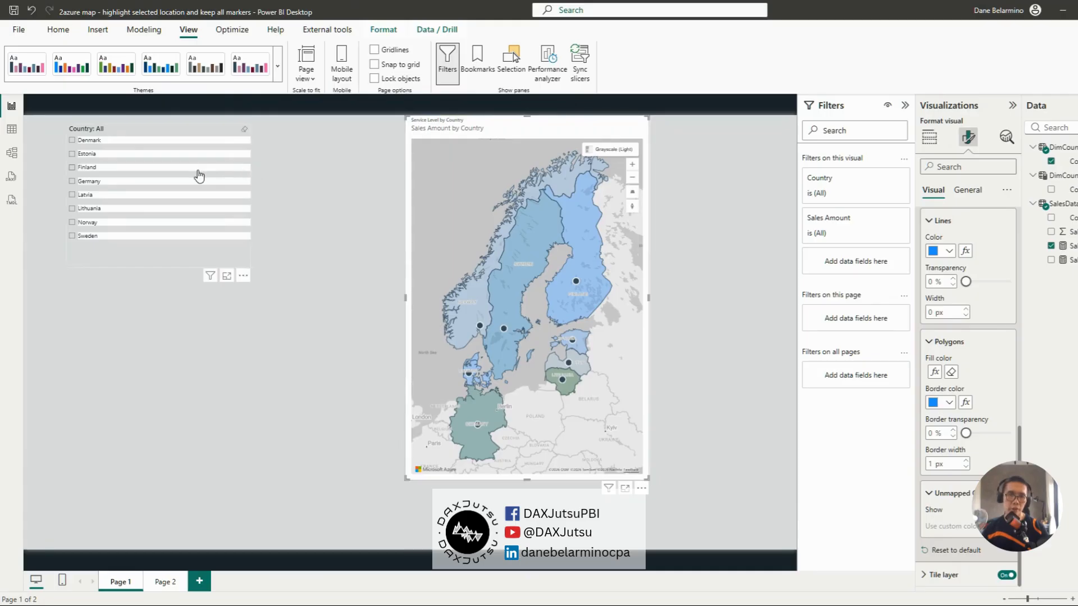
Test how the Country slicer filters the map with single countries such as Norway and Estonia, and clear the selection.
{"action": "left_click", "coordinate": [198, 170]}
{"action": "left_click", "coordinate": [183, 210]}
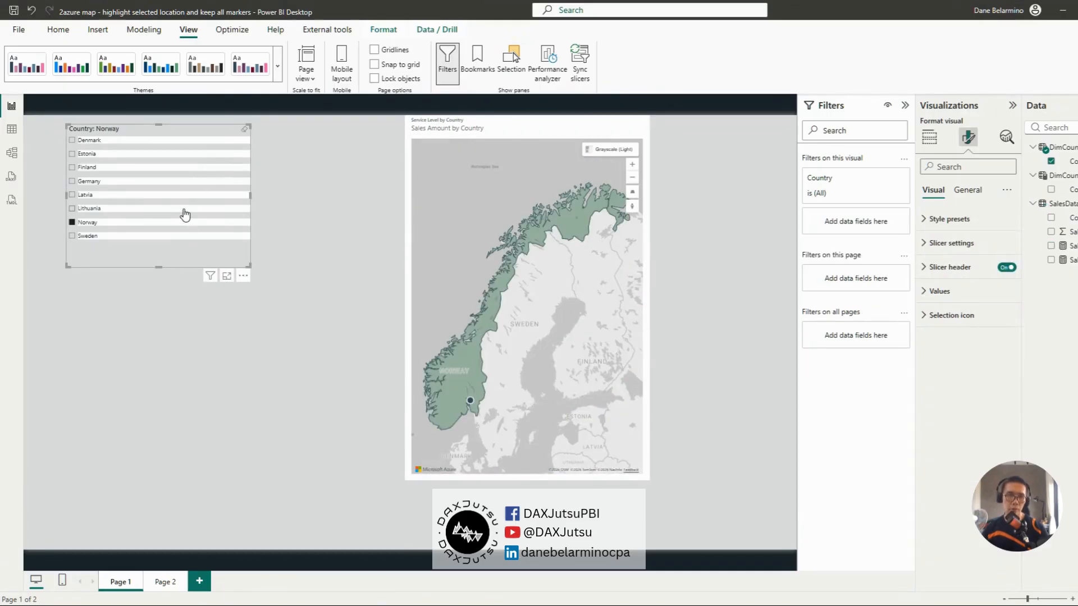
{"action": "left_click", "coordinate": [171, 154]}
{"action": "left_click", "coordinate": [186, 140]}
{"action": "left_click", "coordinate": [187, 153]}
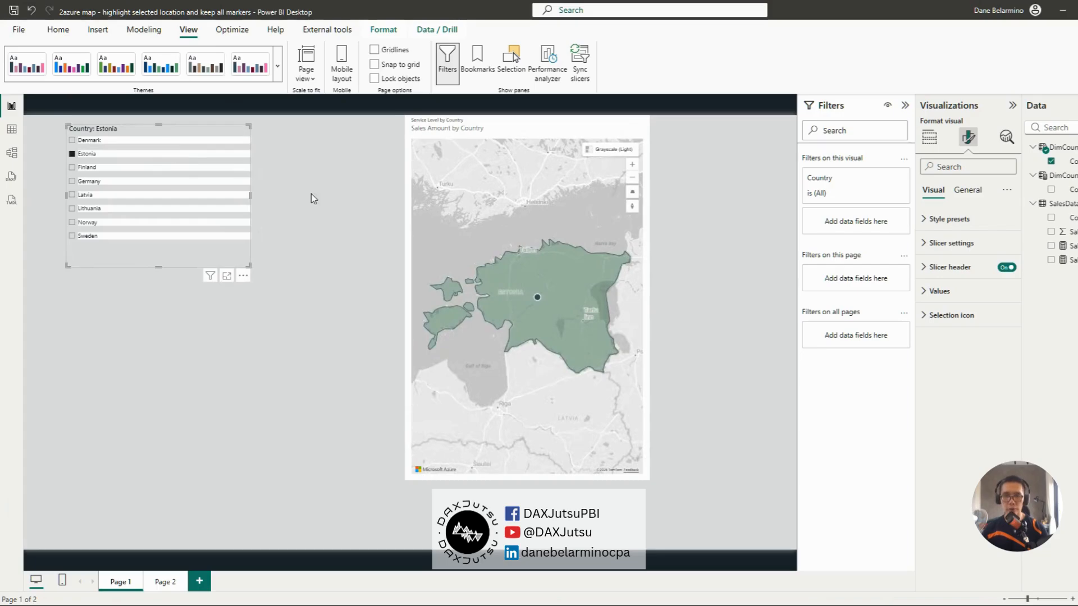
{"action": "left_click", "coordinate": [139, 155]}
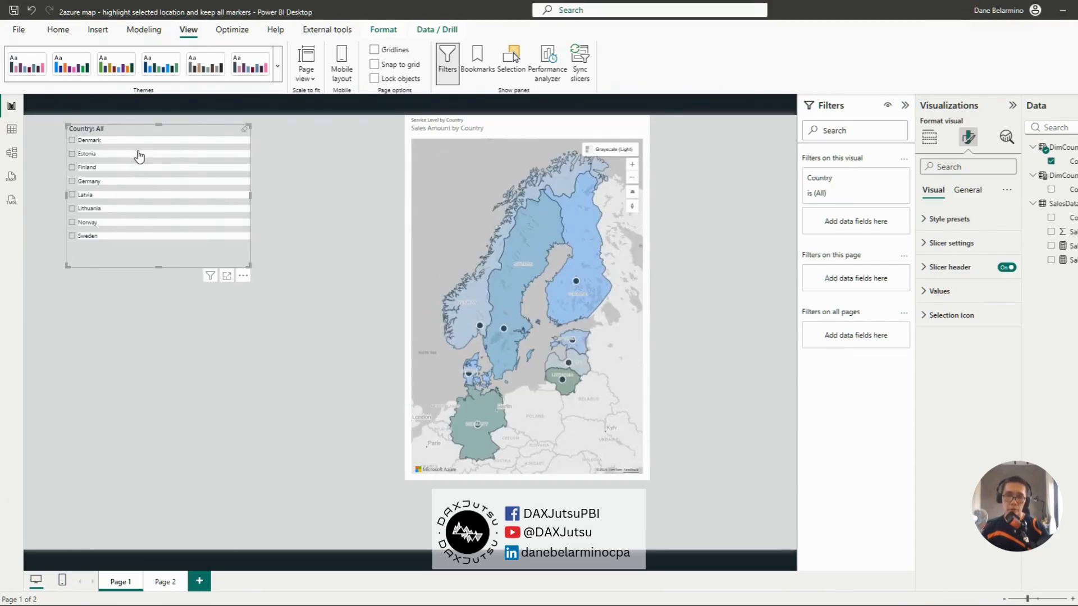
Move the Country slicer closer to the map while checking the map filtered to Latvia, and clear the selection.
{"action": "left_click", "coordinate": [139, 195]}
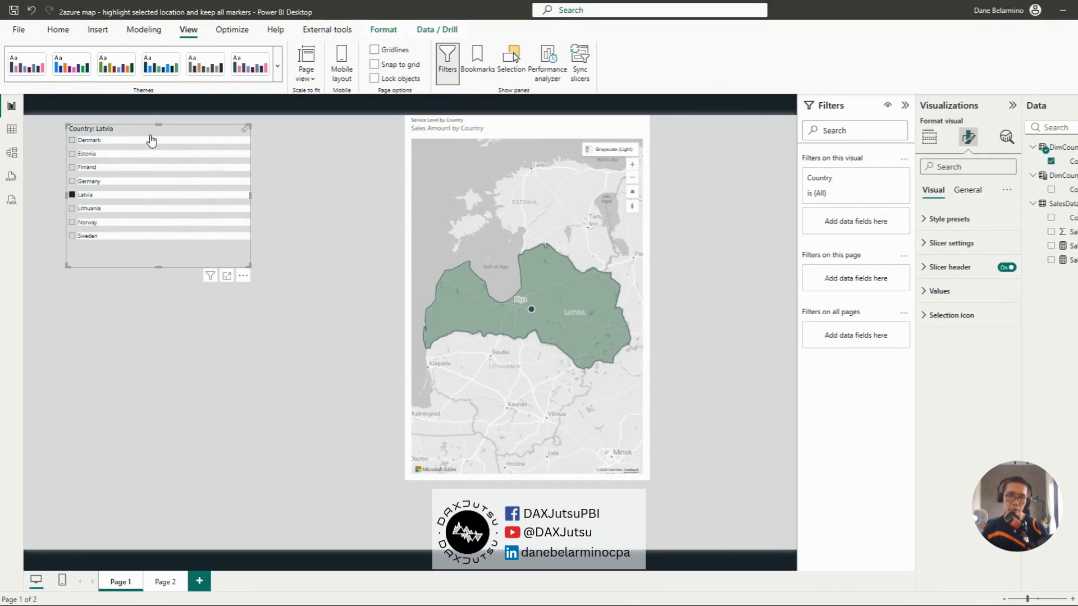
{"action": "left_click_drag", "start_coordinate": [151, 140], "coordinate": [272, 170]}
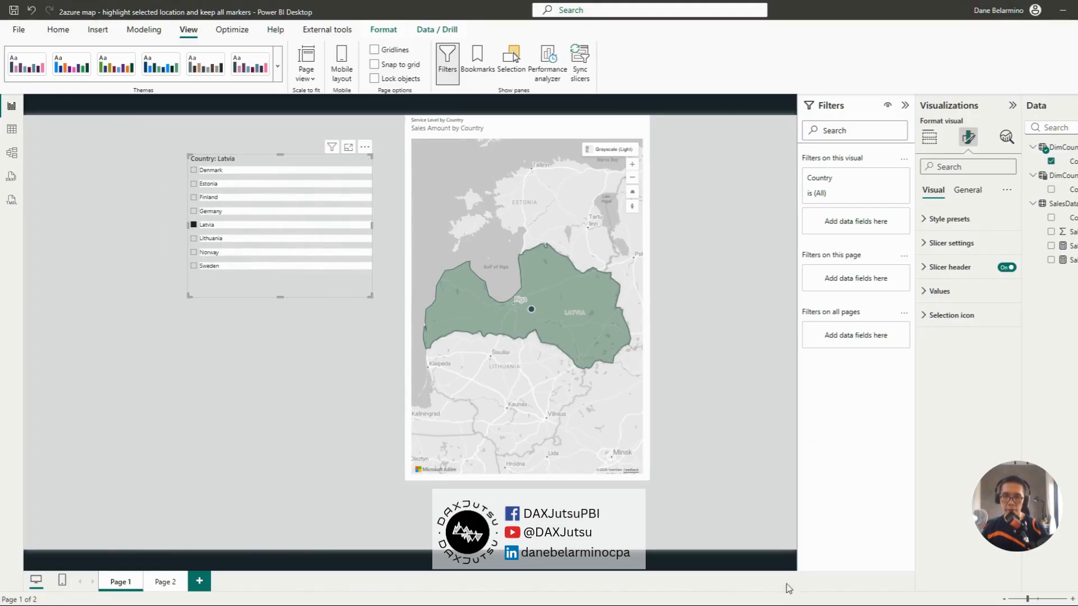
{"action": "mouse_move", "coordinate": [509, 320]}
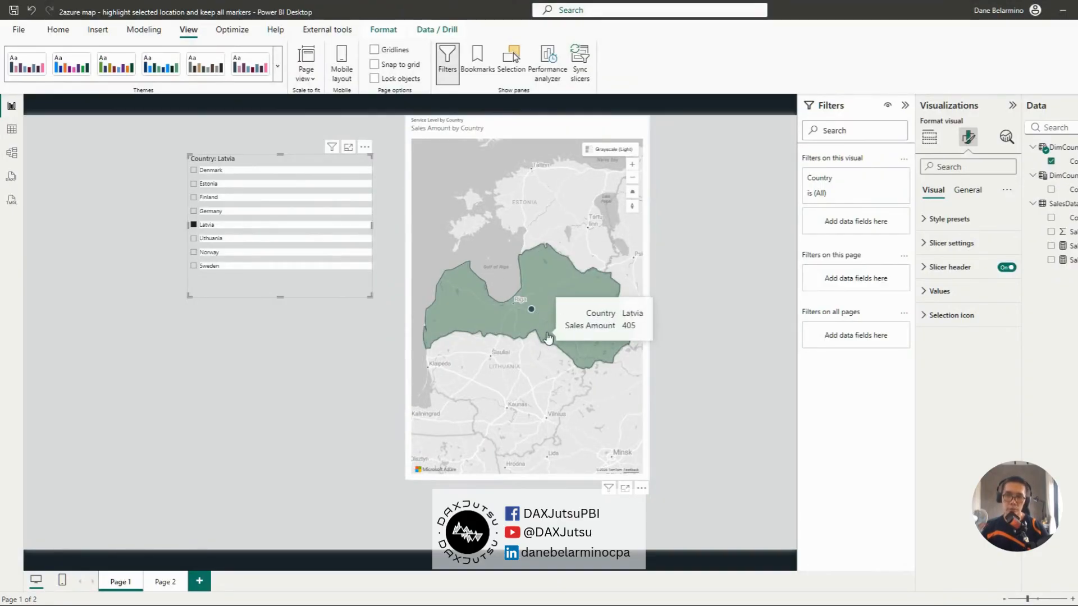
{"action": "left_click", "coordinate": [246, 226]}
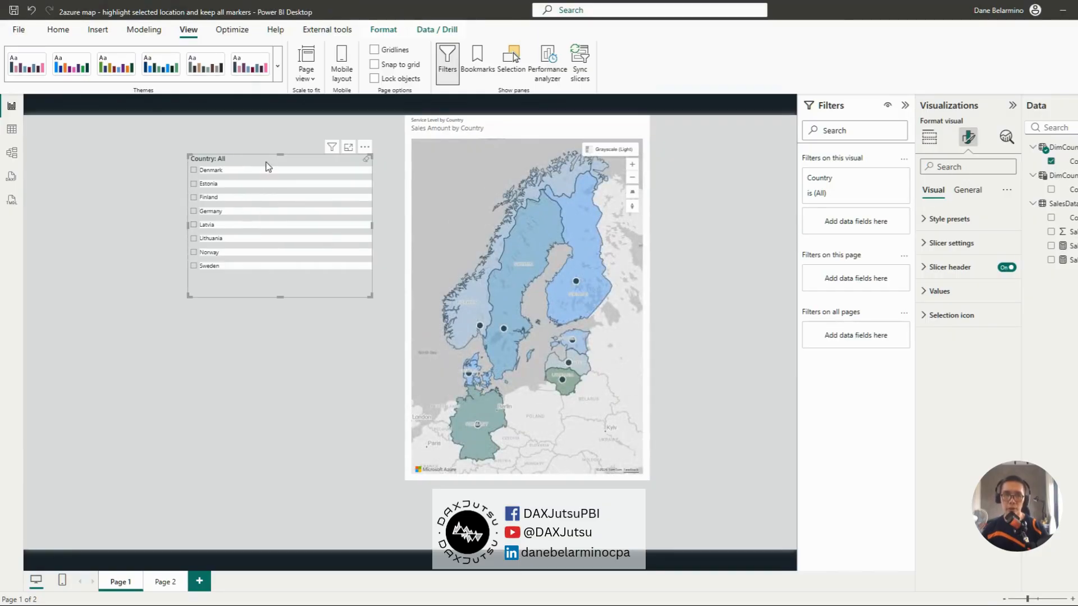
{"action": "left_click_drag", "start_coordinate": [264, 167], "coordinate": [253, 167]}
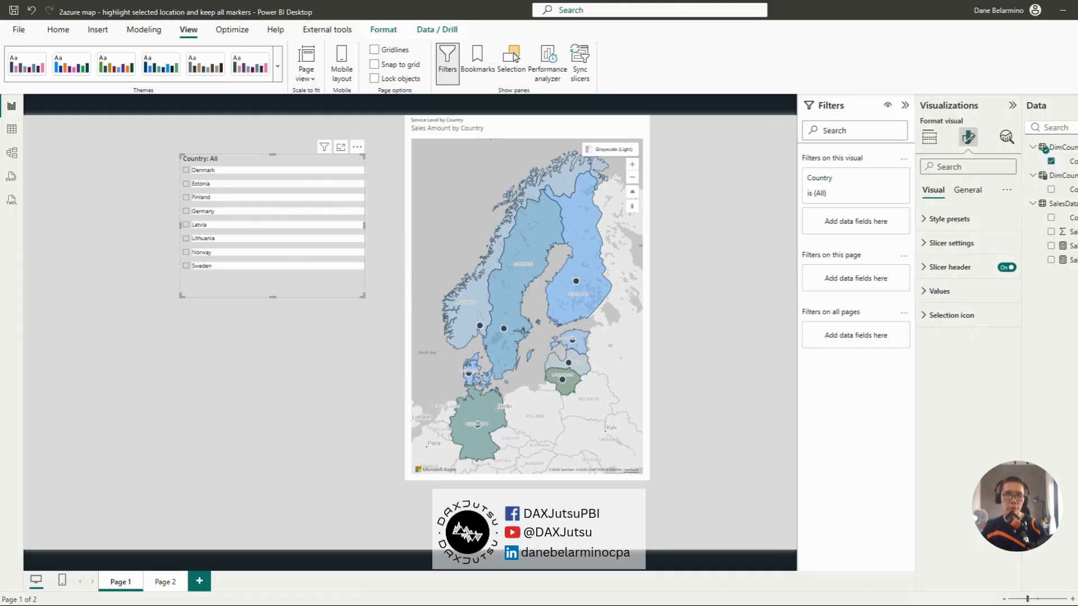
Examine the definitions and rows of the DimCountry_Disconnected and DimCountry tables.
{"action": "left_click", "coordinate": [8, 134]}
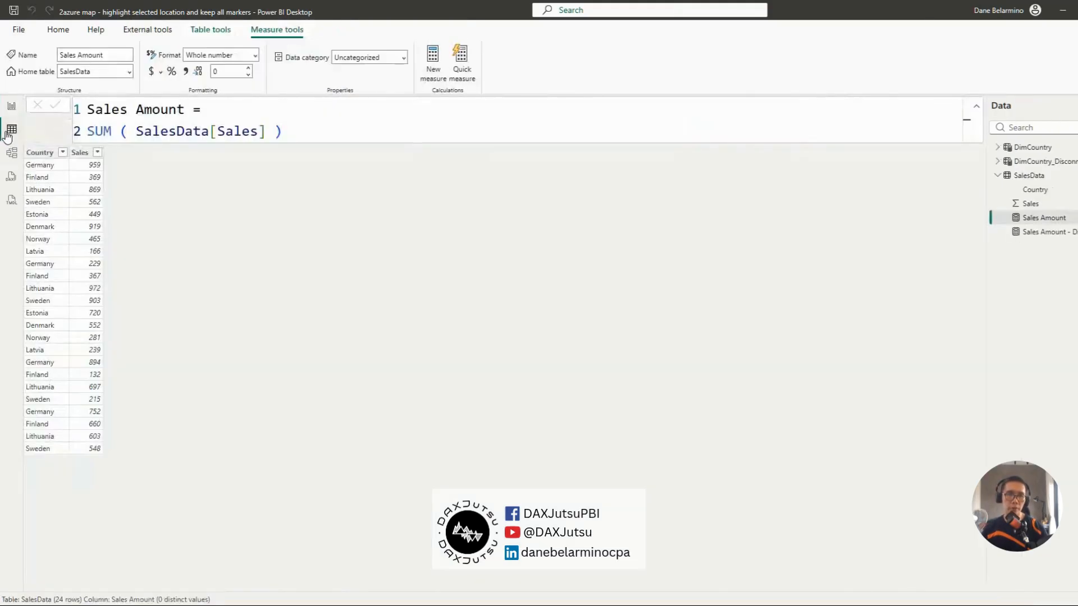
{"action": "left_click", "coordinate": [1068, 161]}
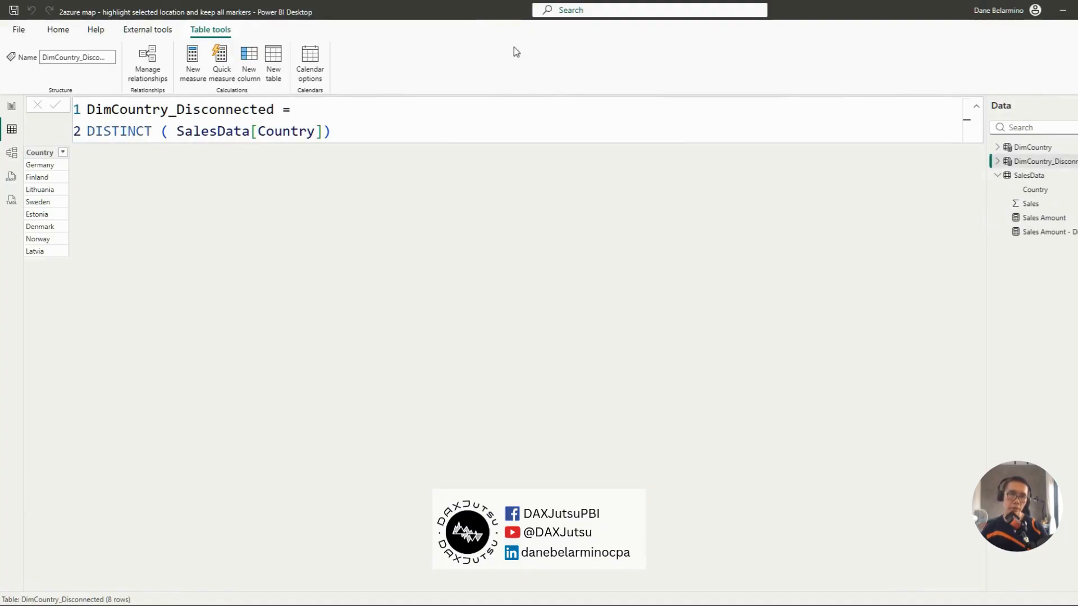
{"action": "left_click", "coordinate": [1030, 148]}
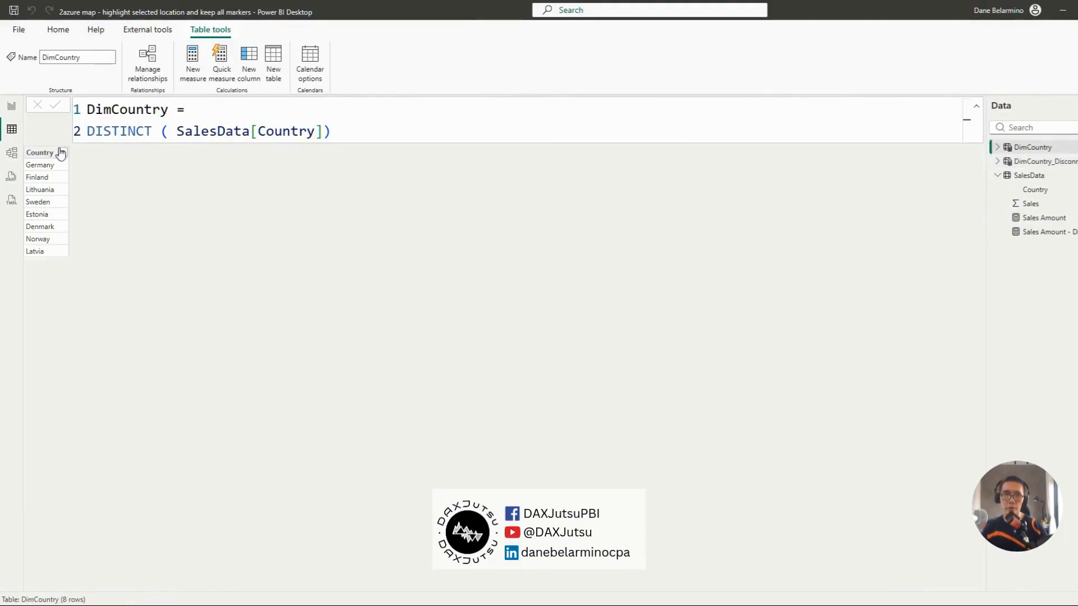
{"action": "key", "text": "Down"}
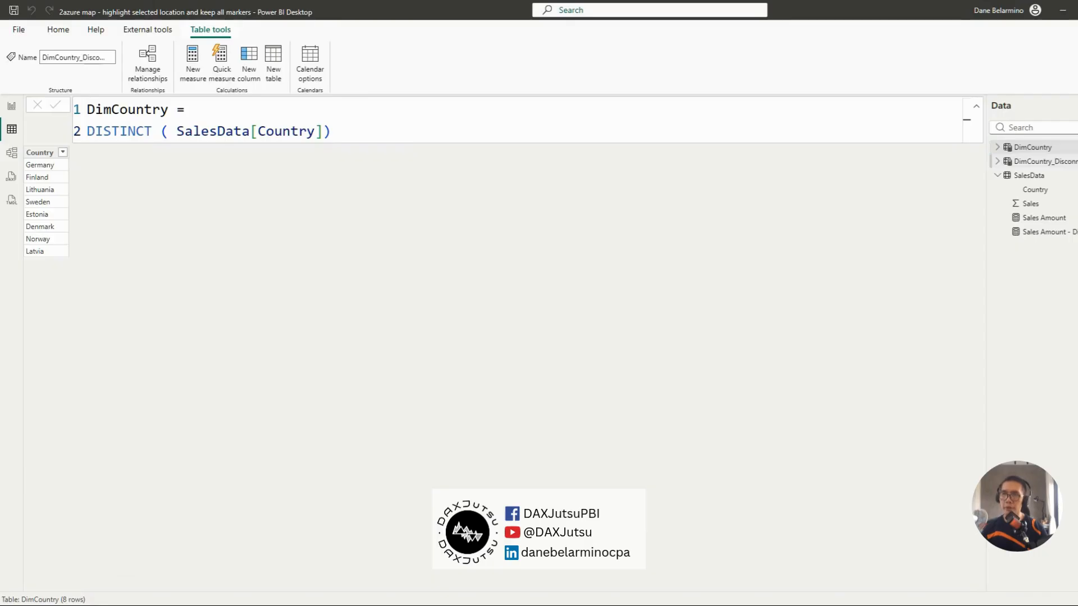
Collapse the formula area over the model diagram and reposition the SalesData table to expose its relationship with DimCountry.
{"action": "left_click", "coordinate": [12, 156]}
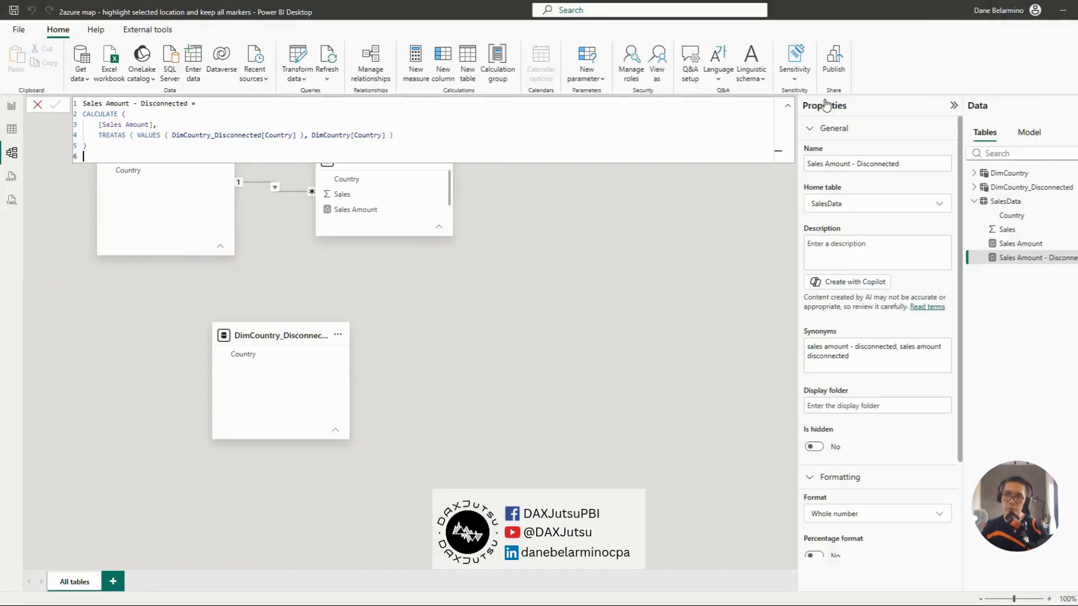
{"action": "left_click", "coordinate": [787, 110]}
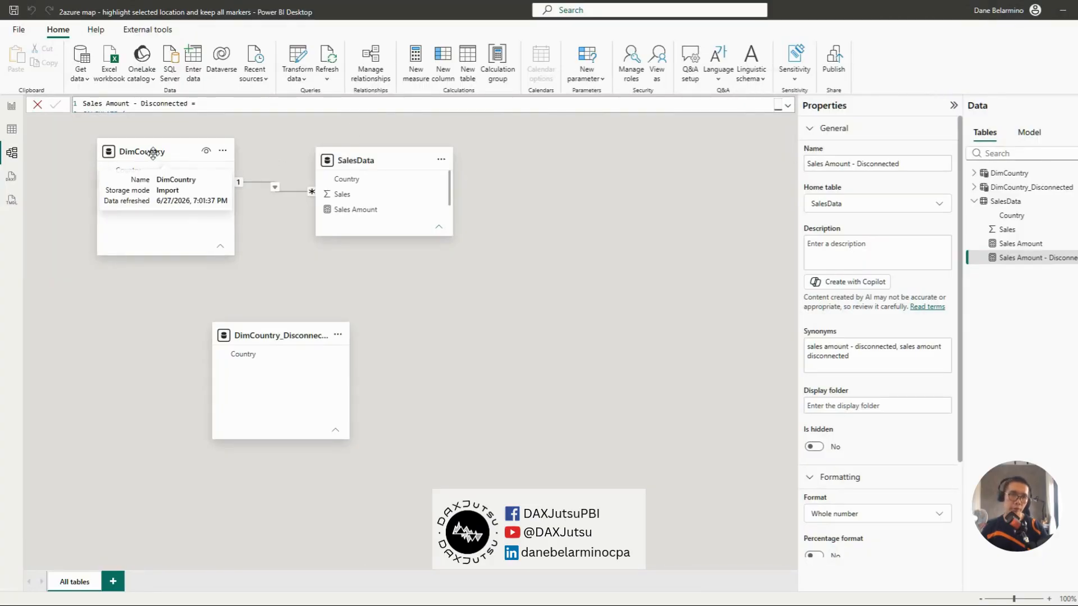
{"action": "left_click_drag", "start_coordinate": [368, 157], "coordinate": [405, 196]}
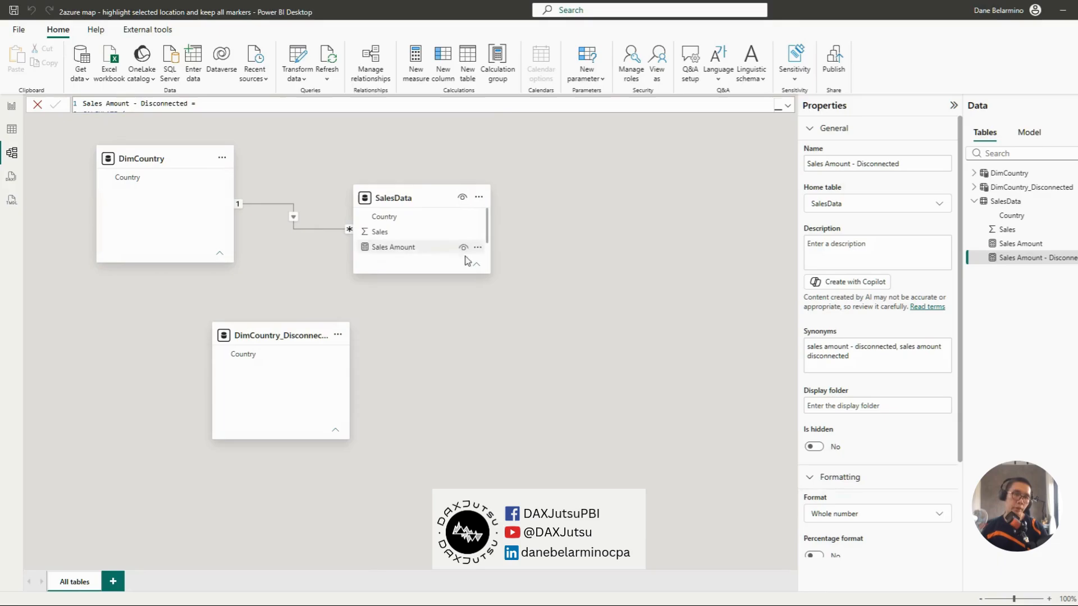
Duplicate Page 1 of the report and move the map and the Country slicer further apart on the copy.
{"action": "left_click", "coordinate": [17, 105]}
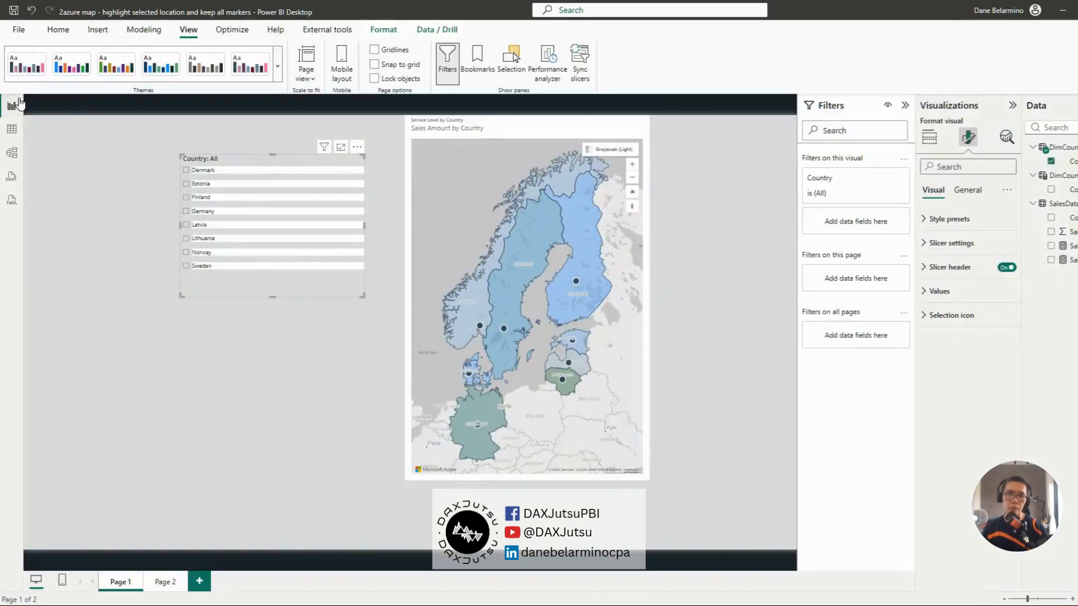
{"action": "left_click", "coordinate": [556, 134]}
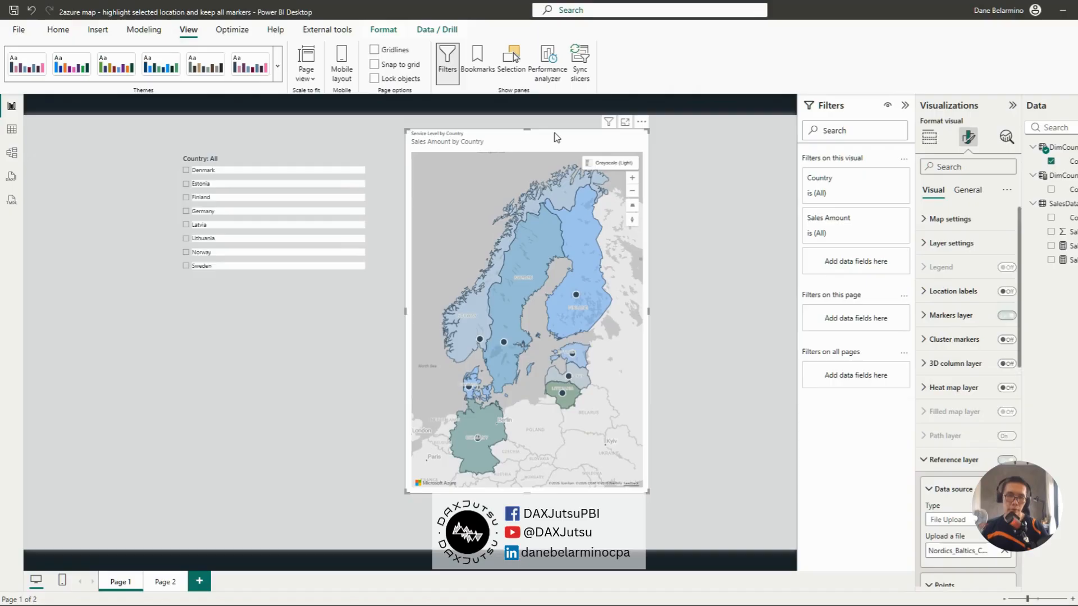
{"action": "right_click", "coordinate": [133, 583]}
{"action": "left_click", "coordinate": [162, 507]}
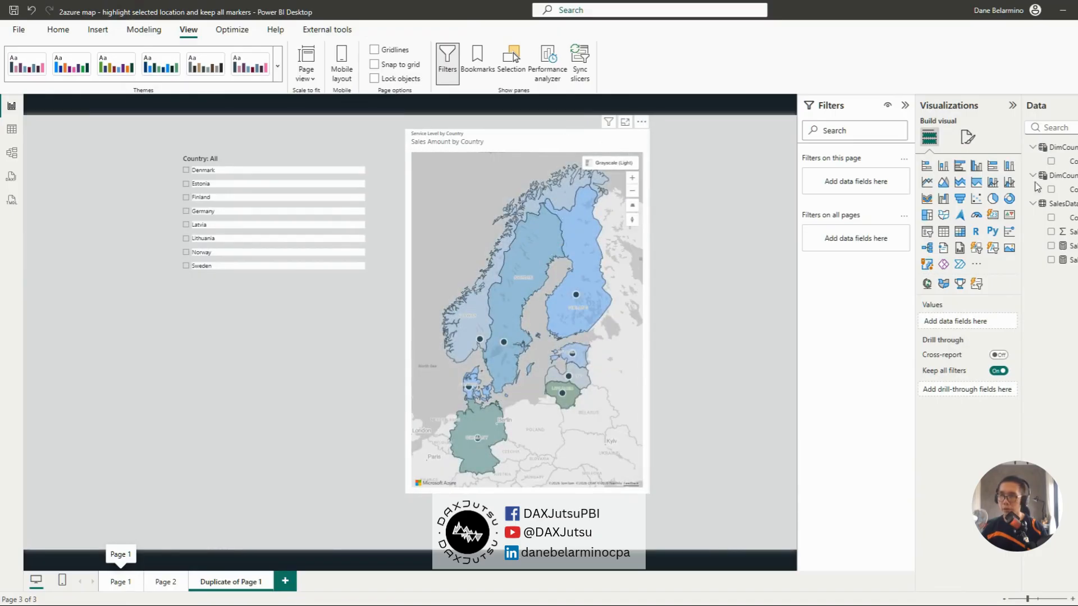
{"action": "left_click_drag", "start_coordinate": [568, 141], "coordinate": [594, 142]}
{"action": "left_click_drag", "start_coordinate": [219, 156], "coordinate": [144, 126]}
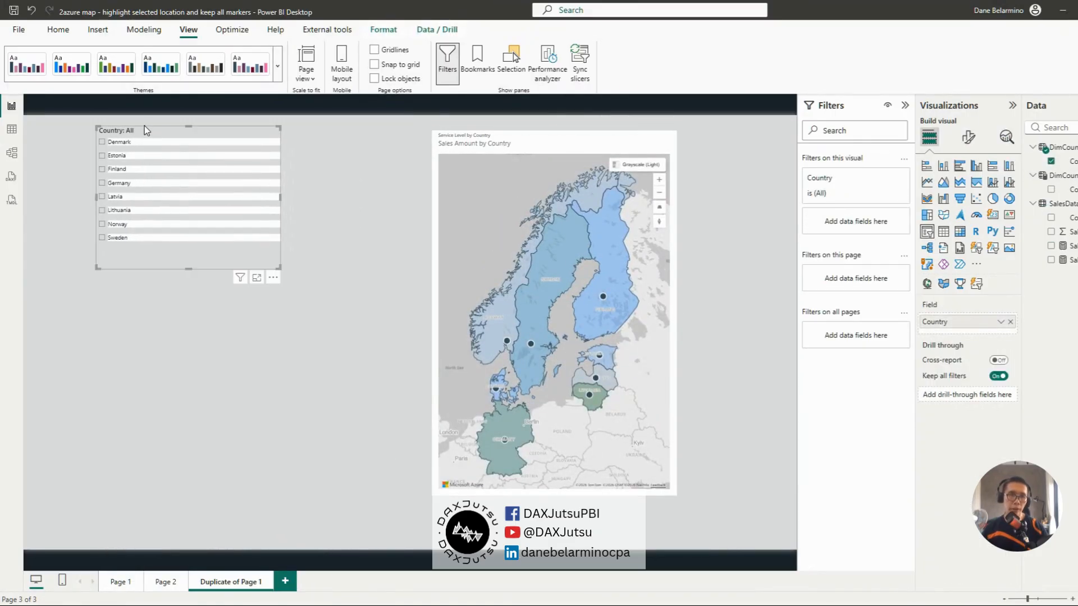
Create a copy of the Country slicer that uses the DimCountry_Disconnected Country field, renamed as Country - disconnected.
{"action": "left_click_drag", "start_coordinate": [210, 141], "coordinate": [197, 325]}
{"action": "left_click_drag", "start_coordinate": [1073, 189], "coordinate": [1004, 327]}
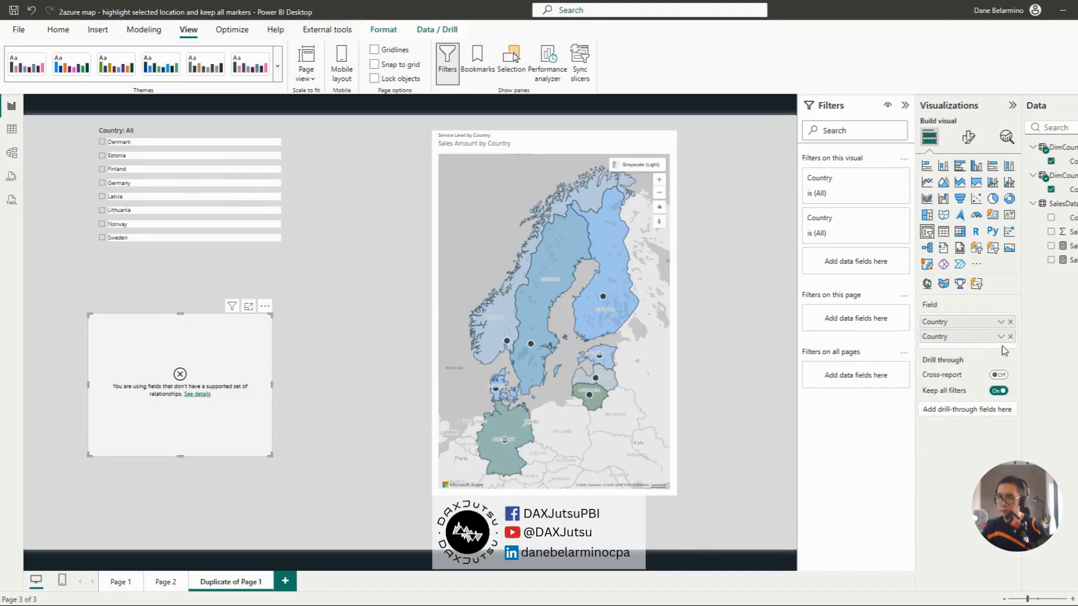
{"action": "left_click", "coordinate": [1010, 337]}
{"action": "double_click", "coordinate": [974, 324]}
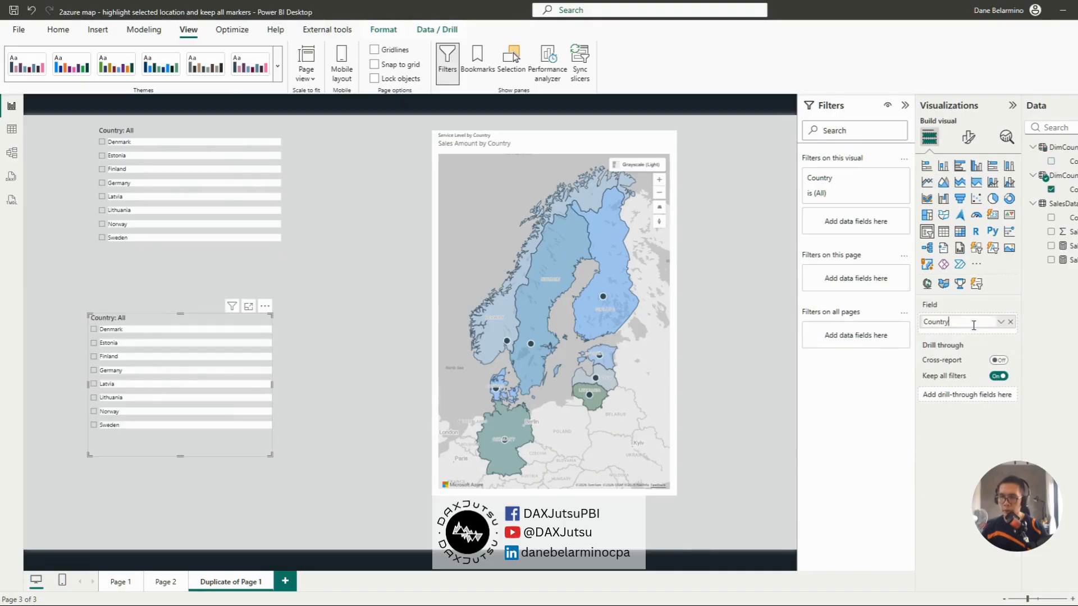
{"action": "type", "text": "- disconnec"}
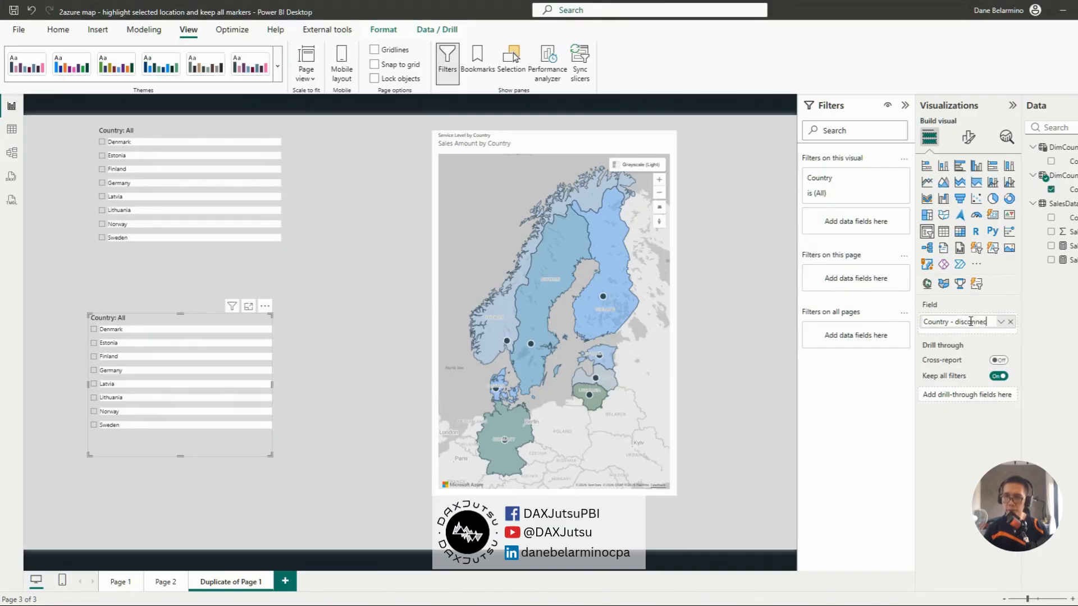
{"action": "type", "text": "ted"}
{"action": "key", "text": "Return"}
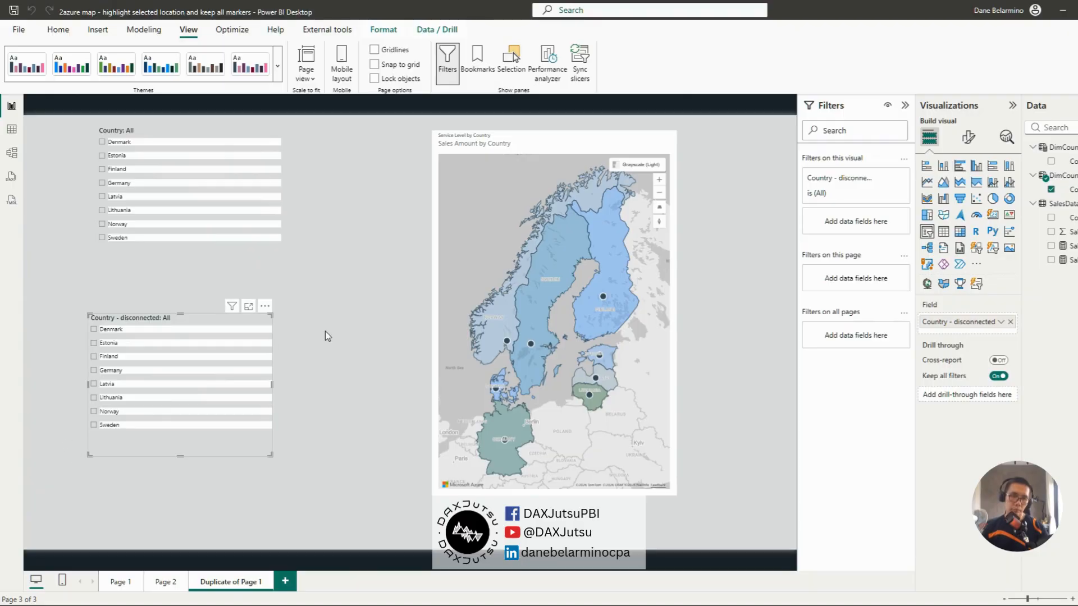
Test the disconnected slicer against the map with Finland and Latvia, clear the selection, and align it under the Country slicer.
{"action": "left_click", "coordinate": [142, 356]}
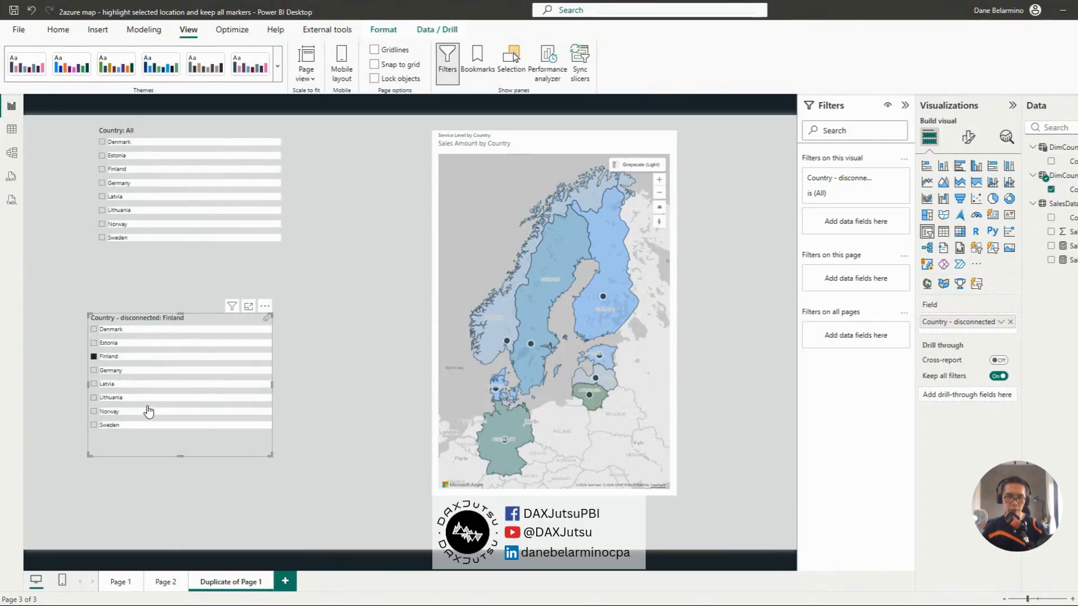
{"action": "left_click", "coordinate": [149, 413]}
{"action": "left_click", "coordinate": [134, 356]}
{"action": "left_click", "coordinate": [143, 384]}
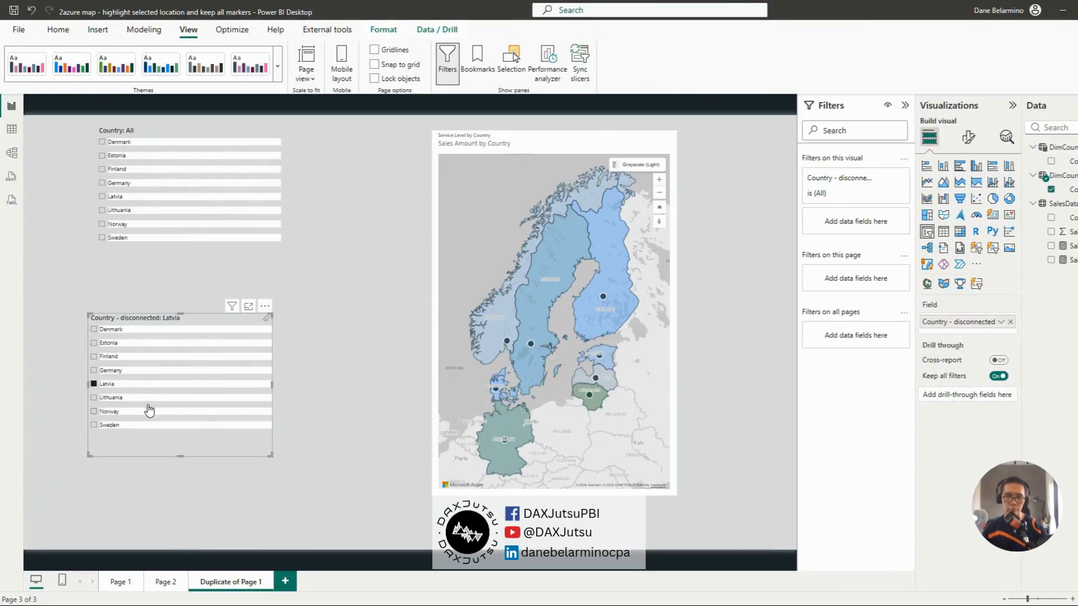
{"action": "left_click", "coordinate": [157, 384]}
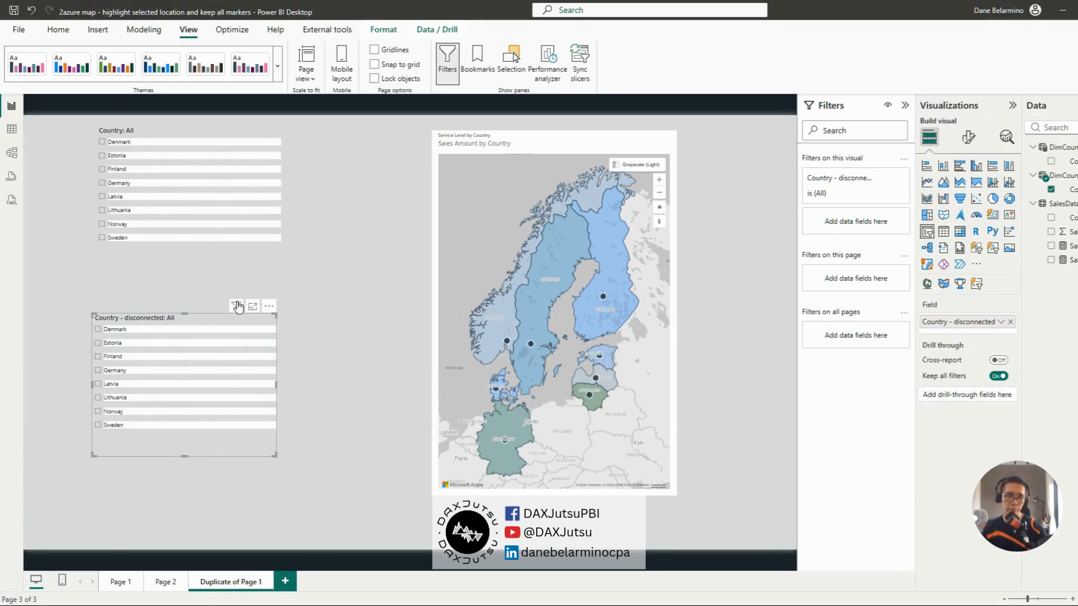
{"action": "left_click_drag", "start_coordinate": [197, 319], "coordinate": [220, 311]}
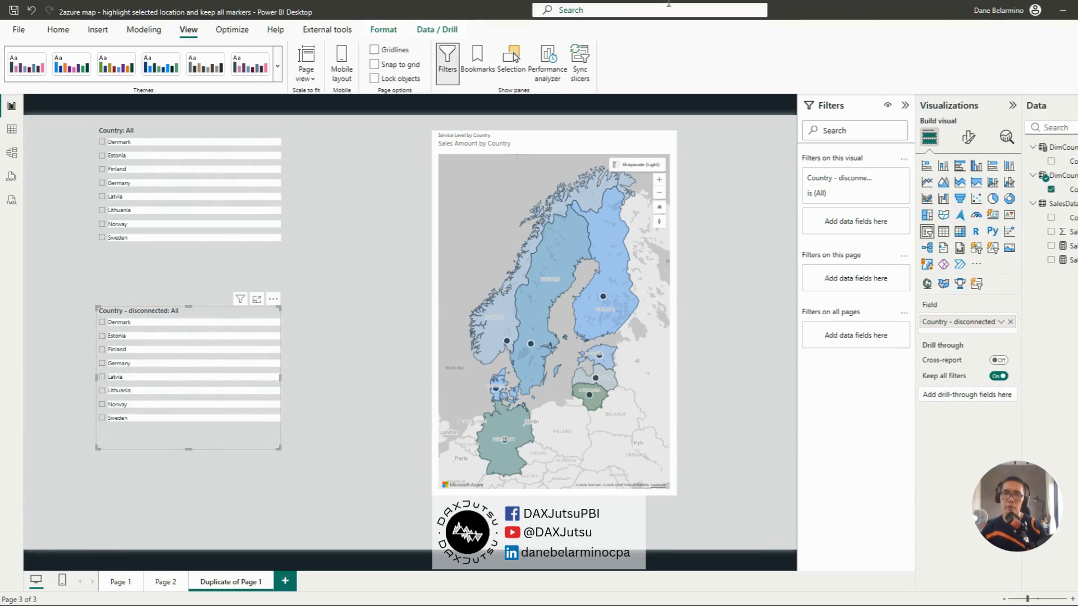
Examine the Sales Amount - Disconnected measure's formula, especially TREATAS and the two country columns it links, and collapse the formula.
{"action": "left_click", "coordinate": [583, 153]}
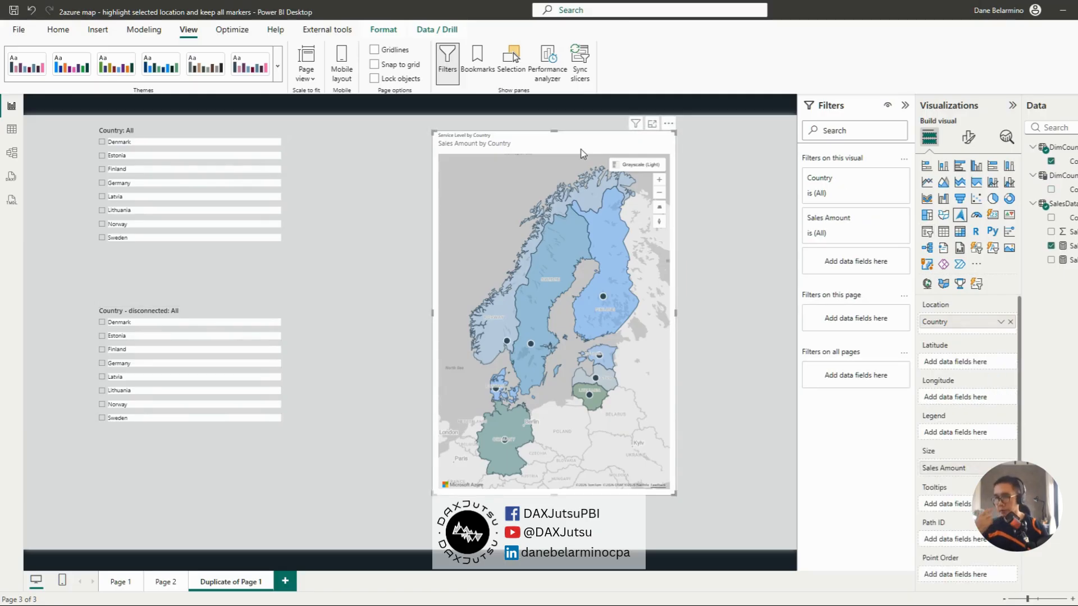
{"action": "left_click", "coordinate": [1071, 260]}
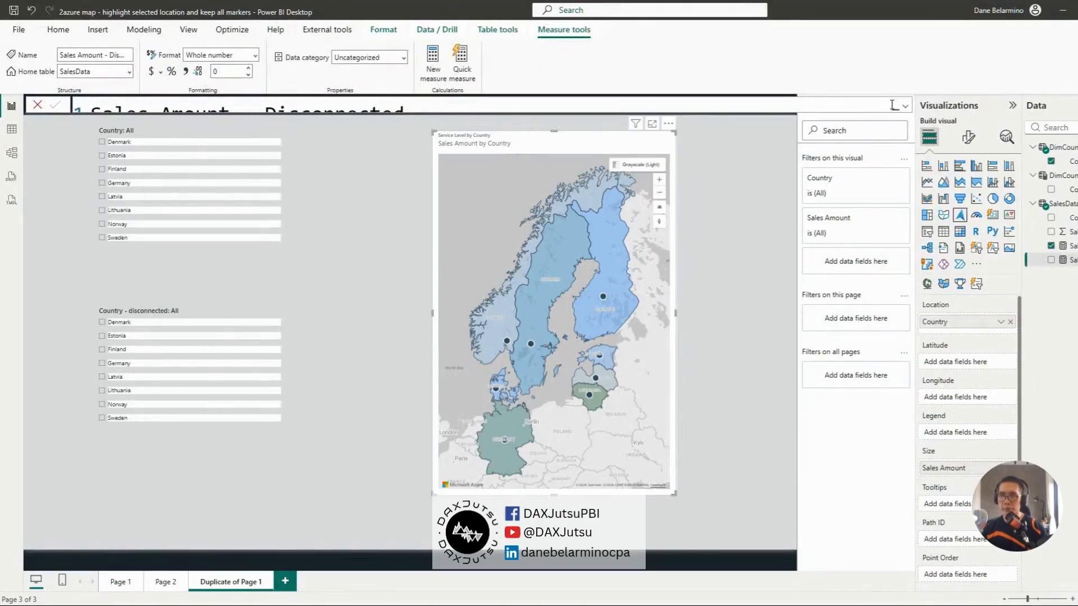
{"action": "left_click", "coordinate": [906, 106]}
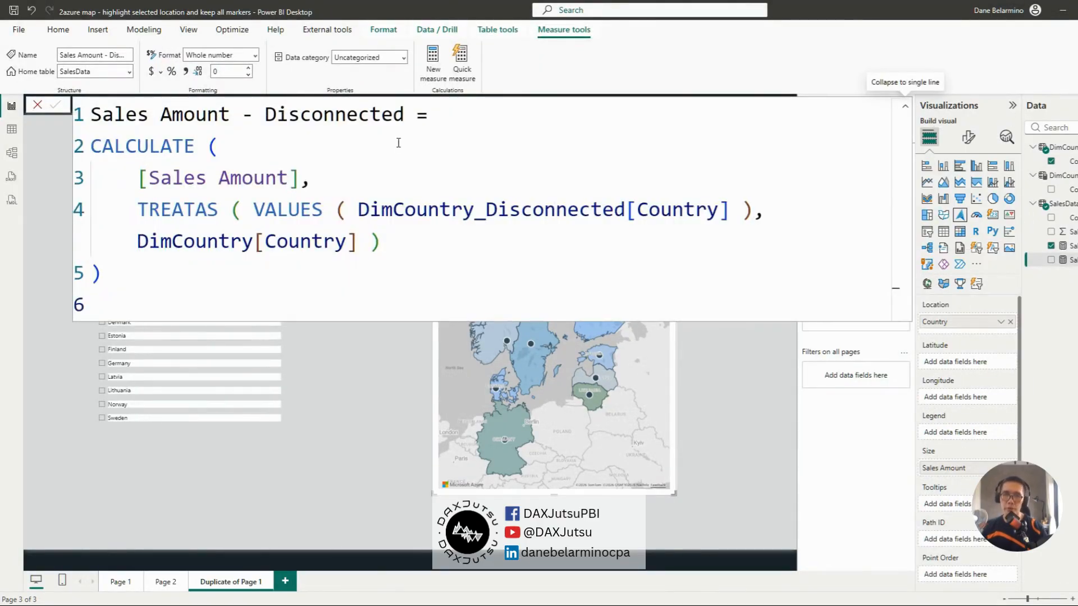
{"action": "left_click", "coordinate": [393, 210]}
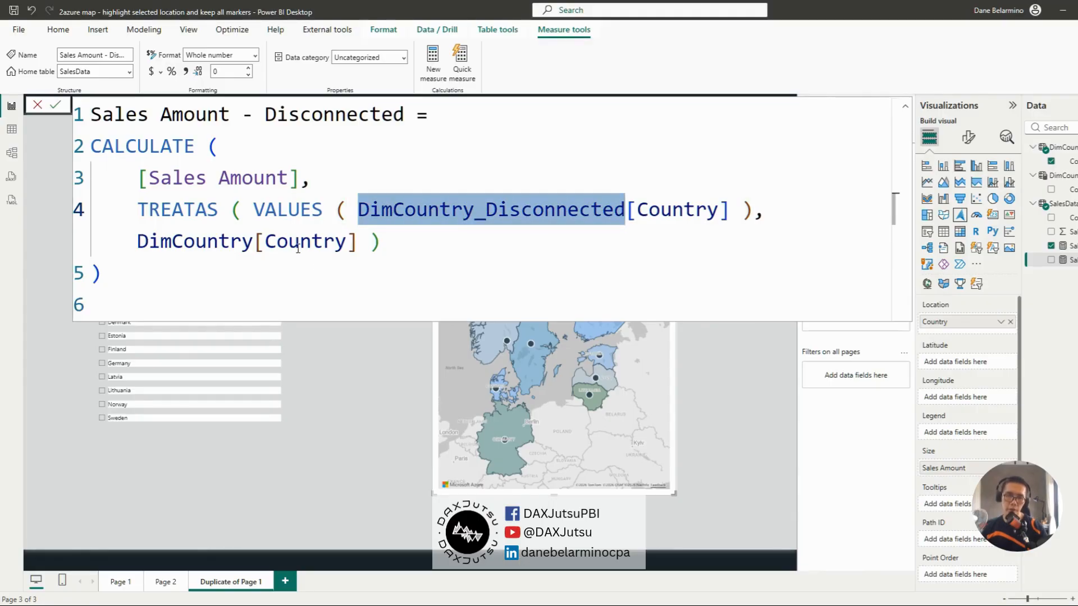
{"action": "double_click", "coordinate": [190, 254]}
{"action": "left_click", "coordinate": [381, 178]}
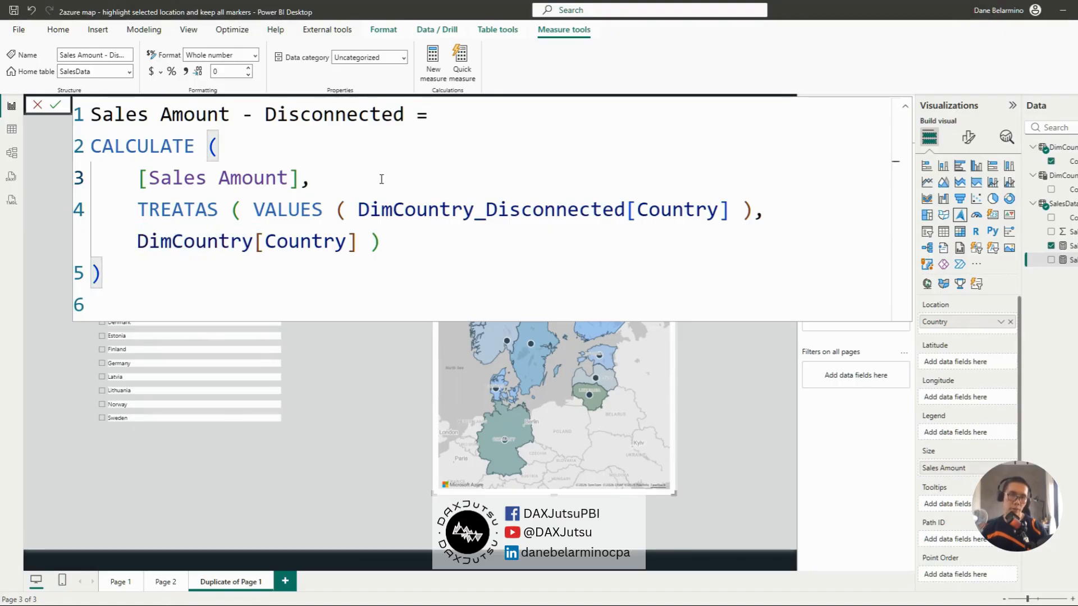
{"action": "double_click", "coordinate": [182, 211]}
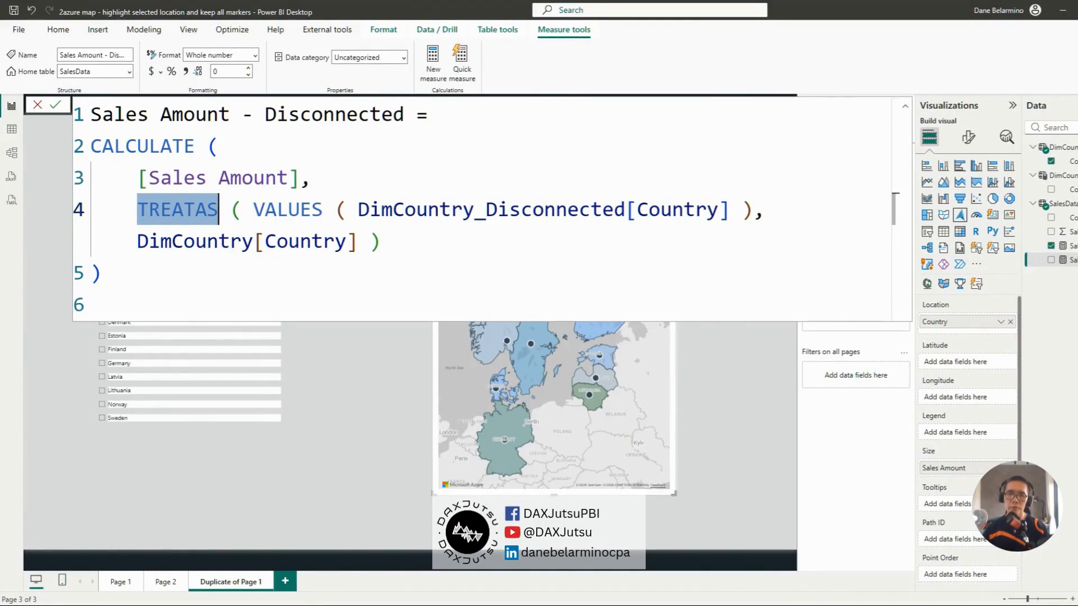
{"action": "left_click", "coordinate": [905, 105]}
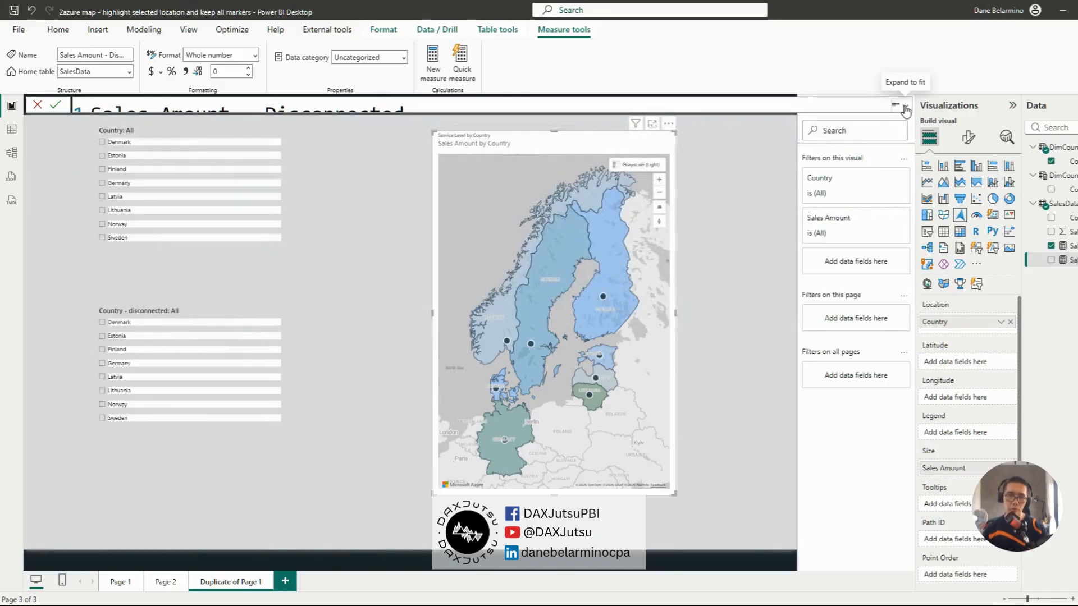
Make a copy of the disconnected slicer and convert it to a table that also shows Sales Amount - Disconnected.
{"action": "left_click_drag", "start_coordinate": [201, 323], "coordinate": [181, 297]}
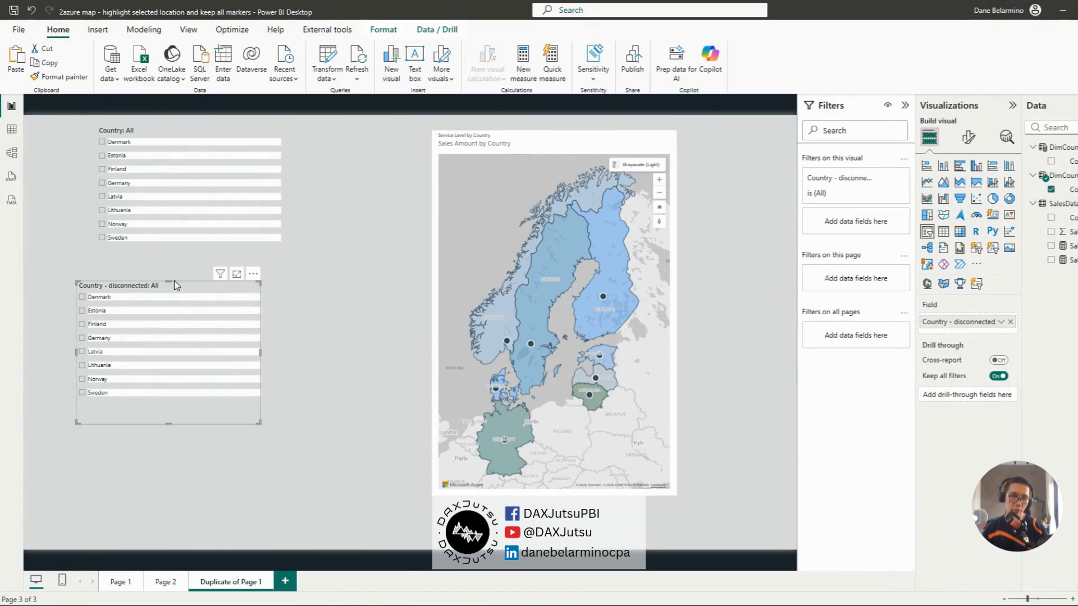
{"action": "left_click_drag", "start_coordinate": [176, 284], "coordinate": [146, 276]}
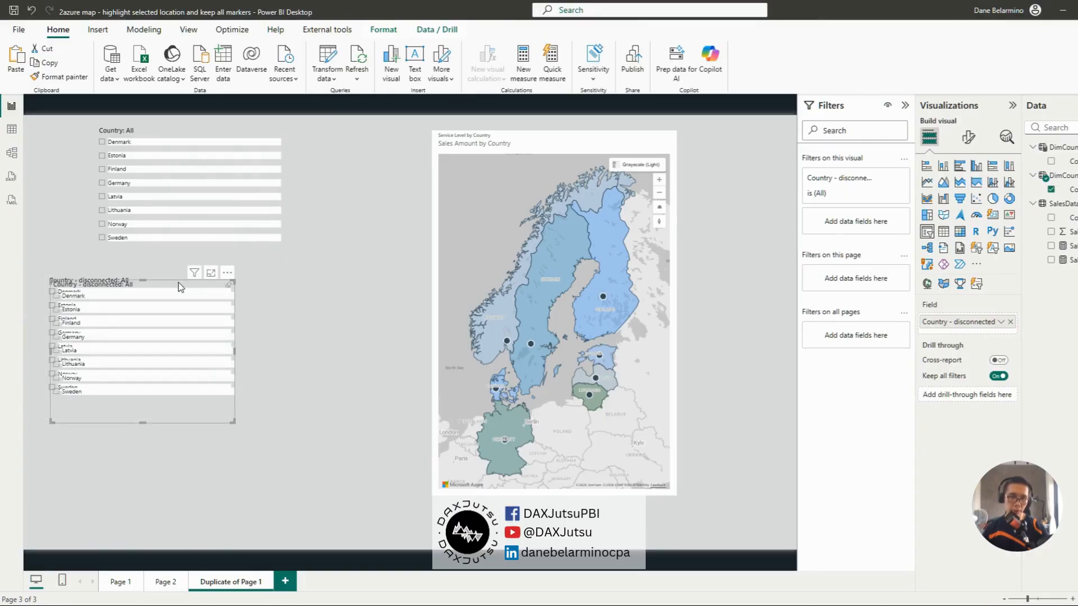
{"action": "key", "text": "ctrl+v"}
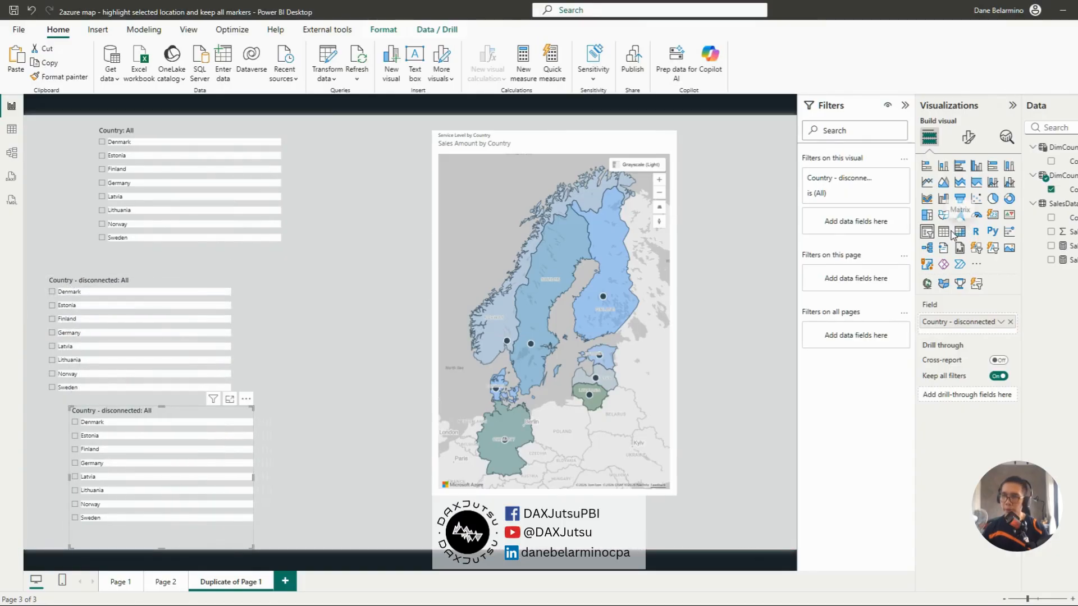
{"action": "left_click", "coordinate": [944, 230]}
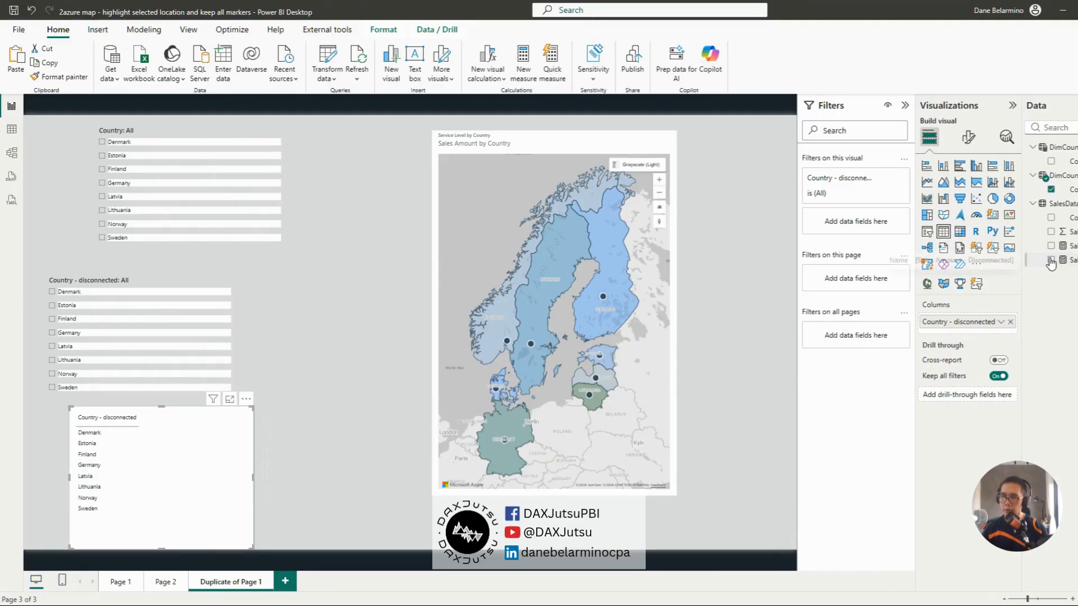
{"action": "left_click", "coordinate": [1051, 261]}
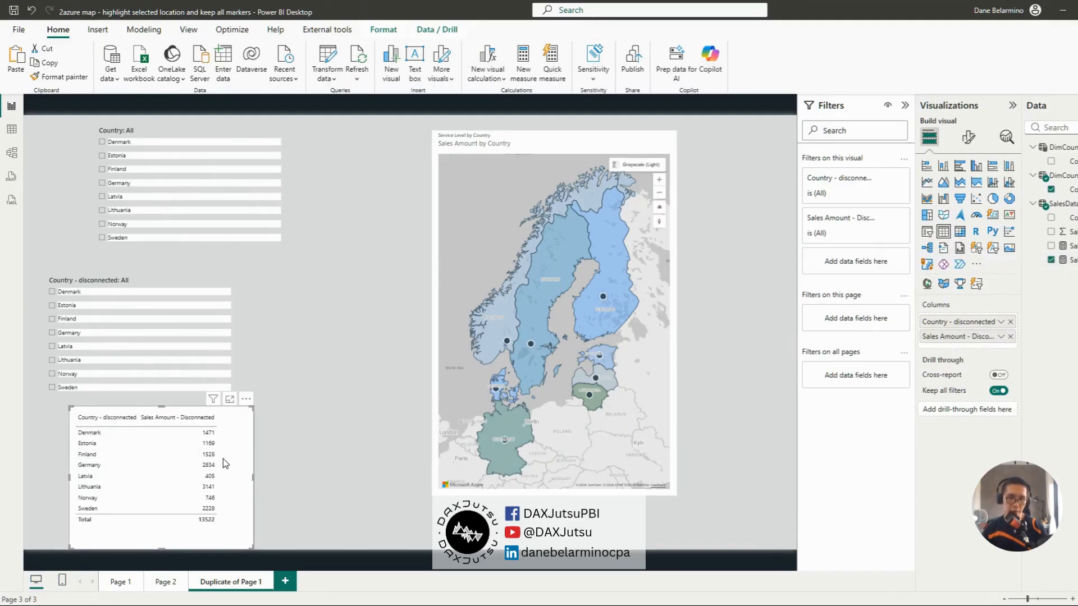
{"action": "left_click_drag", "start_coordinate": [116, 428], "coordinate": [181, 428]}
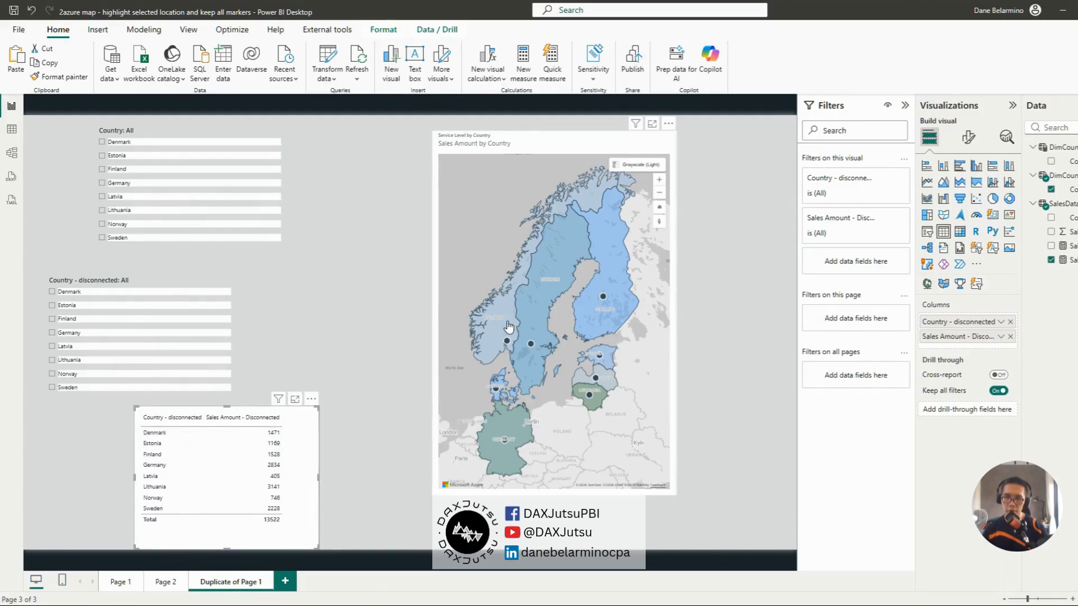
Position the table beneath the disconnected slicer and move the map further away from the slicers.
{"action": "mouse_move", "coordinate": [506, 327]}
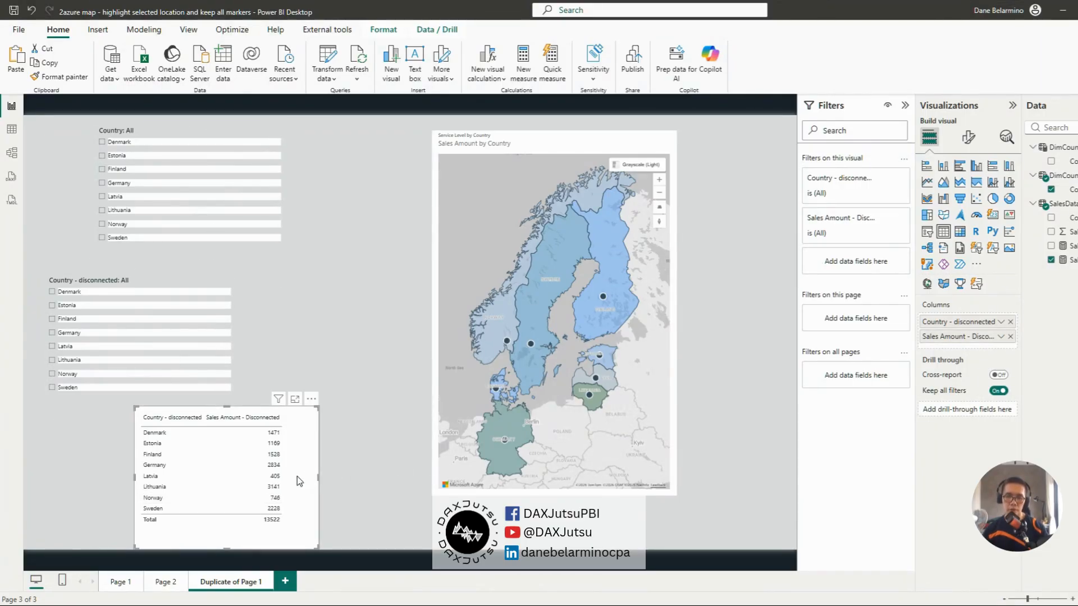
{"action": "left_click_drag", "start_coordinate": [298, 476], "coordinate": [250, 477]}
{"action": "left_click", "coordinate": [588, 136]}
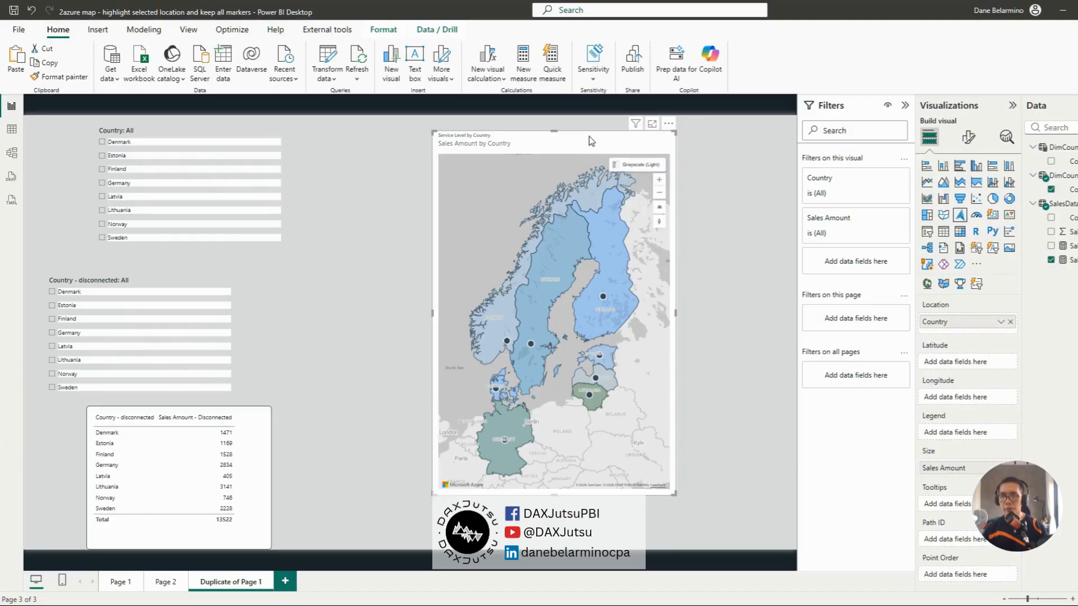
{"action": "left_click", "coordinate": [969, 136]}
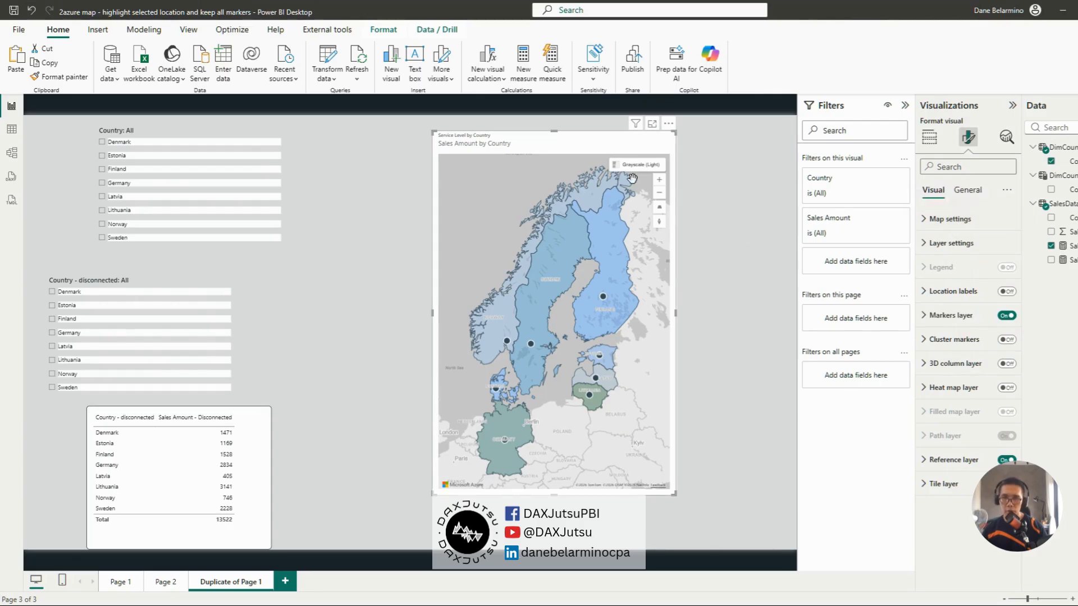
{"action": "left_click_drag", "start_coordinate": [588, 137], "coordinate": [635, 126]}
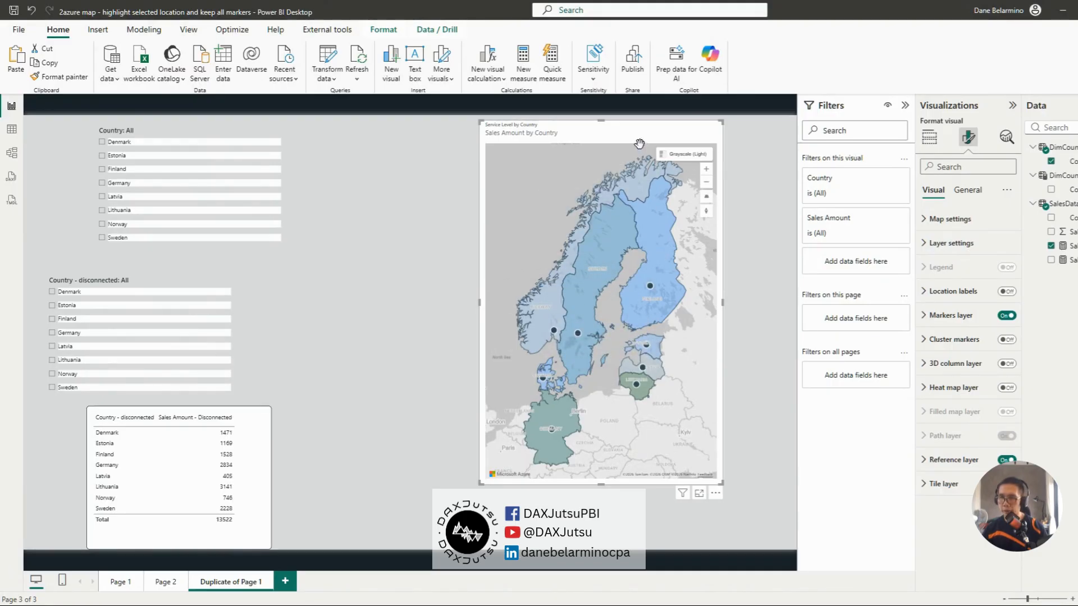
Change the conditional fill color of the map's reference layer polygons to a uniform green.
{"action": "left_click", "coordinate": [968, 466]}
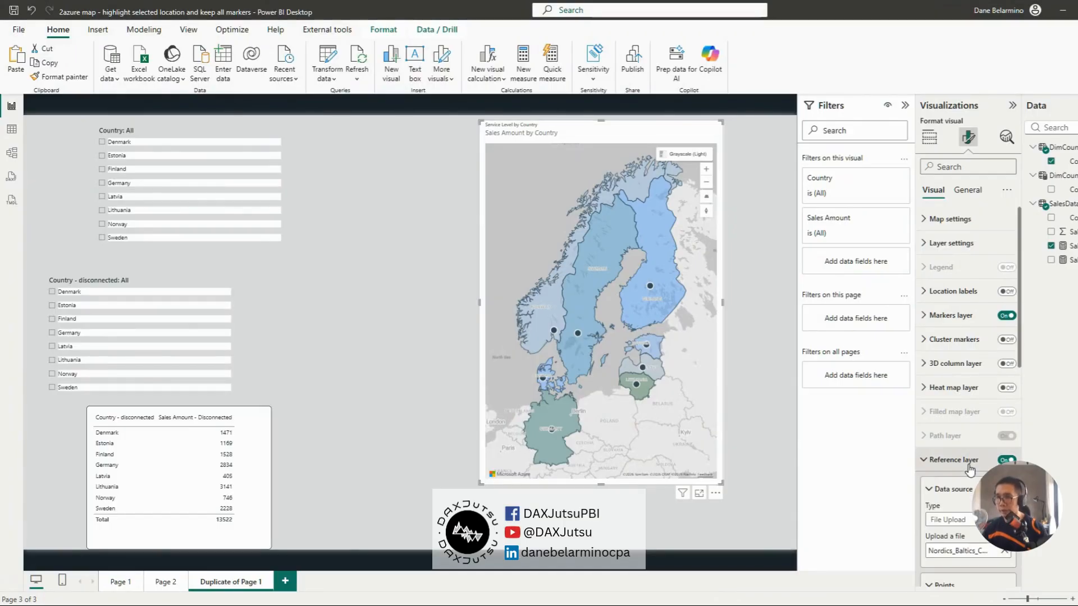
{"action": "scroll", "coordinate": [966, 449], "scroll_direction": "down", "scroll_amount": 10}
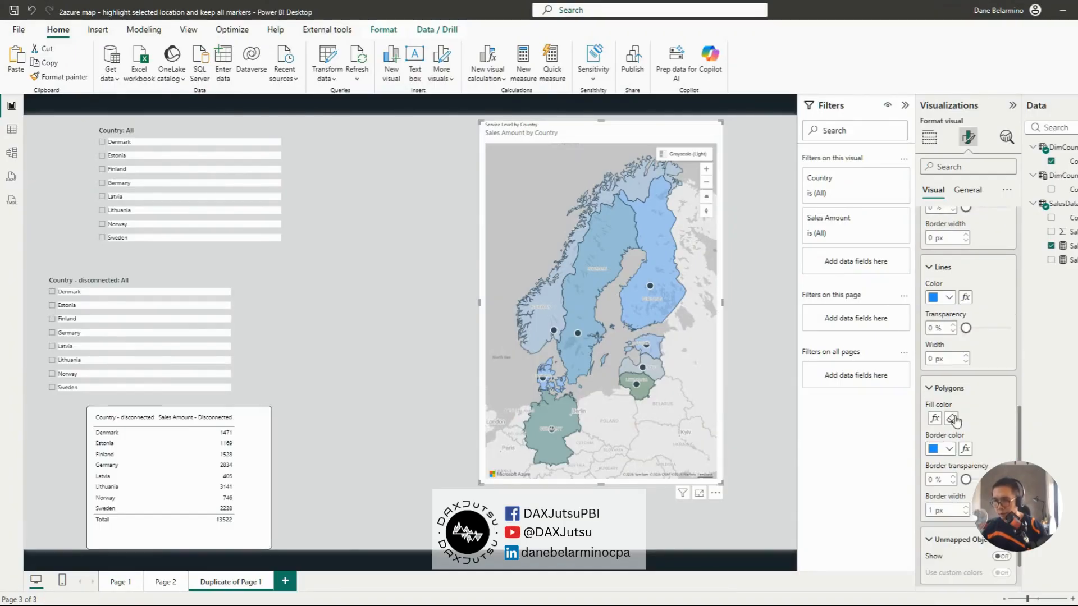
{"action": "scroll", "coordinate": [985, 397], "scroll_direction": "down", "scroll_amount": 1}
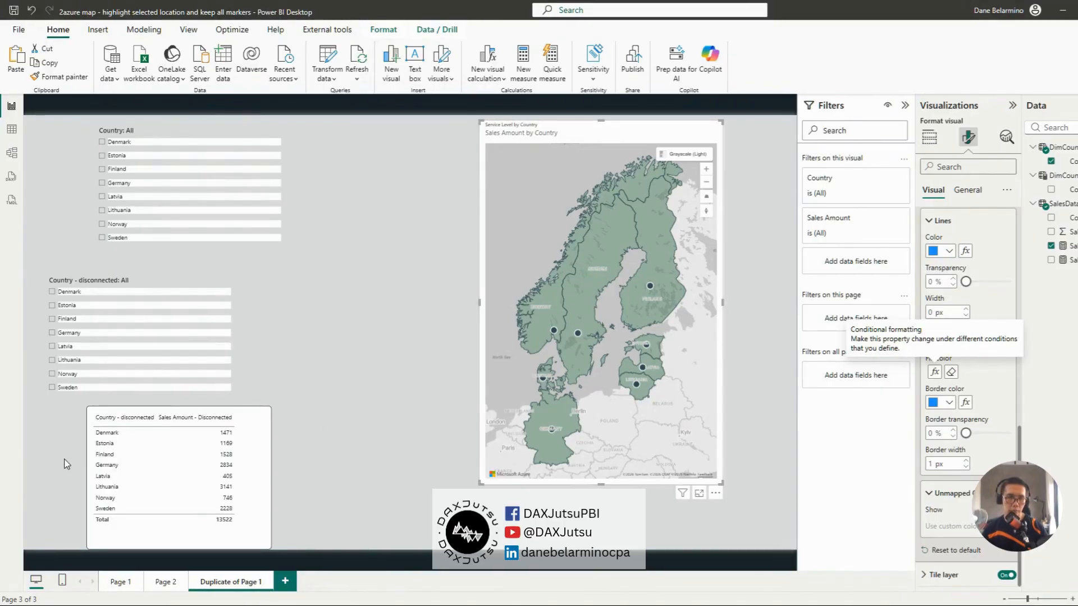
Test the disconnected slicer with Denmark and Latvia against the table and map, and reposition both slicers above the table.
{"action": "left_click", "coordinate": [98, 328]}
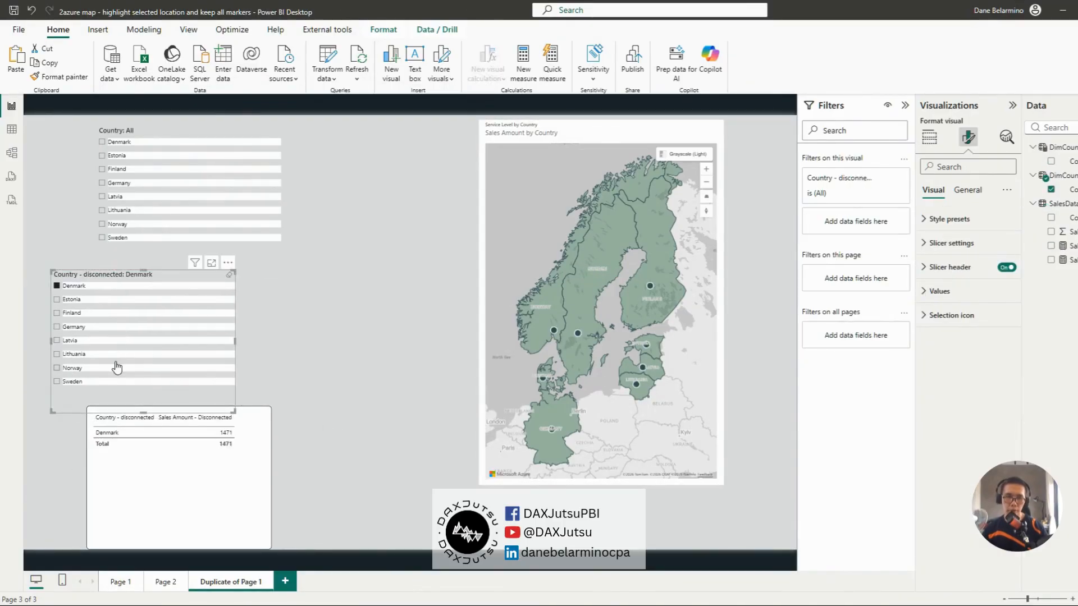
{"action": "left_click", "coordinate": [120, 341]}
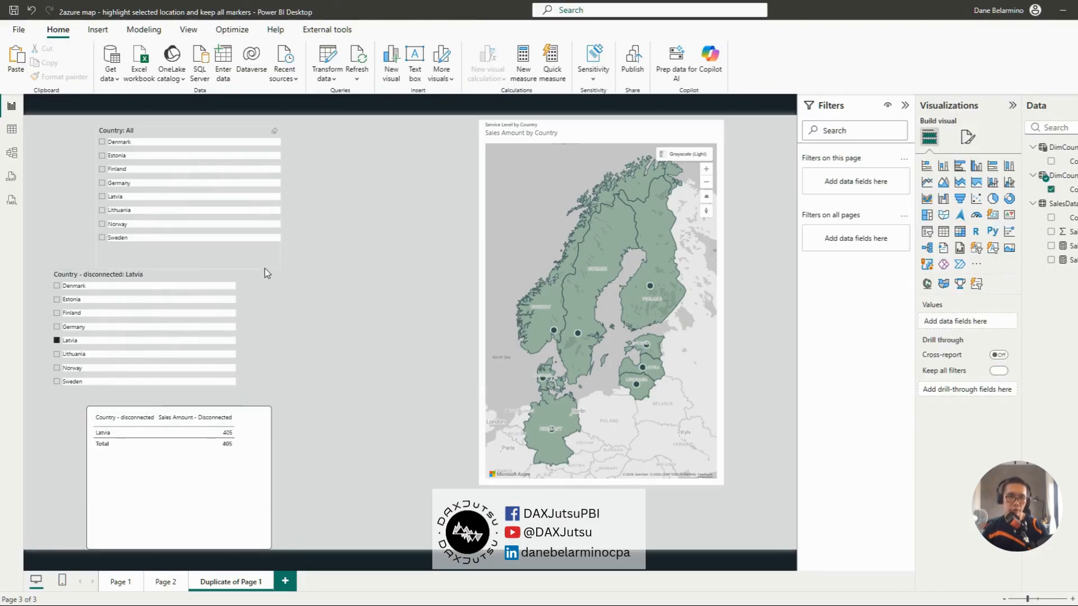
{"action": "left_click_drag", "start_coordinate": [151, 282], "coordinate": [161, 277]}
{"action": "left_click_drag", "start_coordinate": [175, 144], "coordinate": [120, 92]}
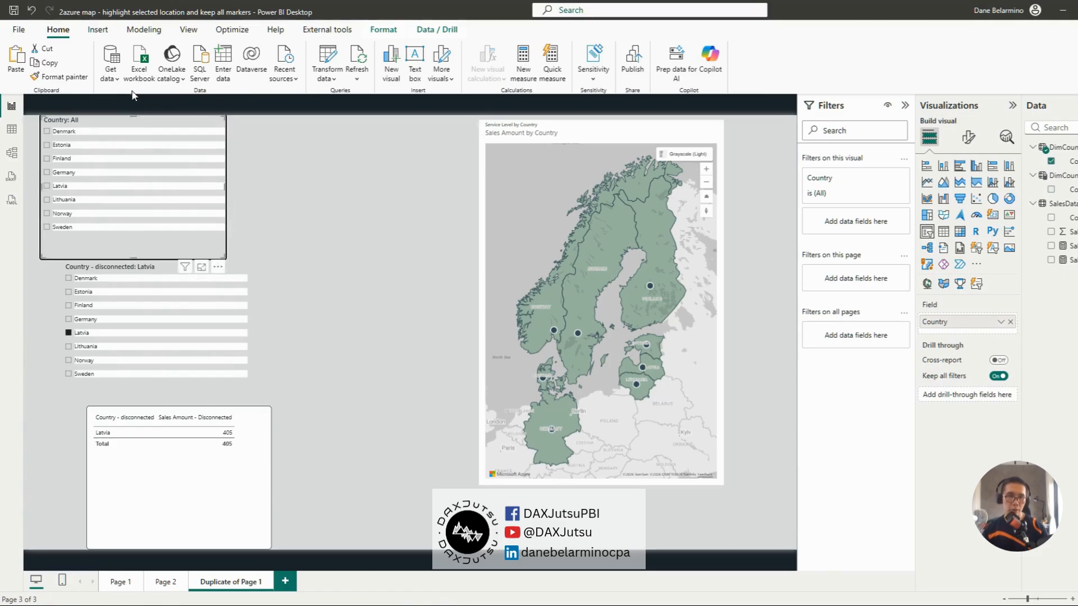
Duplicate the Country slicer, convert the copy to a table with Sales Amount and Sales Amount - Disconnected, and place it beside the map.
{"action": "key", "text": "ctrl+c"}
{"action": "key", "text": "ctrl+v"}
{"action": "left_click_drag", "start_coordinate": [140, 133], "coordinate": [481, 133]}
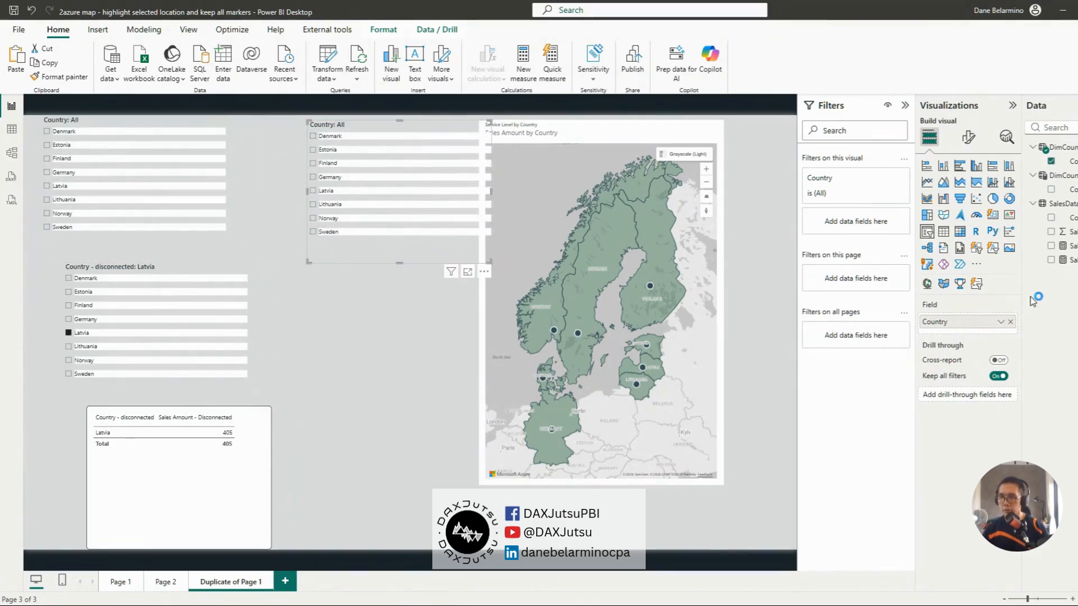
{"action": "left_click", "coordinate": [944, 233]}
{"action": "left_click", "coordinate": [1050, 246]}
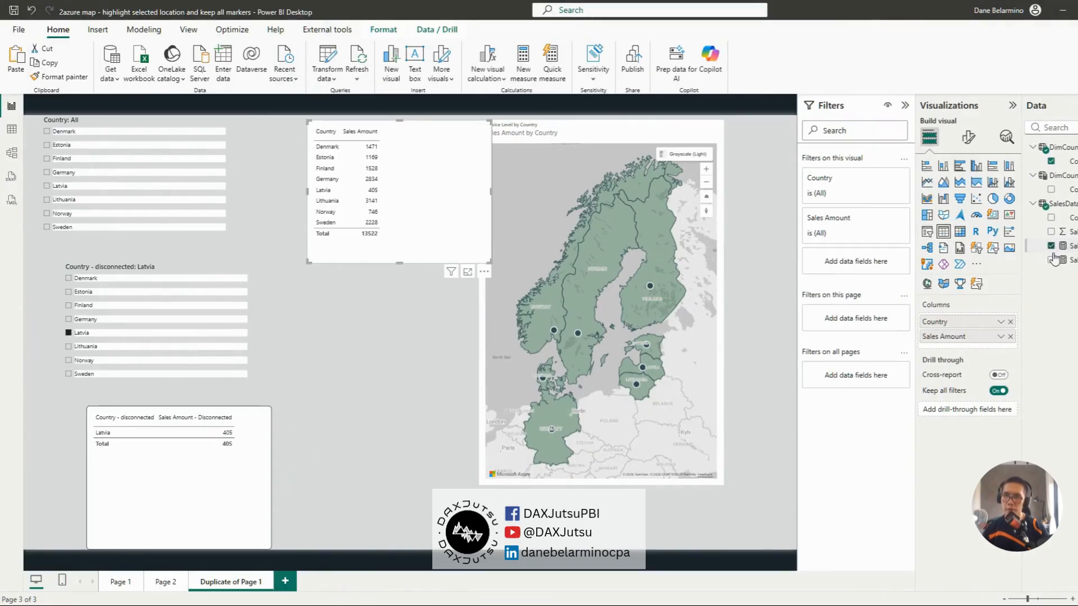
{"action": "left_click", "coordinate": [1070, 260]}
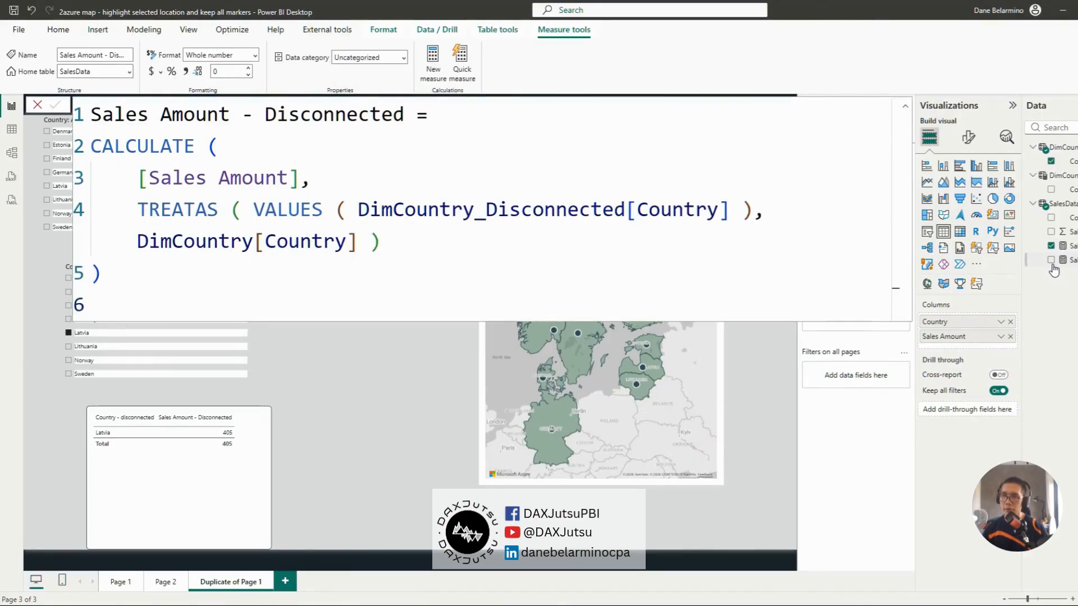
{"action": "left_click", "coordinate": [1050, 260]}
{"action": "left_click", "coordinate": [906, 110]}
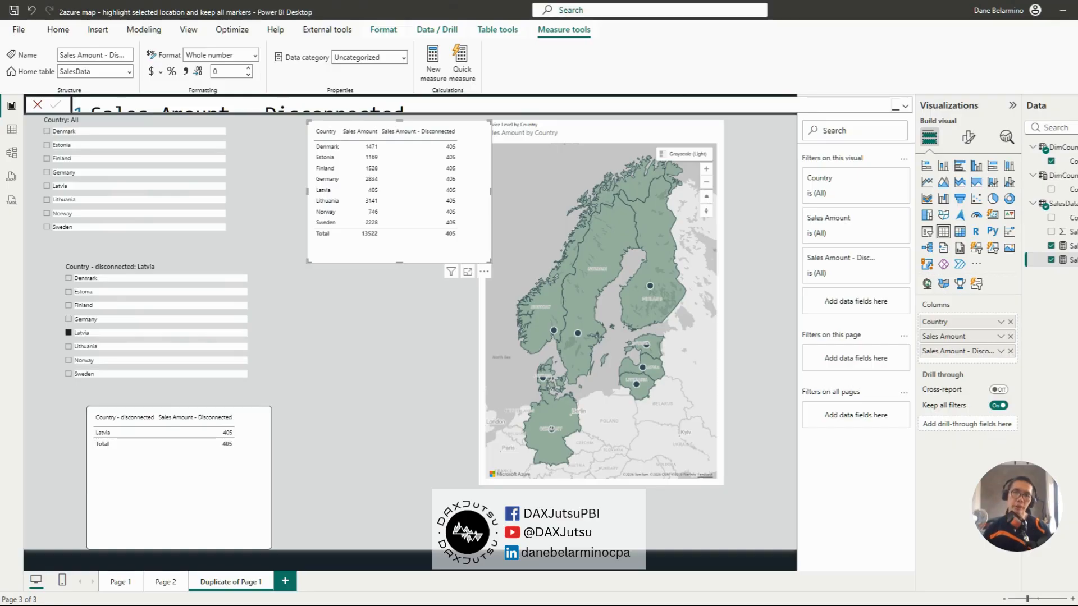
{"action": "left_click_drag", "start_coordinate": [429, 127], "coordinate": [408, 127]}
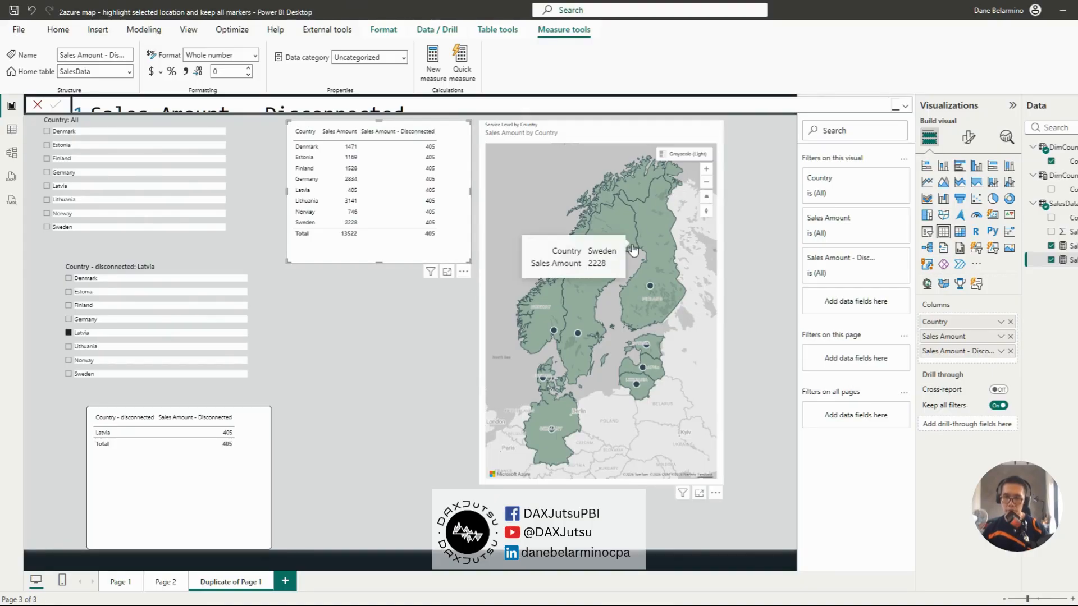
View the map's underlying data as a table to examine its countries and Sales Amount, and return to the report.
{"action": "scroll", "coordinate": [539, 225], "scroll_direction": "down", "scroll_amount": 2}
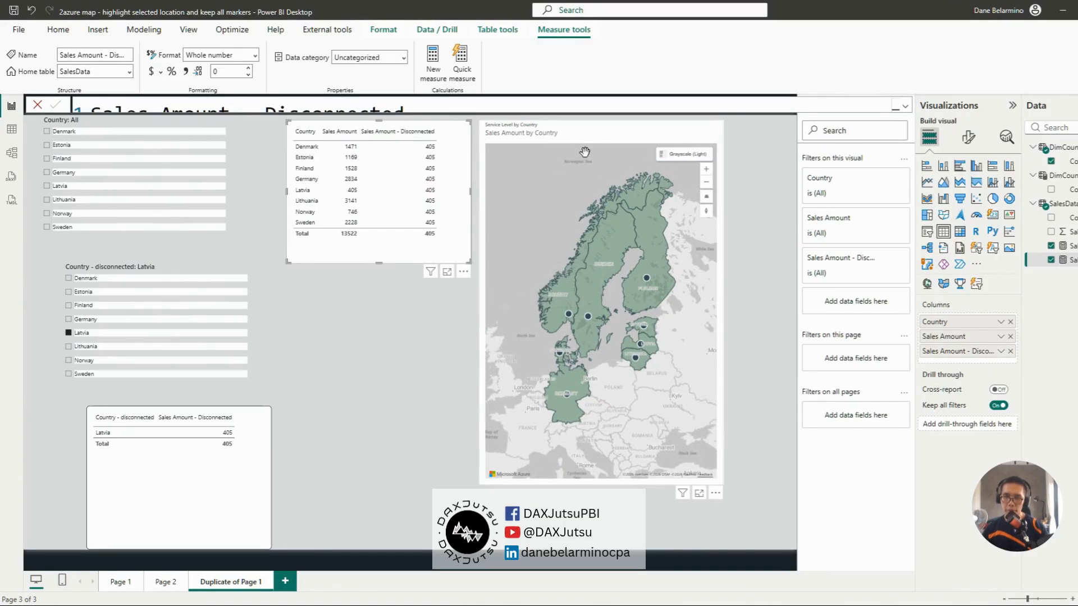
{"action": "right_click", "coordinate": [616, 241]}
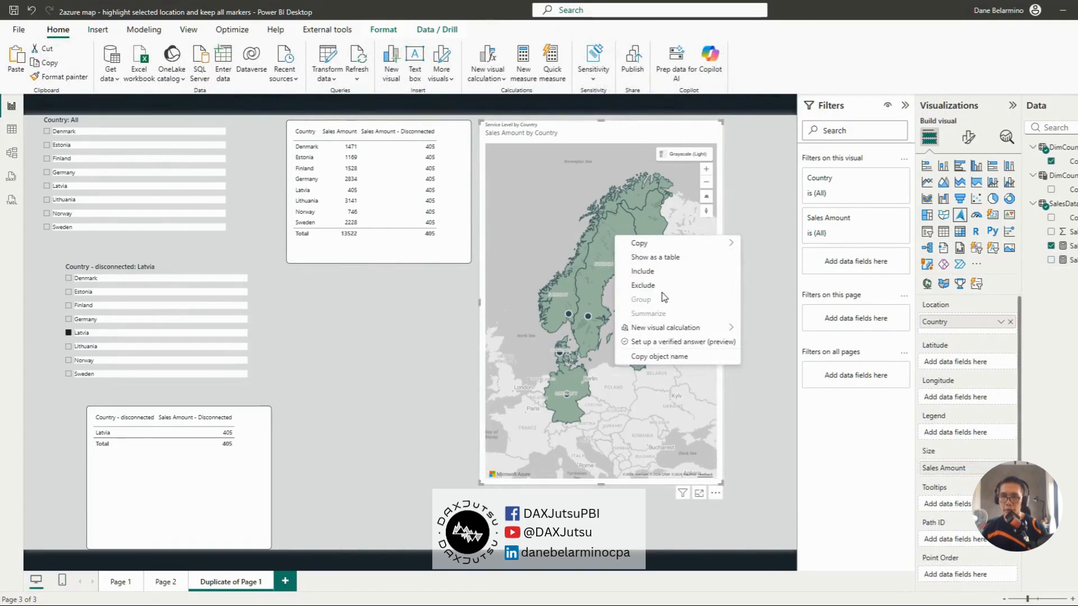
{"action": "left_click", "coordinate": [668, 262]}
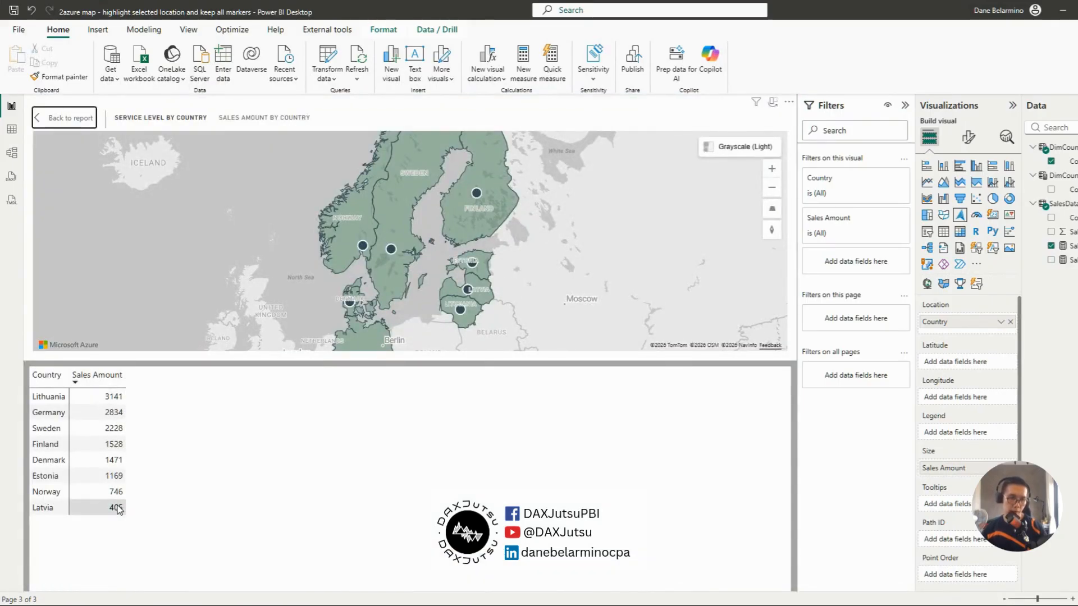
{"action": "left_click", "coordinate": [77, 128]}
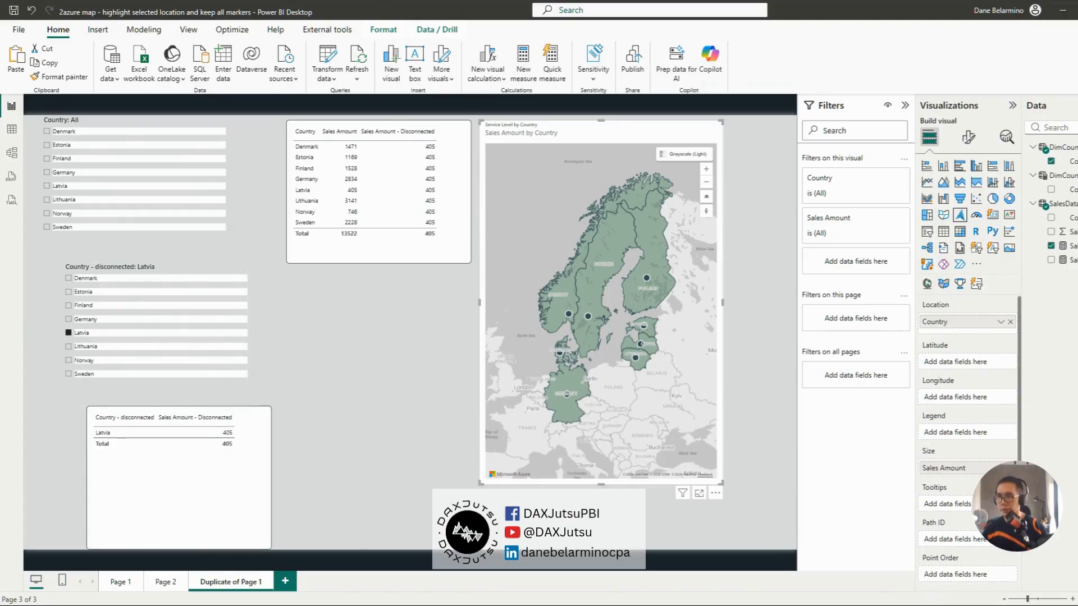
Examine how TREATAS applies DimCountry_Disconnected[Country] to DimCountry[Country] in the Sales Amount - Disconnected measure.
{"action": "left_click", "coordinate": [1067, 260]}
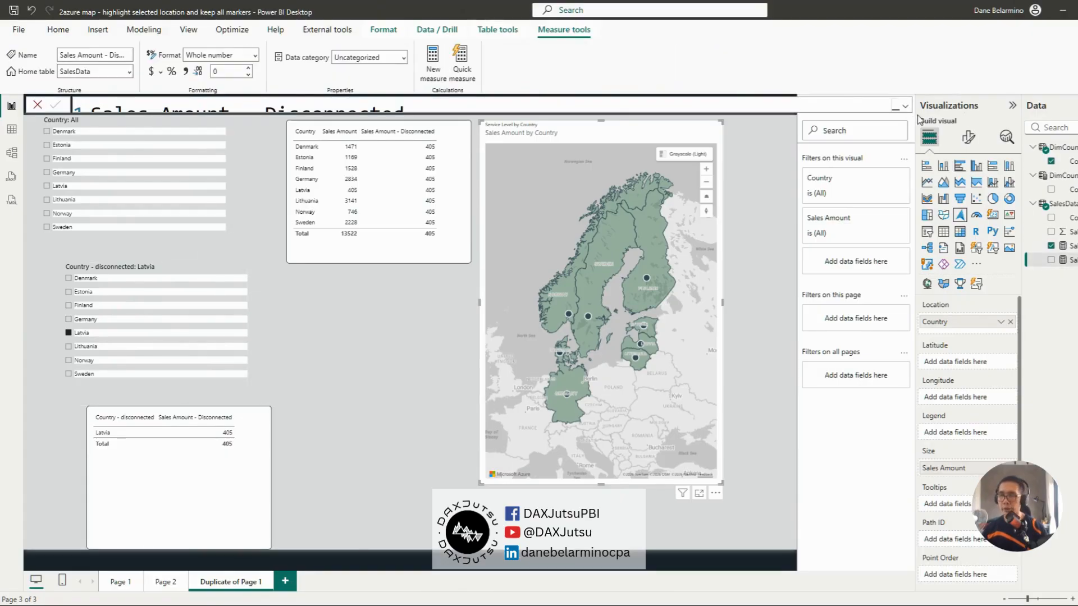
{"action": "left_click", "coordinate": [906, 106]}
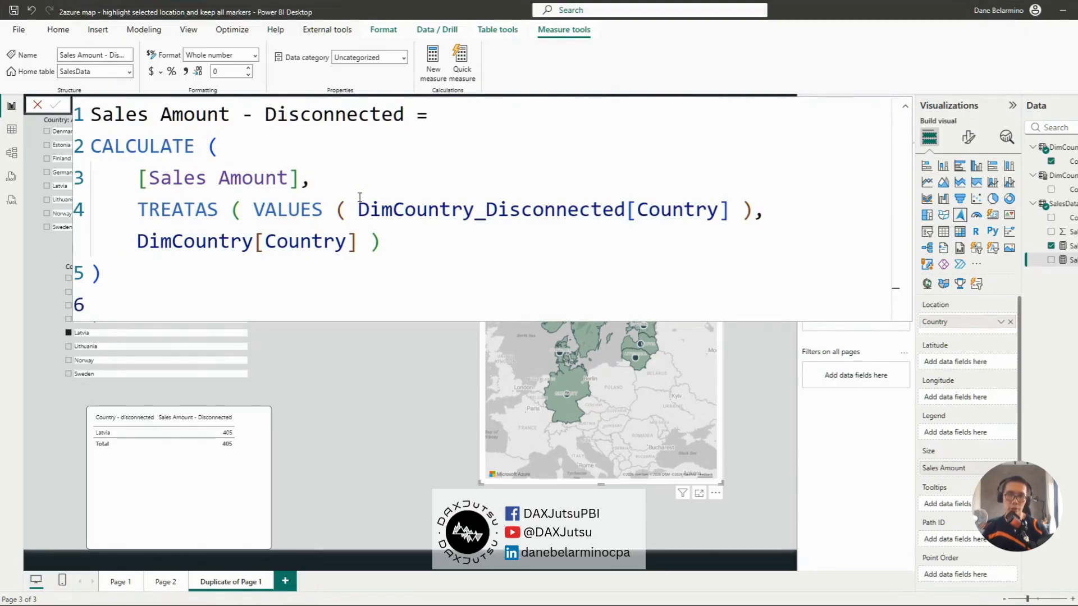
{"action": "double_click", "coordinate": [140, 209]}
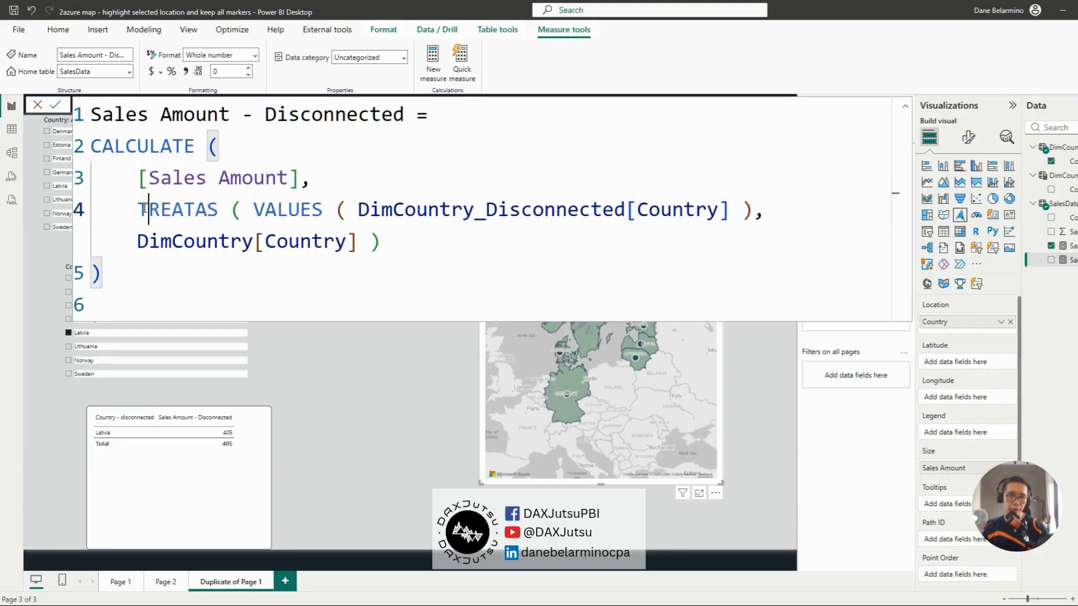
{"action": "left_click", "coordinate": [347, 210]}
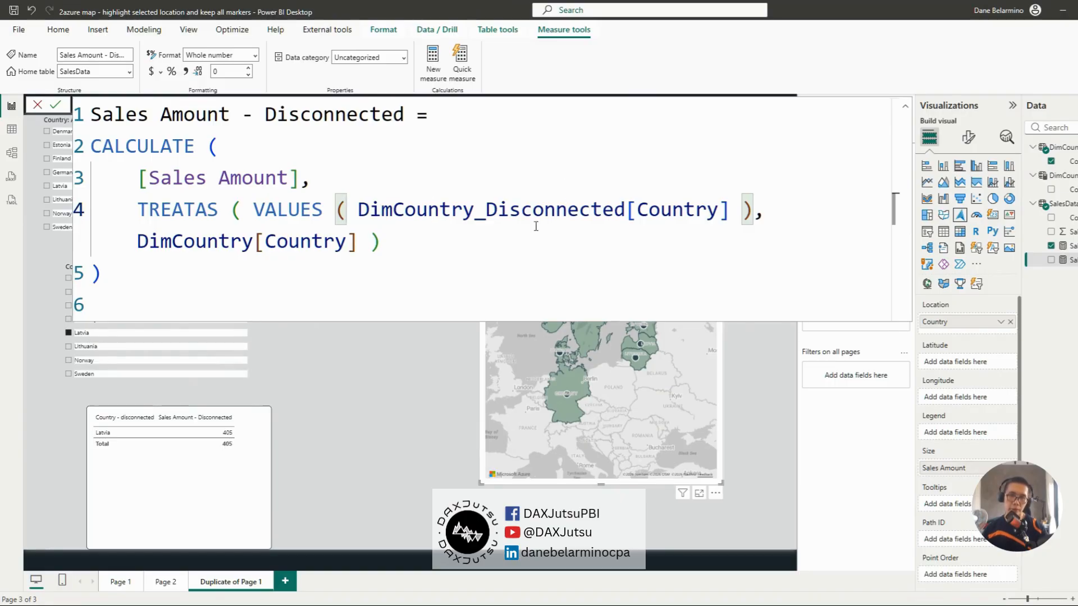
{"action": "double_click", "coordinate": [536, 209]}
{"action": "left_click", "coordinate": [171, 241]}
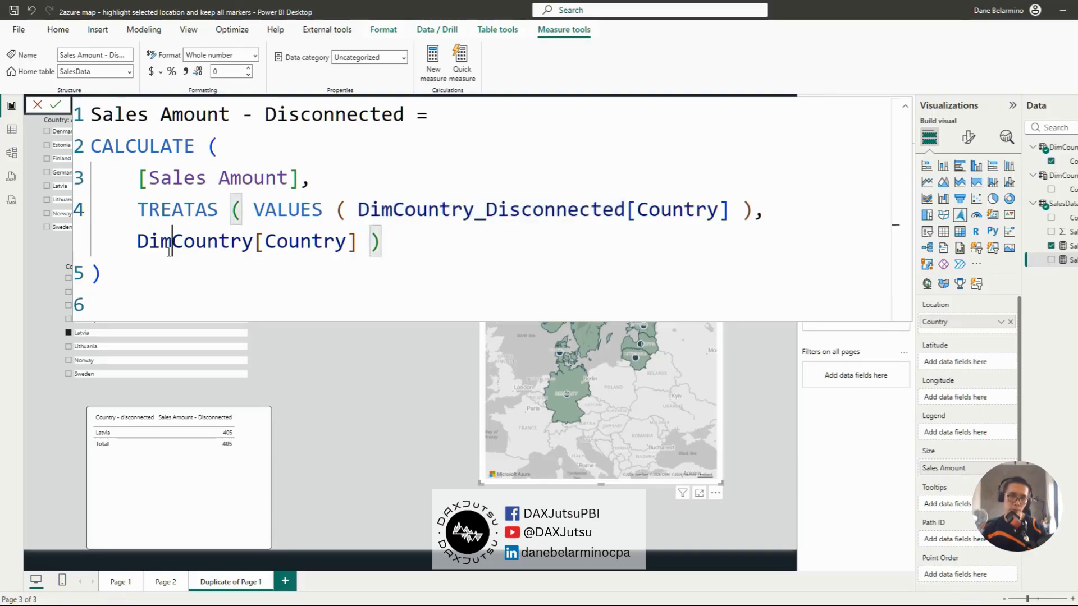
{"action": "left_click_drag", "start_coordinate": [140, 242], "coordinate": [369, 220]}
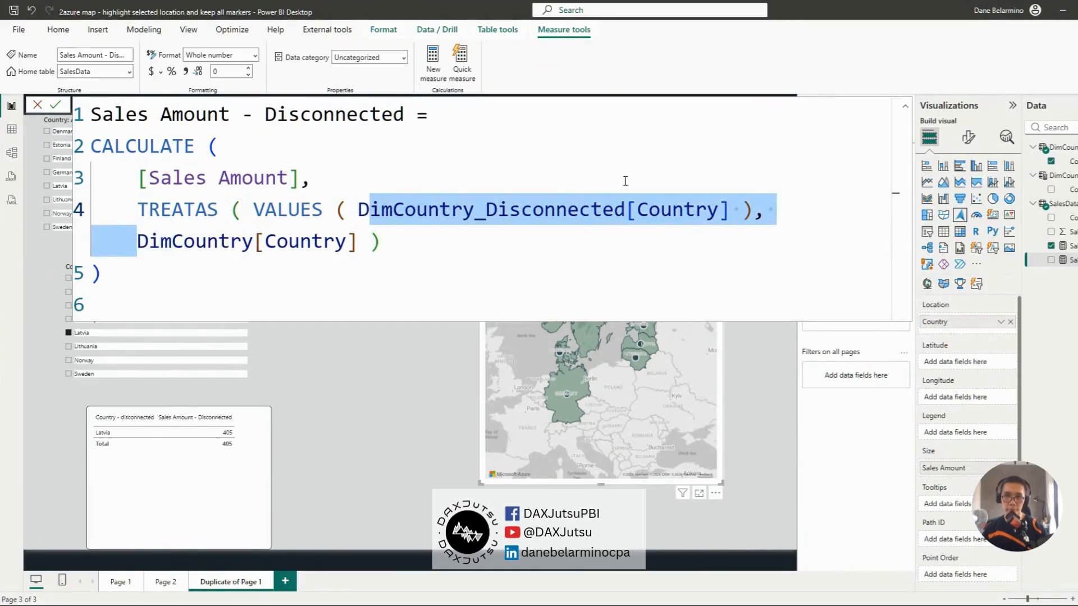
{"action": "left_click", "coordinate": [599, 200]}
{"action": "left_click", "coordinate": [166, 243]}
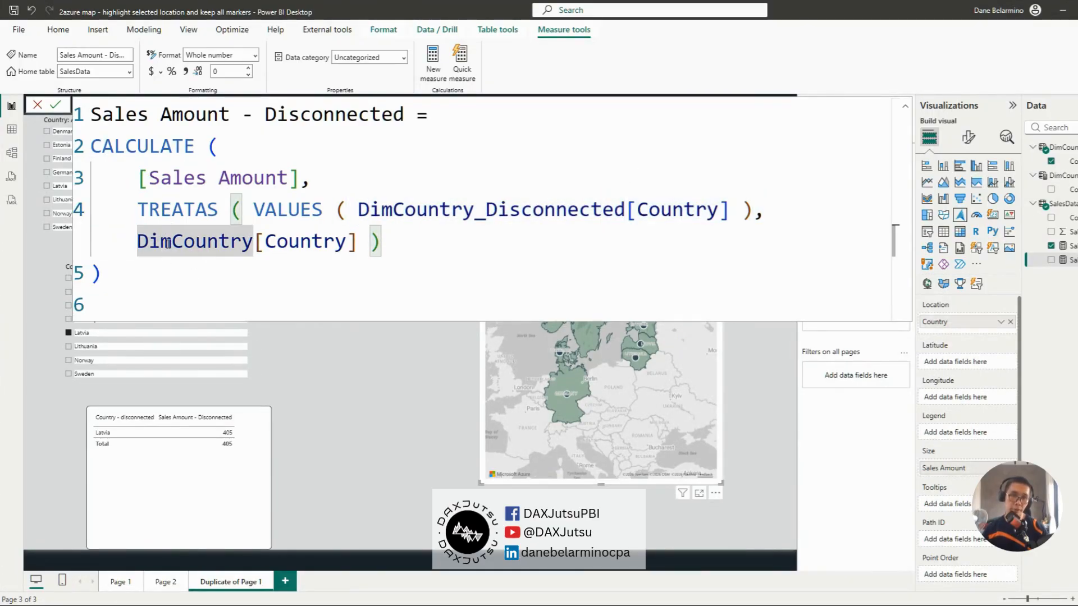
Wrap the TREATAS filter of the Sales Amount - Disconnected measure in KEEPFILTERS and commit the formula.
{"action": "left_click", "coordinate": [139, 208]}
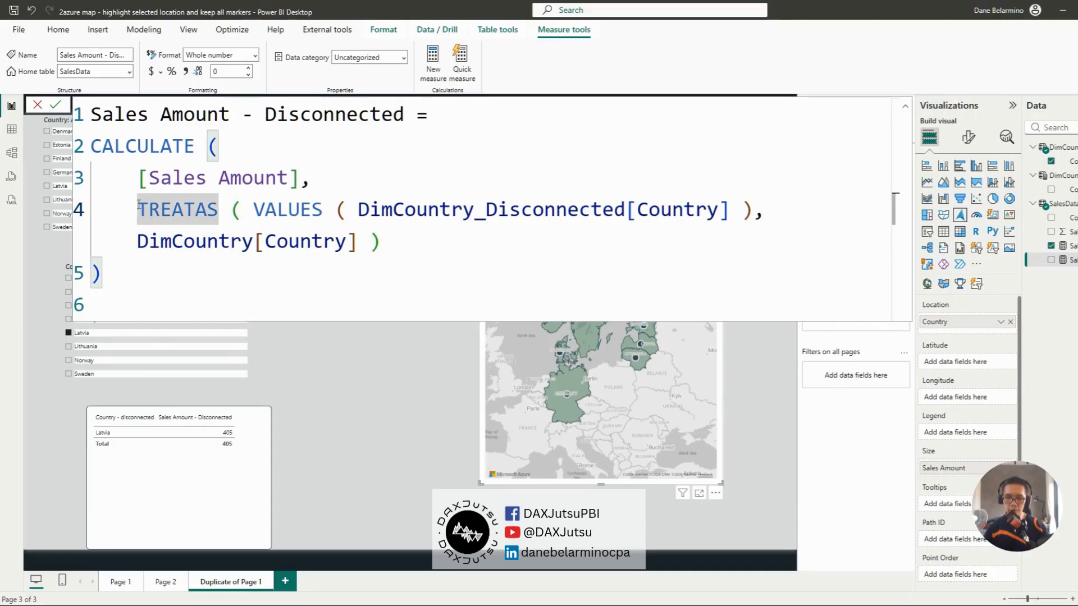
{"action": "type", "text": "l"}
{"action": "key", "text": "BackSpace"}
{"action": "type", "text": "l"}
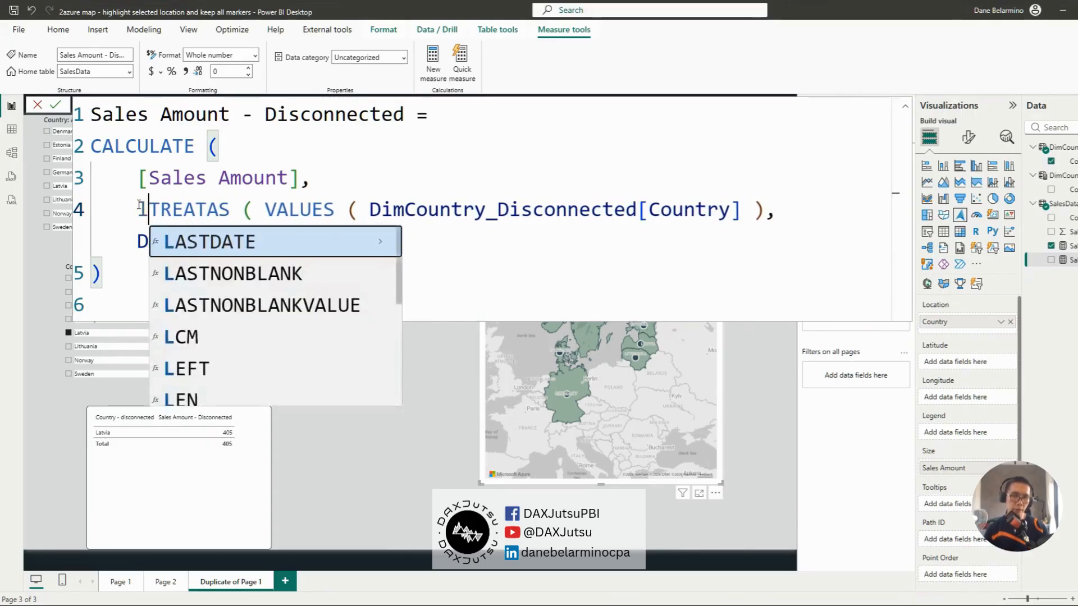
{"action": "key", "text": "BackSpace"}
{"action": "type", "text": "KEEPFILTERS("}
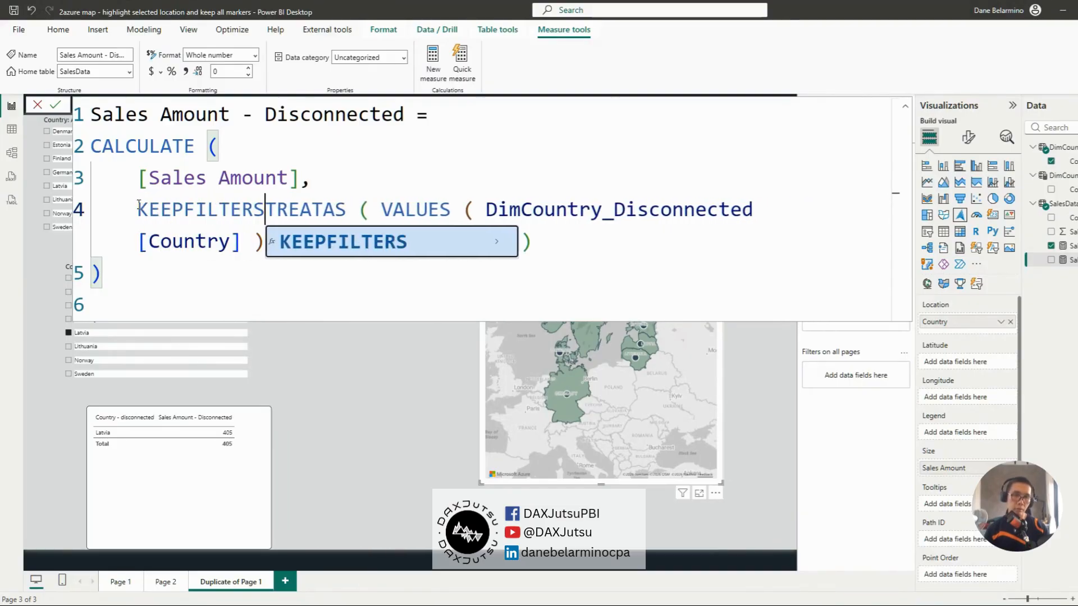
{"action": "left_click", "coordinate": [129, 276]}
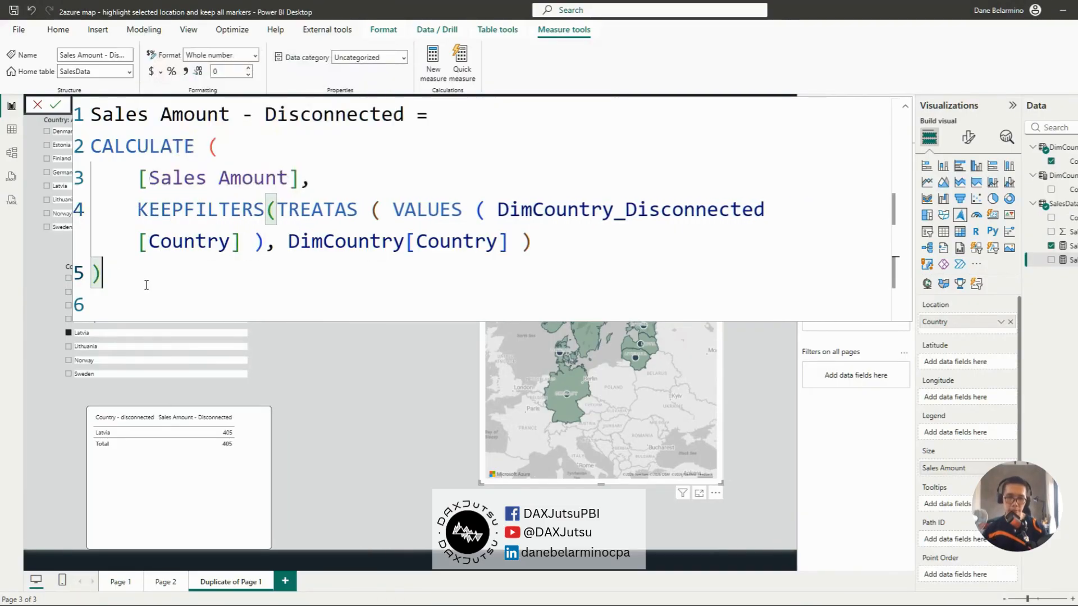
{"action": "type", "text": ")"}
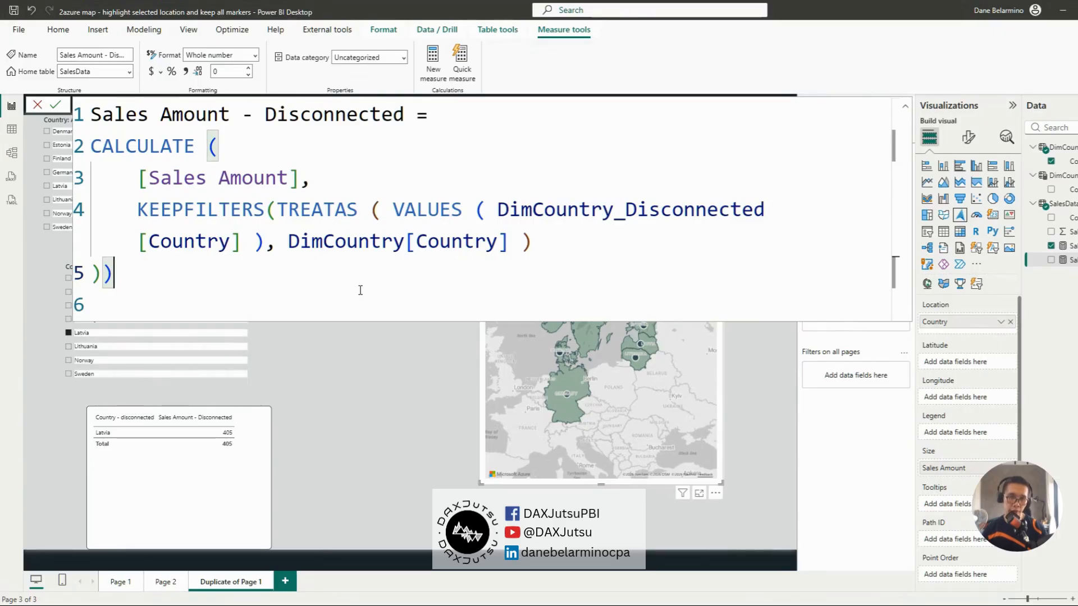
{"action": "key", "text": "Return"}
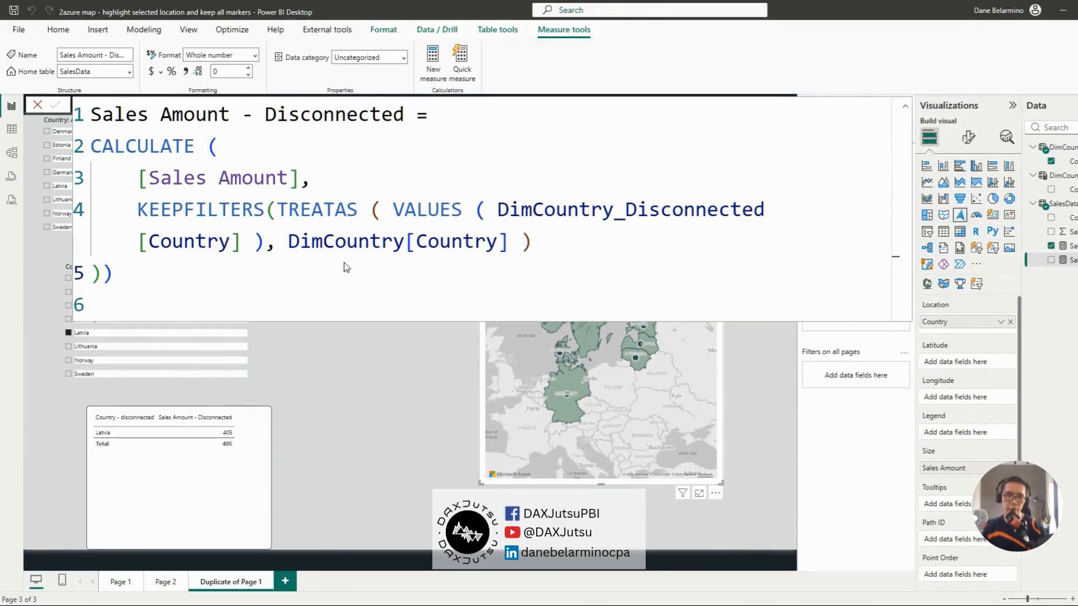
{"action": "left_click", "coordinate": [902, 109]}
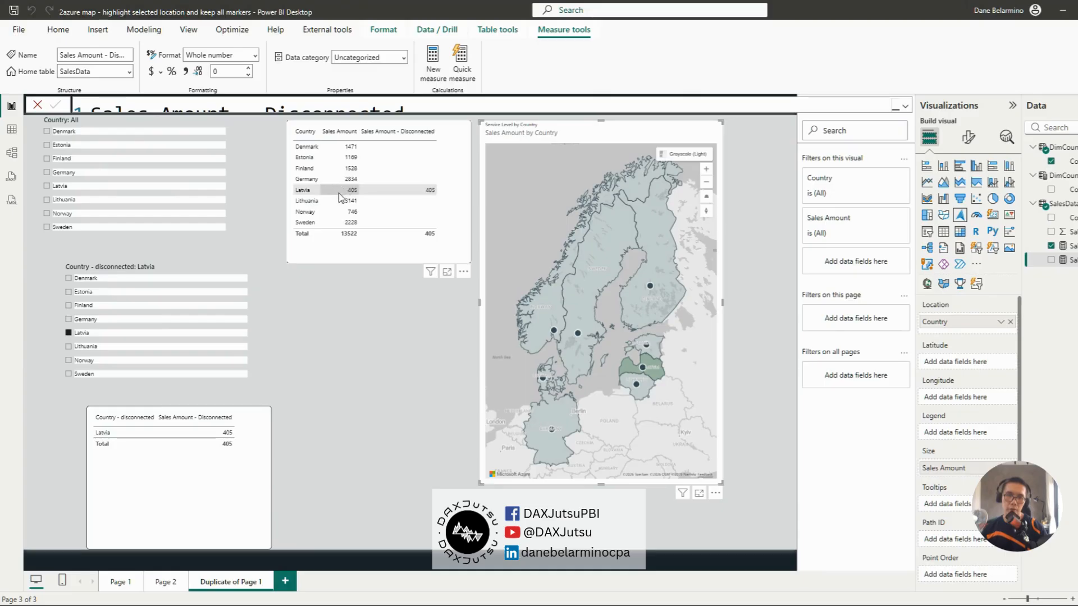
Select Finland in the disconnected slicer to test the map, and move and shorten the slicer so it clears the table beneath.
{"action": "left_click", "coordinate": [191, 306]}
{"action": "scroll", "coordinate": [676, 298], "scroll_direction": "up", "scroll_amount": 2}
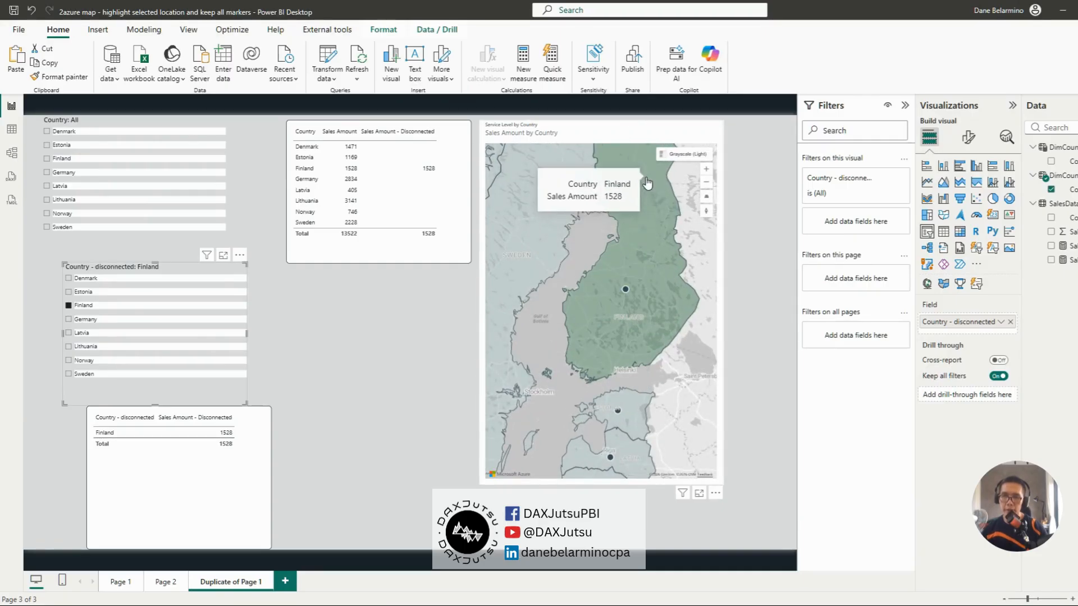
{"action": "left_click_drag", "start_coordinate": [145, 273], "coordinate": [133, 269]}
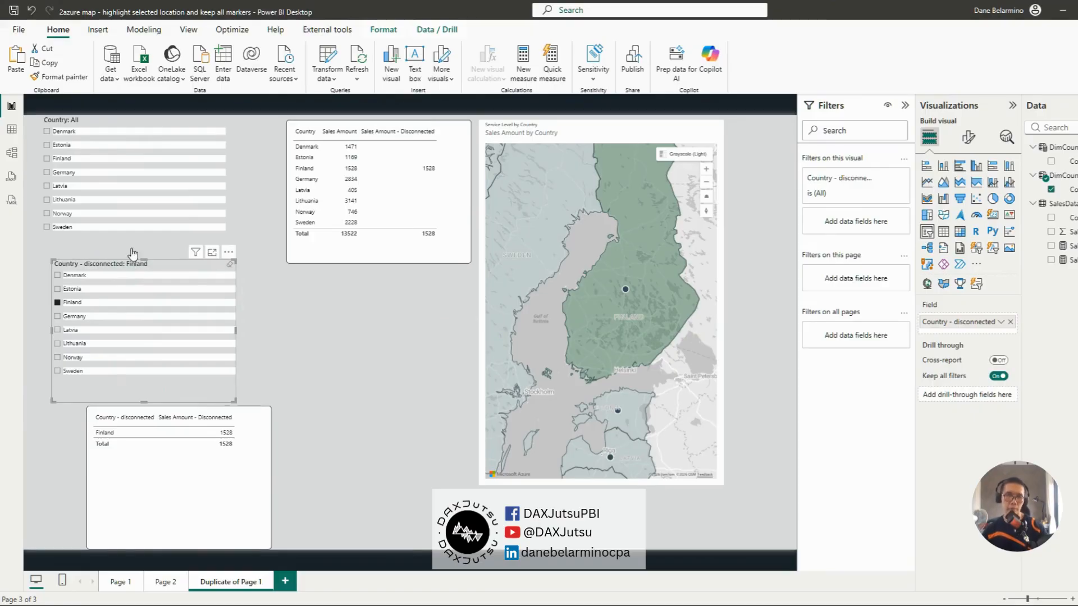
{"action": "mouse_move", "coordinate": [147, 266]}
{"action": "left_mouse_down"}
{"action": "mouse_move", "coordinate": [132, 268]}
{"action": "mouse_move", "coordinate": [147, 265]}
{"action": "left_mouse_up"}
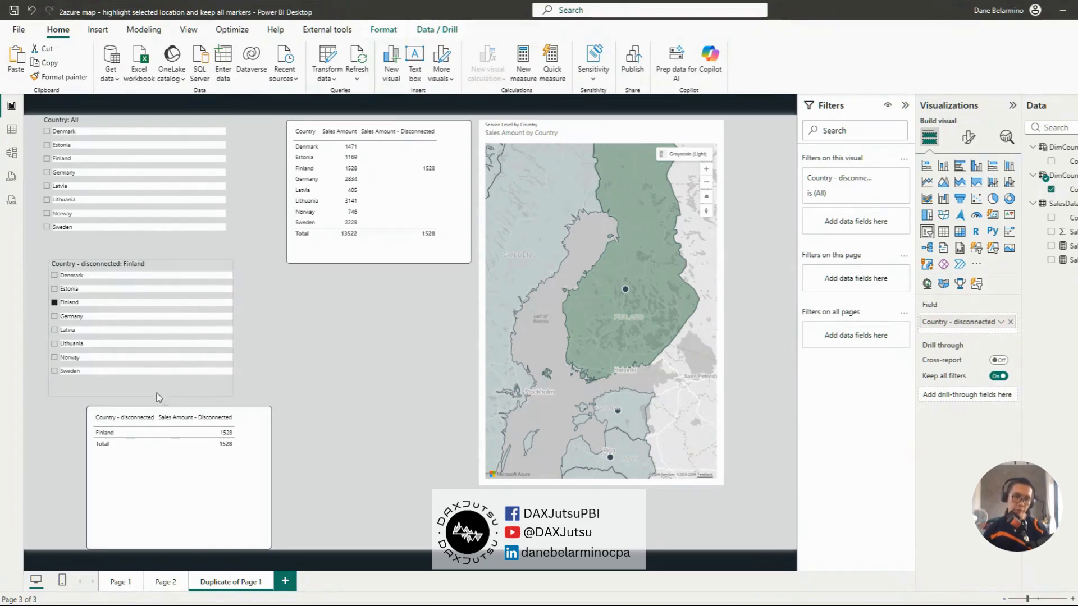
{"action": "left_click", "coordinate": [140, 266]}
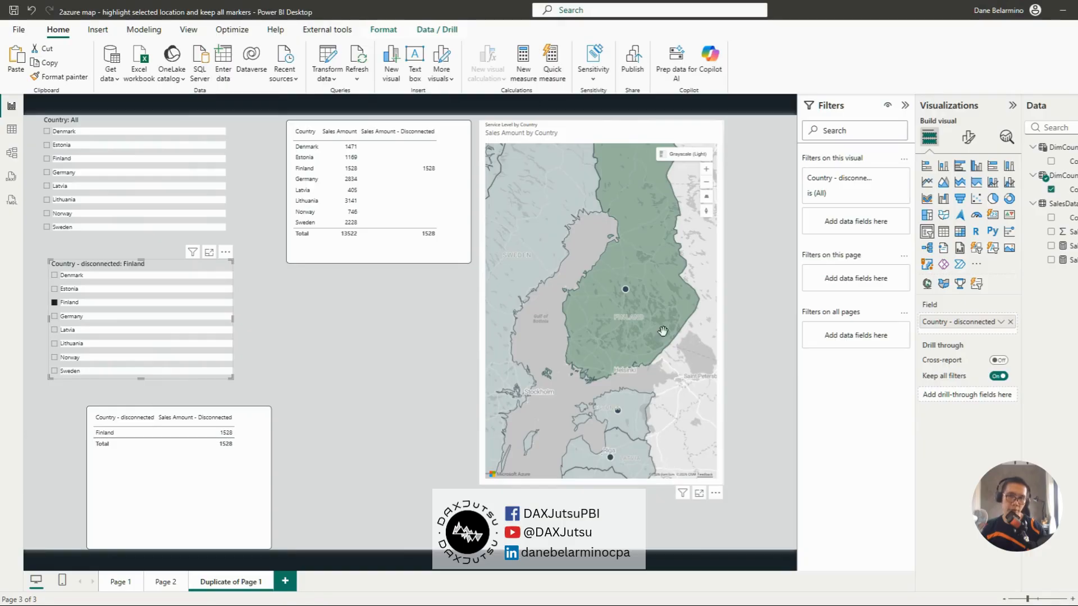
{"action": "scroll", "coordinate": [660, 258], "scroll_direction": "down", "scroll_amount": 3}
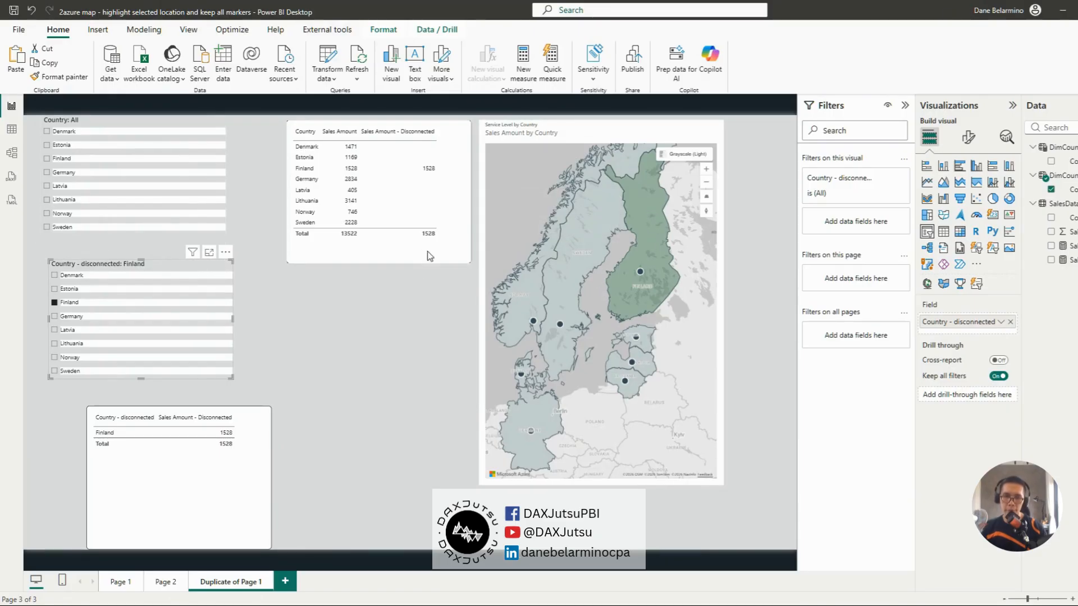
Shorten the Country slicer and shift both slicers farther away from the table and map.
{"action": "left_click", "coordinate": [142, 123]}
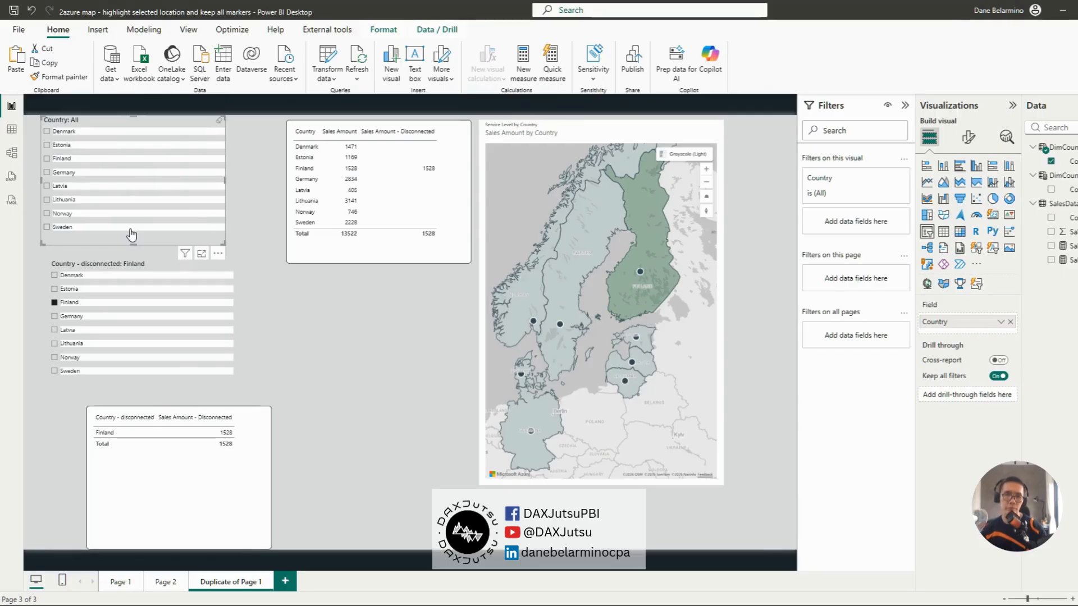
{"action": "left_click", "coordinate": [143, 264]}
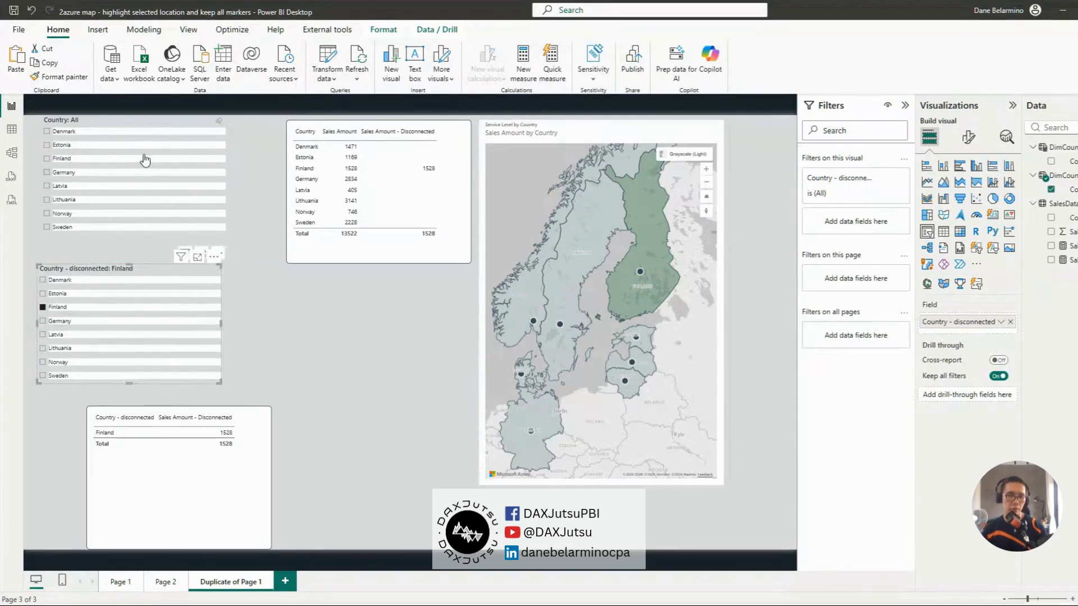
{"action": "left_click", "coordinate": [140, 126], "text": "ctrl"}
{"action": "left_click_drag", "start_coordinate": [140, 126], "coordinate": [132, 116]}
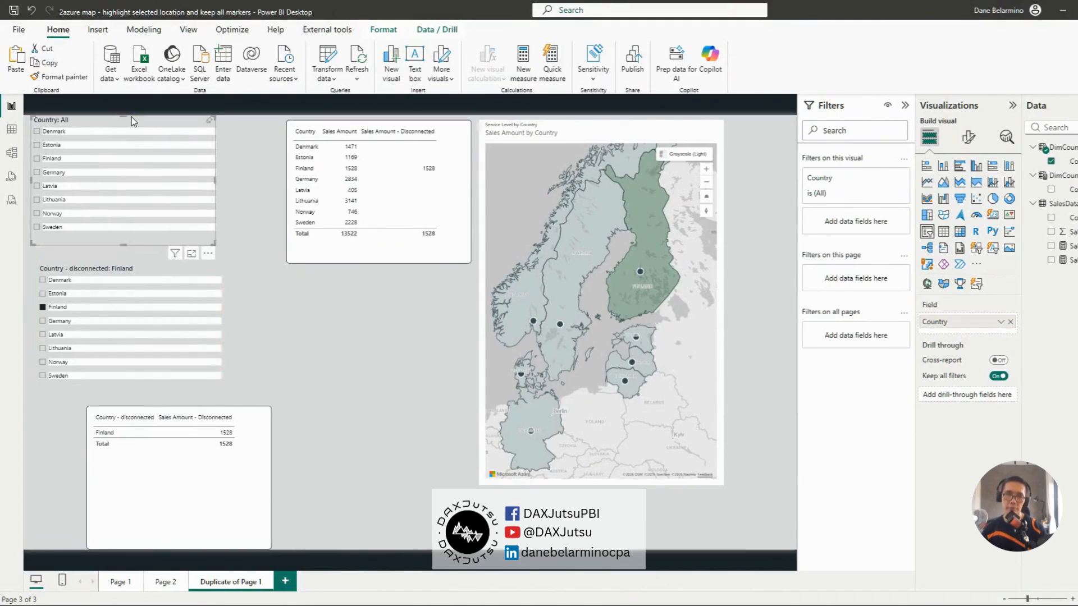
Duplicate the current report page and delete the disconnected slicer and its table from the copy.
{"action": "right_click", "coordinate": [240, 584]}
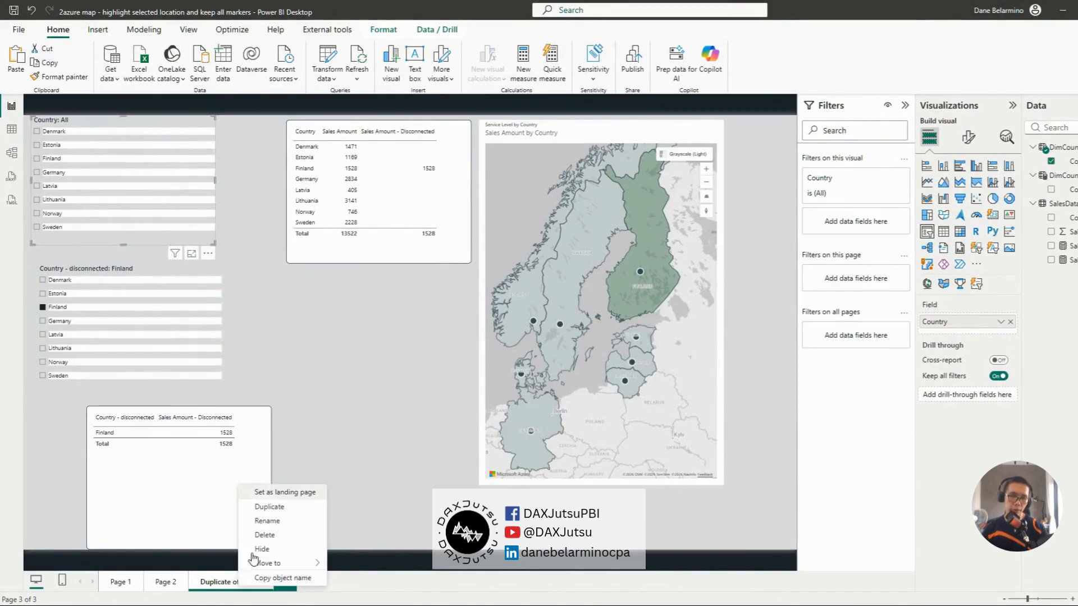
{"action": "left_click", "coordinate": [267, 507]}
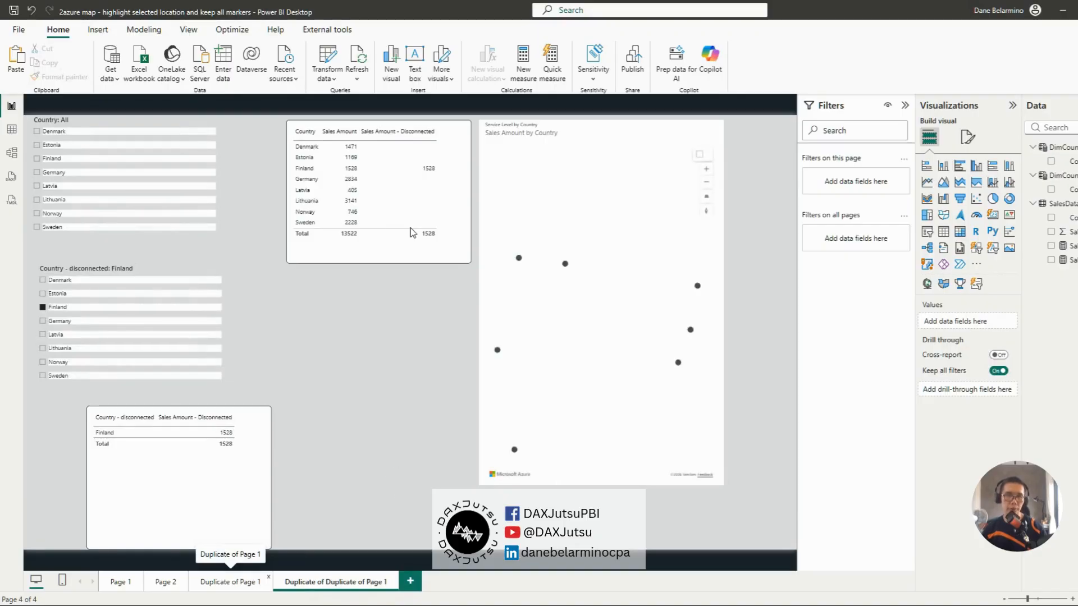
{"action": "left_click", "coordinate": [230, 459]}
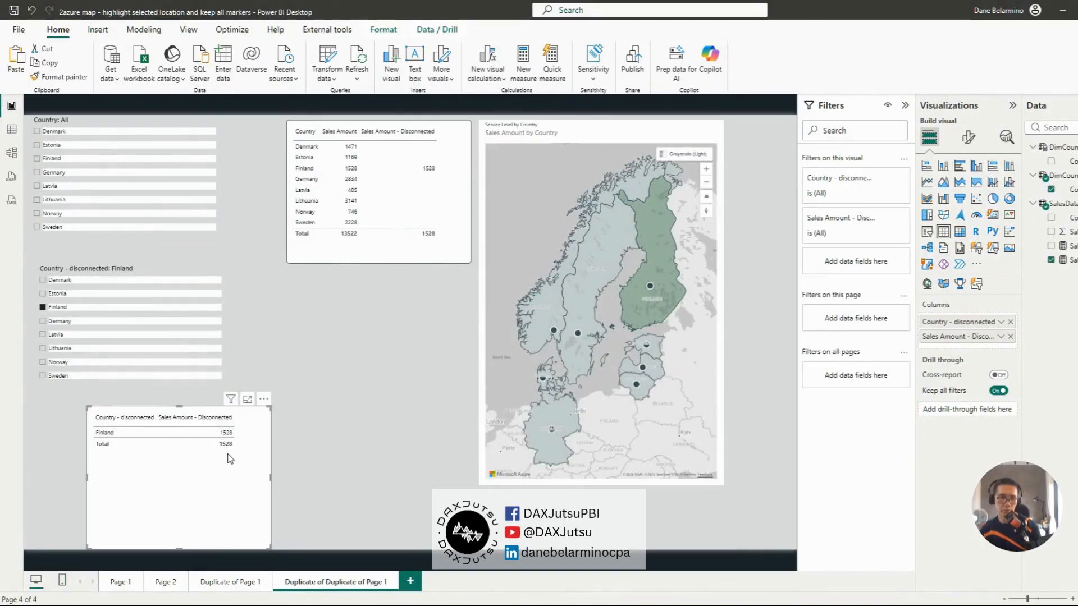
{"action": "key", "text": "Delete"}
{"action": "left_click", "coordinate": [177, 285]}
{"action": "key", "text": "Delete"}
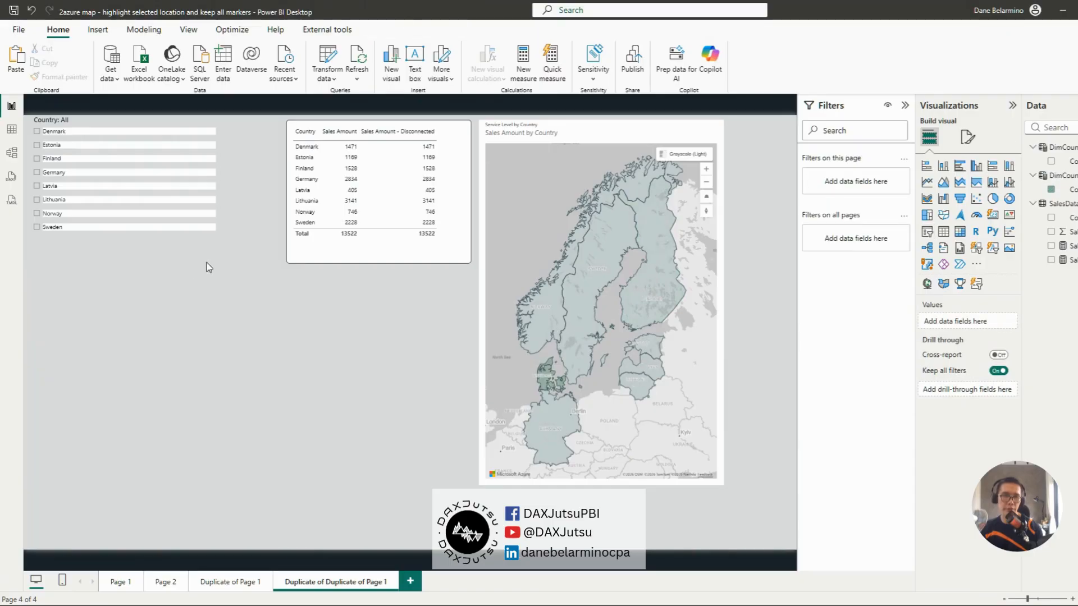
Open the formula of the DimCountry table behind the Country slicer and copy all of it.
{"action": "left_click", "coordinate": [160, 117]}
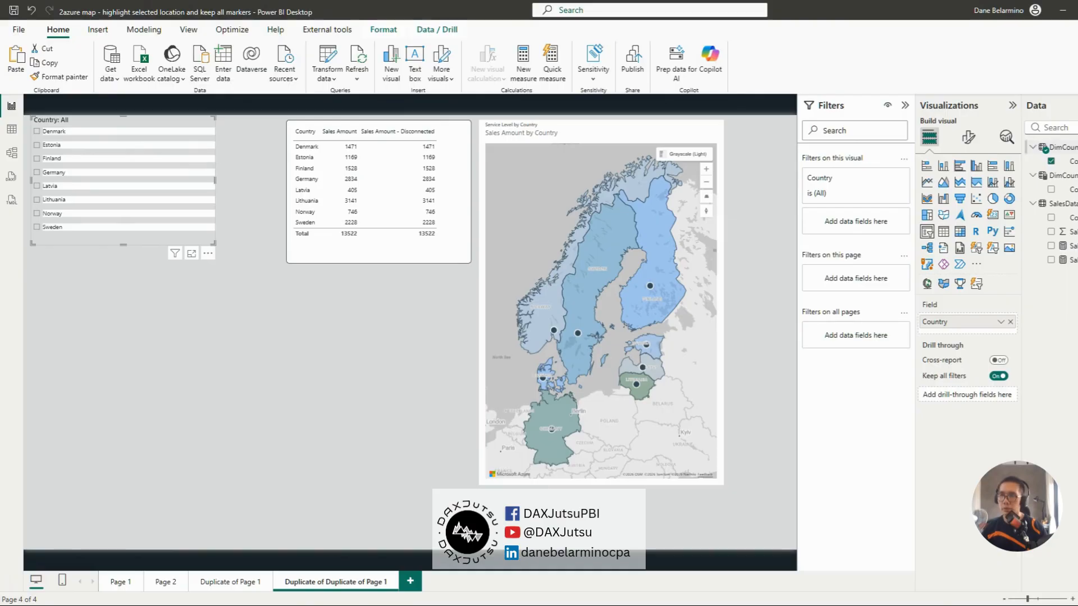
{"action": "left_click", "coordinate": [1063, 147]}
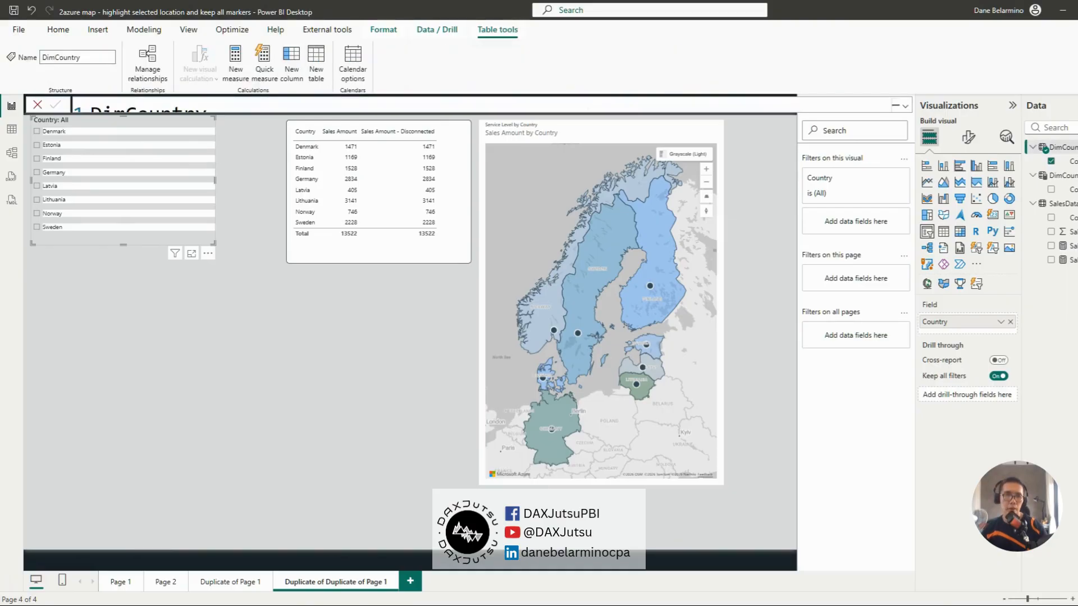
{"action": "left_click", "coordinate": [904, 106]}
{"action": "key", "text": "ctrl+a"}
{"action": "key", "text": "ctrl+c"}
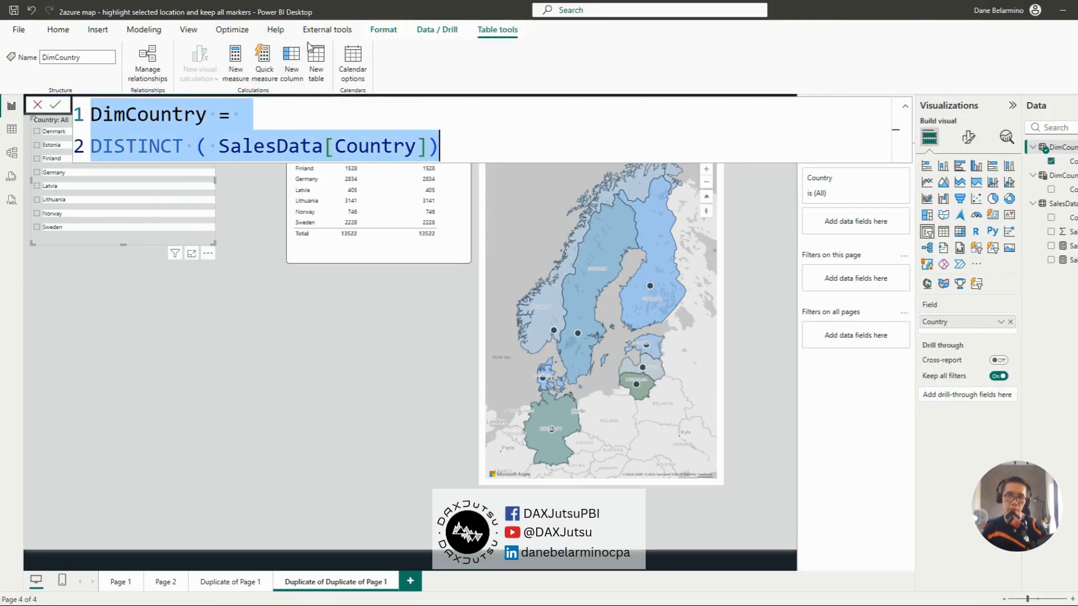
Create a calculated table DimCountry2 = DISTINCT ( SalesData[Country]) from the copied formula.
{"action": "left_click", "coordinate": [316, 70]}
{"action": "key", "text": "ctrl+v"}
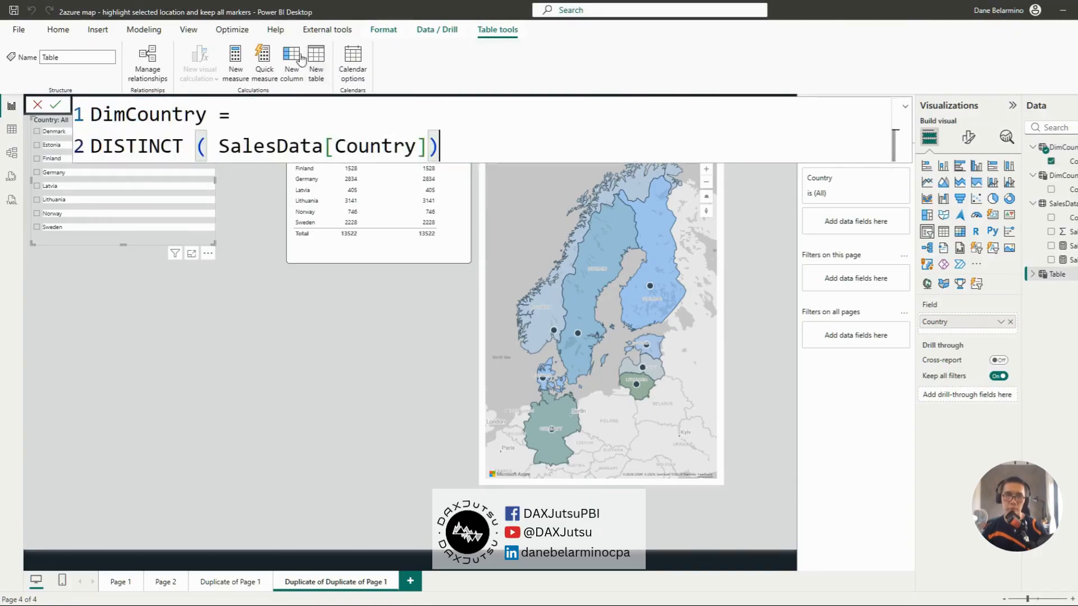
{"action": "double_click", "coordinate": [204, 118]}
{"action": "key", "text": "Right"}
{"action": "type", "text": "2"}
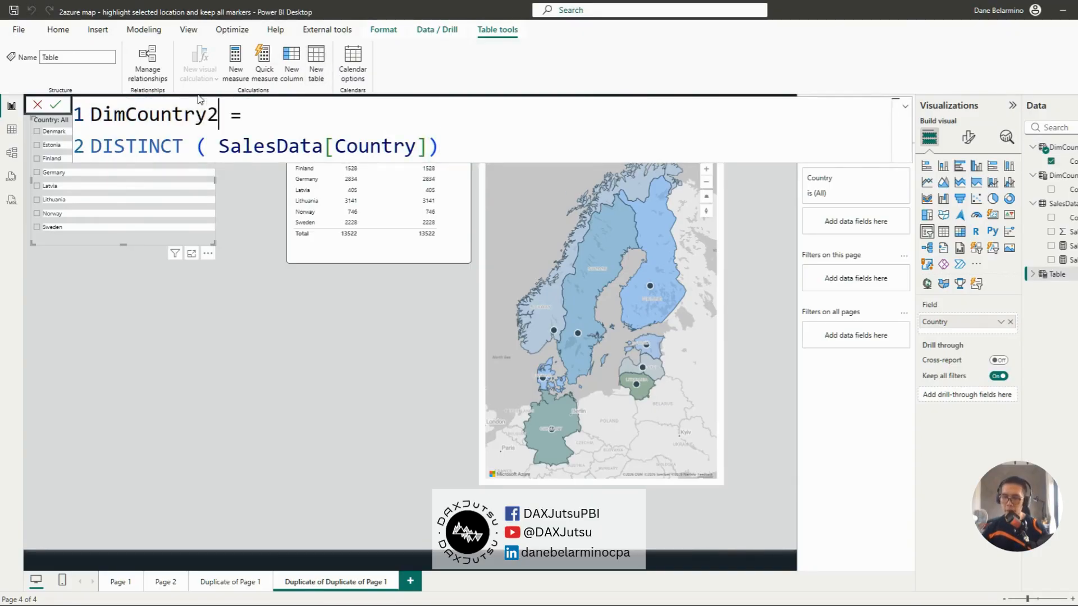
{"action": "key", "text": "Return"}
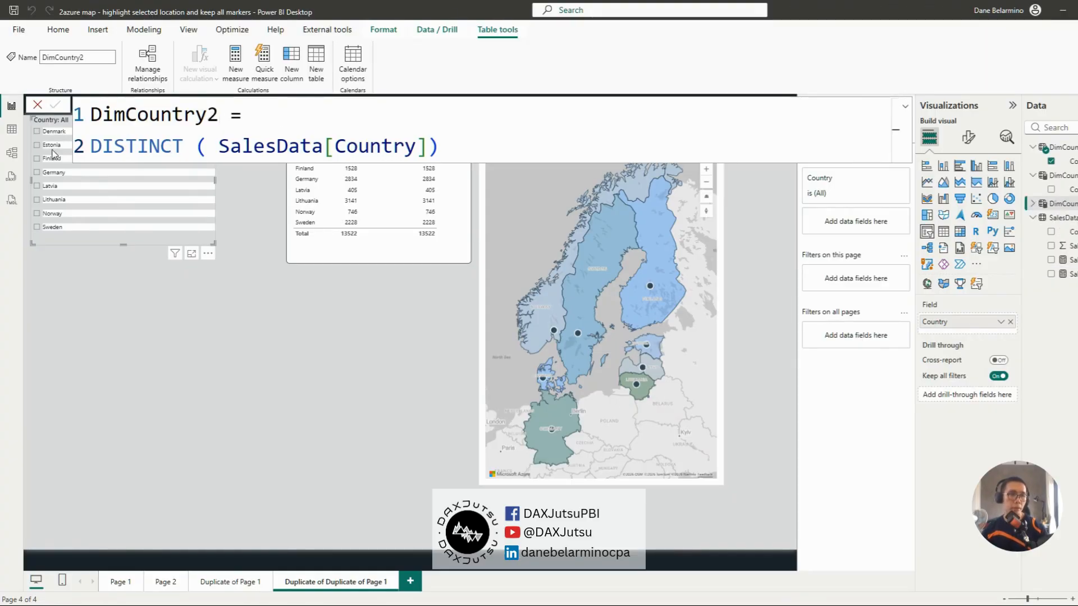
In the model diagram, move DimCountry2 clear of SalesData and relate its Country column to SalesData's Country.
{"action": "left_click", "coordinate": [12, 154]}
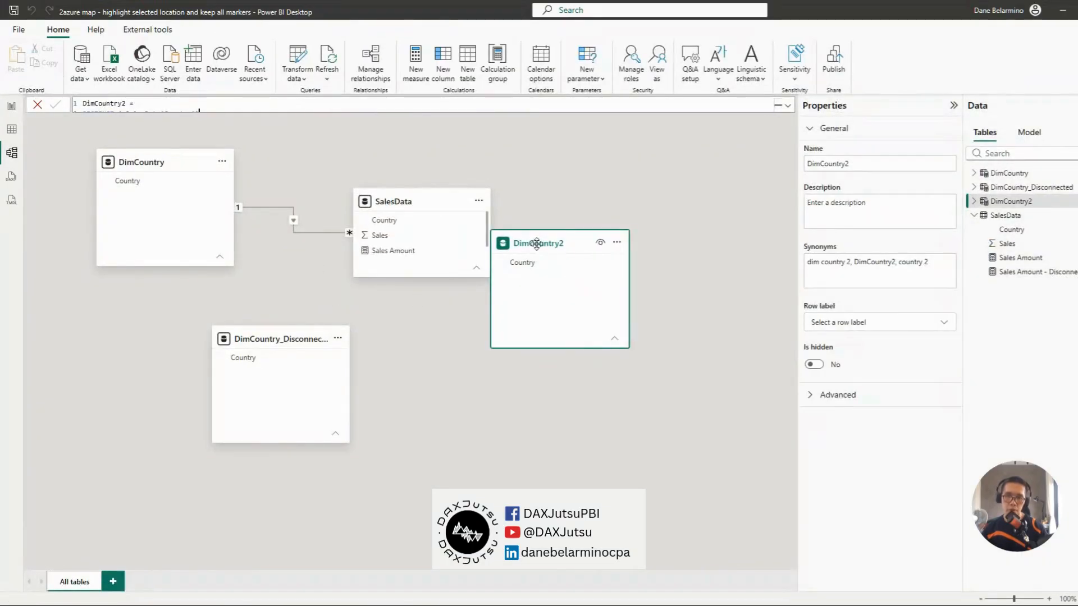
{"action": "left_click_drag", "start_coordinate": [536, 243], "coordinate": [555, 303]}
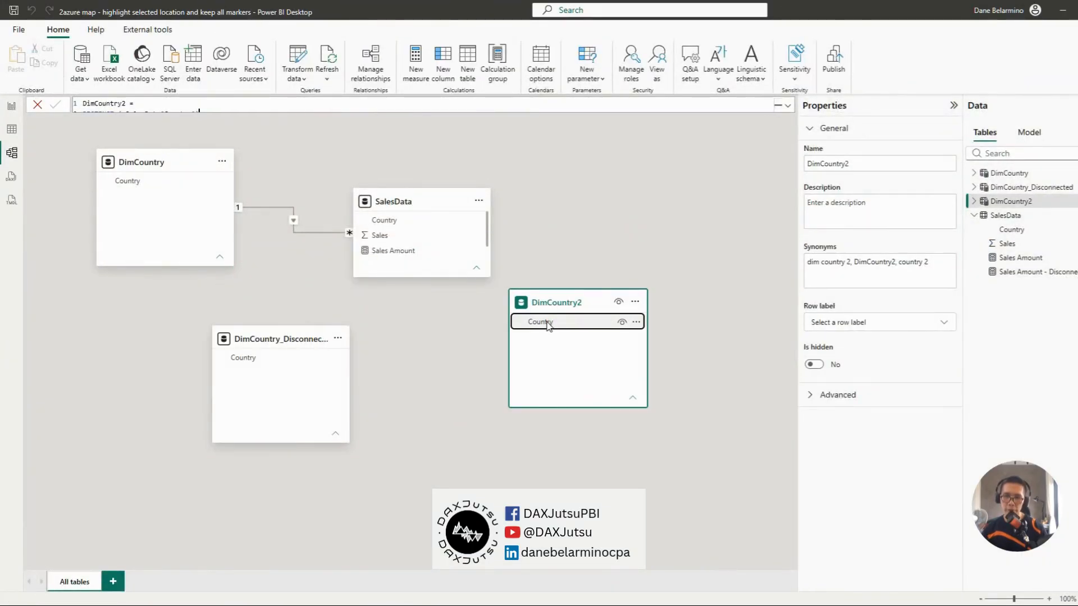
{"action": "left_click_drag", "start_coordinate": [452, 247], "coordinate": [438, 223]}
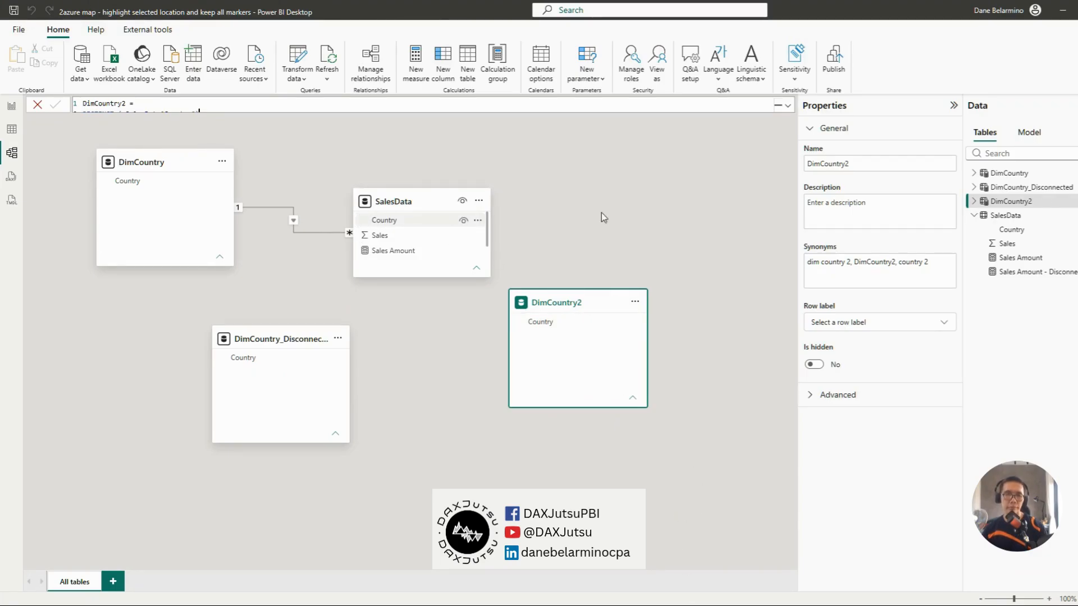
On the report page, place a copy of the Country slicer beneath the original and switch its field to Country2 from DimCountry2.
{"action": "left_click", "coordinate": [12, 107]}
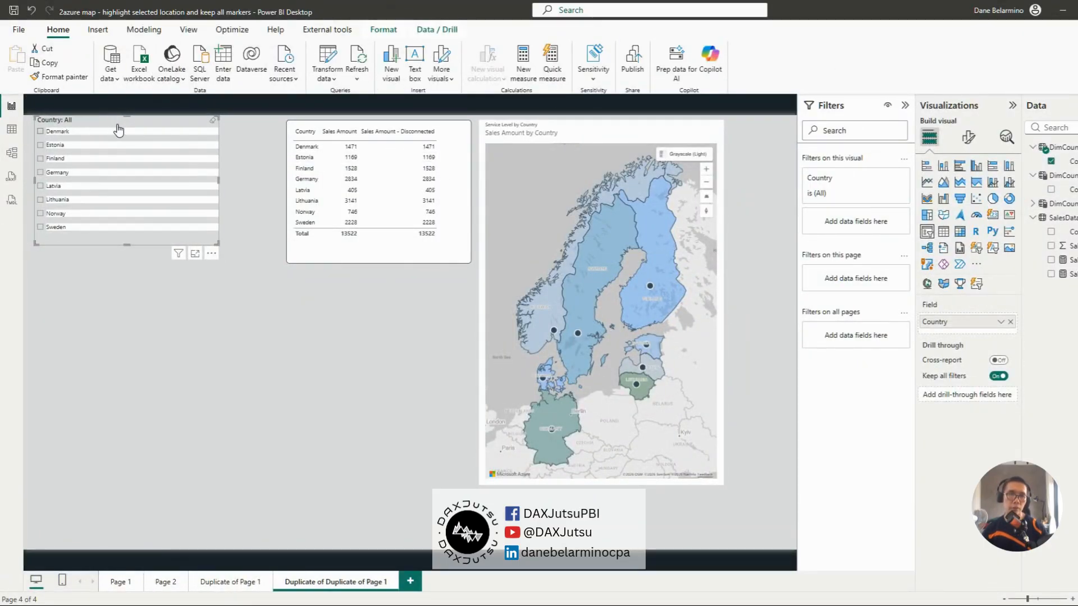
{"action": "left_click_drag", "start_coordinate": [119, 131], "coordinate": [111, 318]}
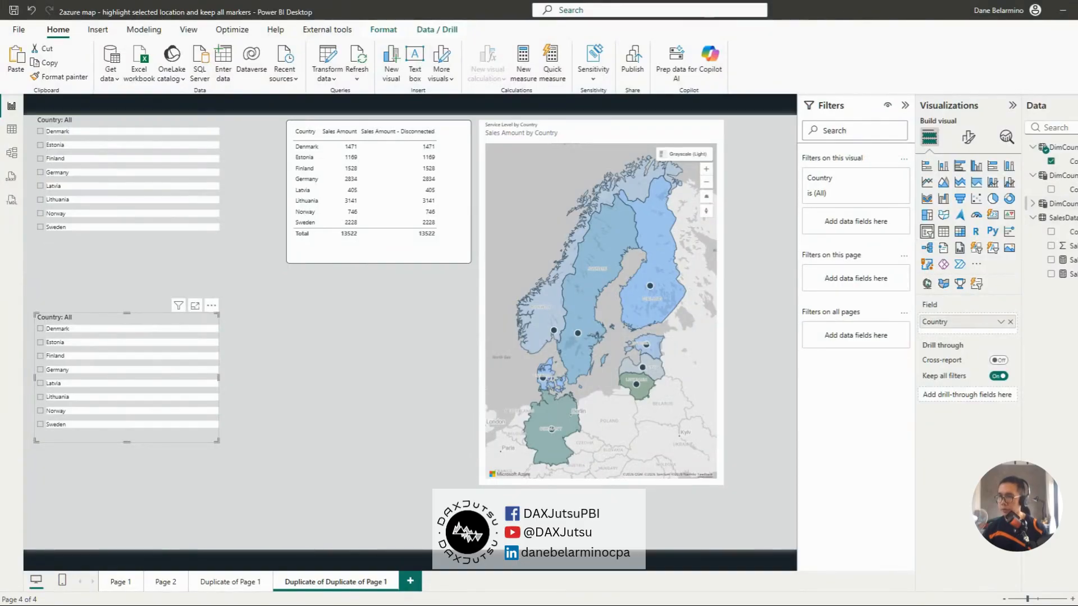
{"action": "left_click", "coordinate": [1036, 205]}
{"action": "left_click_drag", "start_coordinate": [1038, 217], "coordinate": [994, 322]}
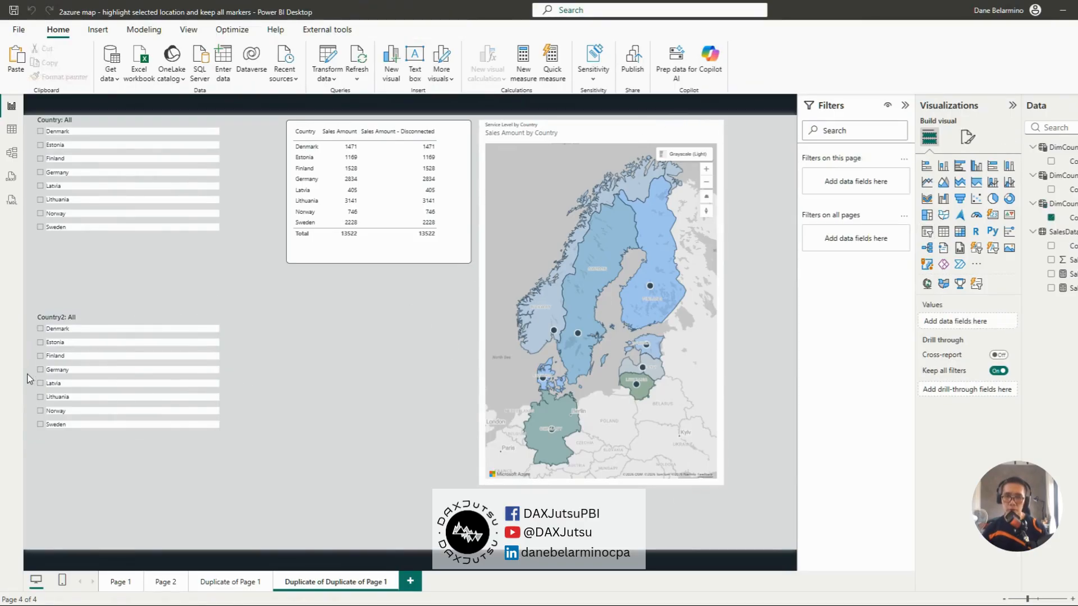
Select Germany in the Country2 slicer to test how it filters the table and map, and clear the selection.
{"action": "left_click", "coordinate": [54, 371]}
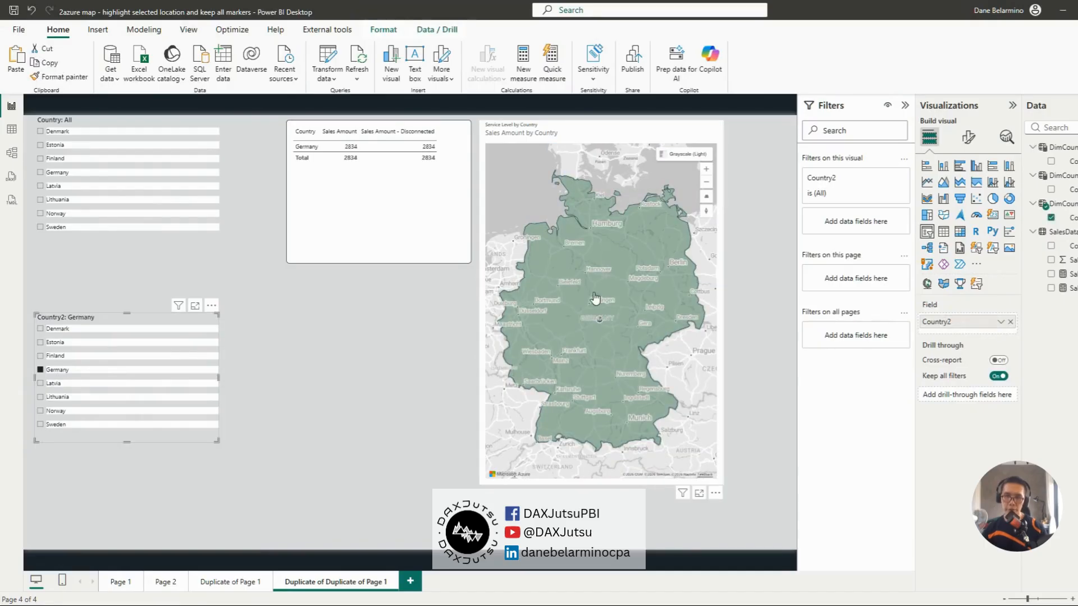
{"action": "mouse_move", "coordinate": [579, 275]}
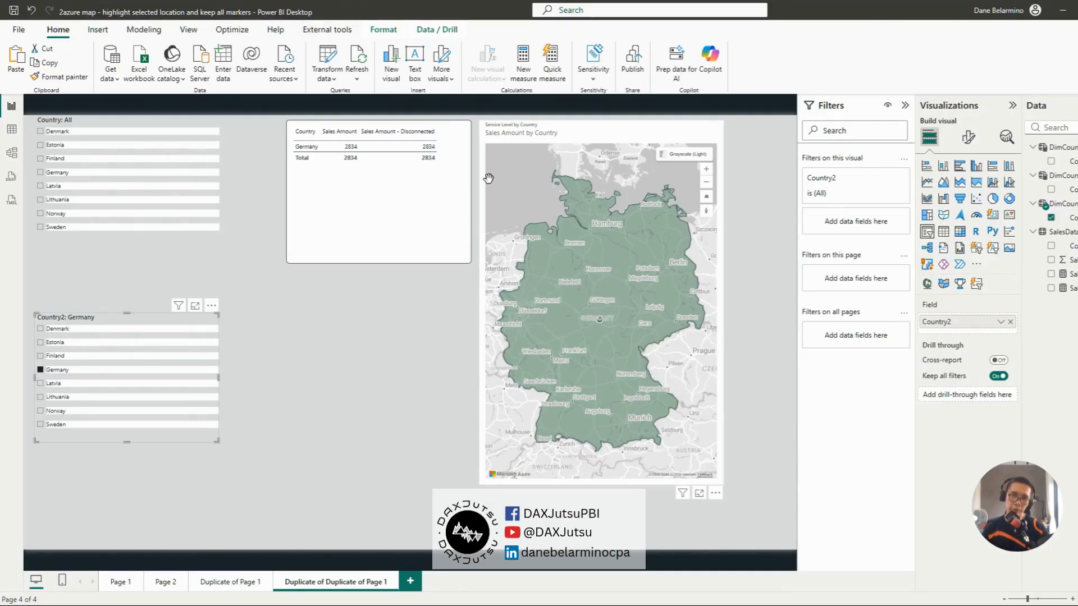
{"action": "left_click", "coordinate": [50, 370]}
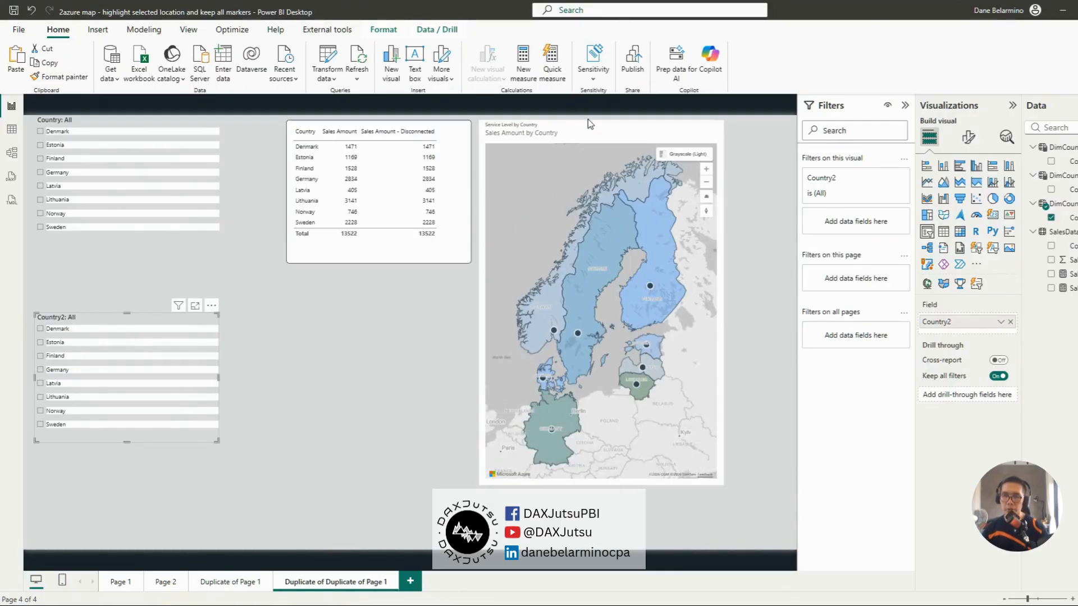
Shift the map farther from the table and replace its location field with the country column of DimCountry2.
{"action": "left_click_drag", "start_coordinate": [588, 119], "coordinate": [622, 116]}
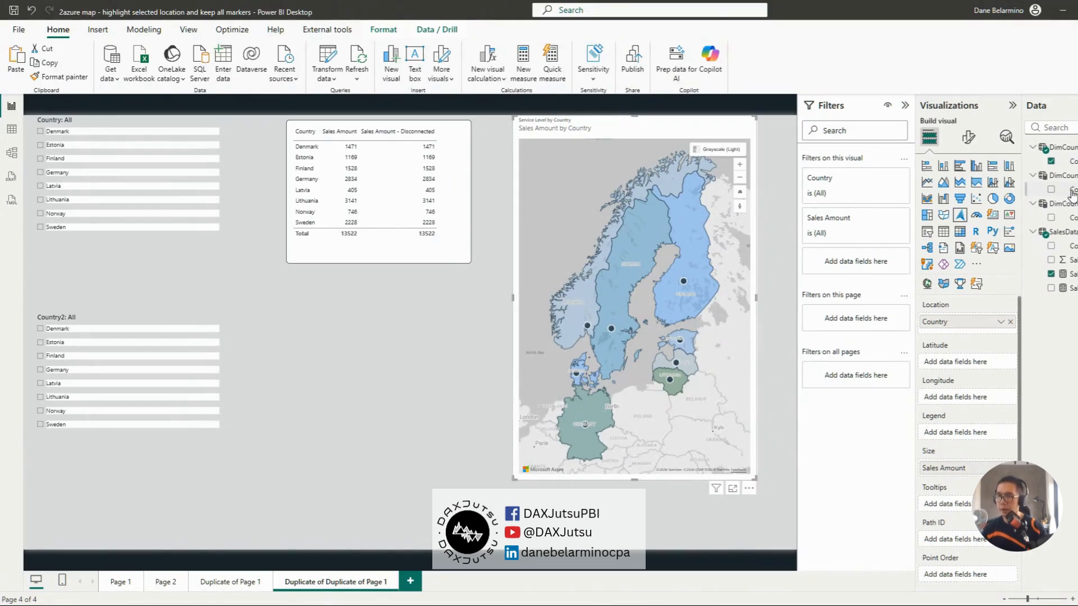
{"action": "left_click_drag", "start_coordinate": [1064, 222], "coordinate": [1001, 333]}
{"action": "left_click", "coordinate": [1009, 328]}
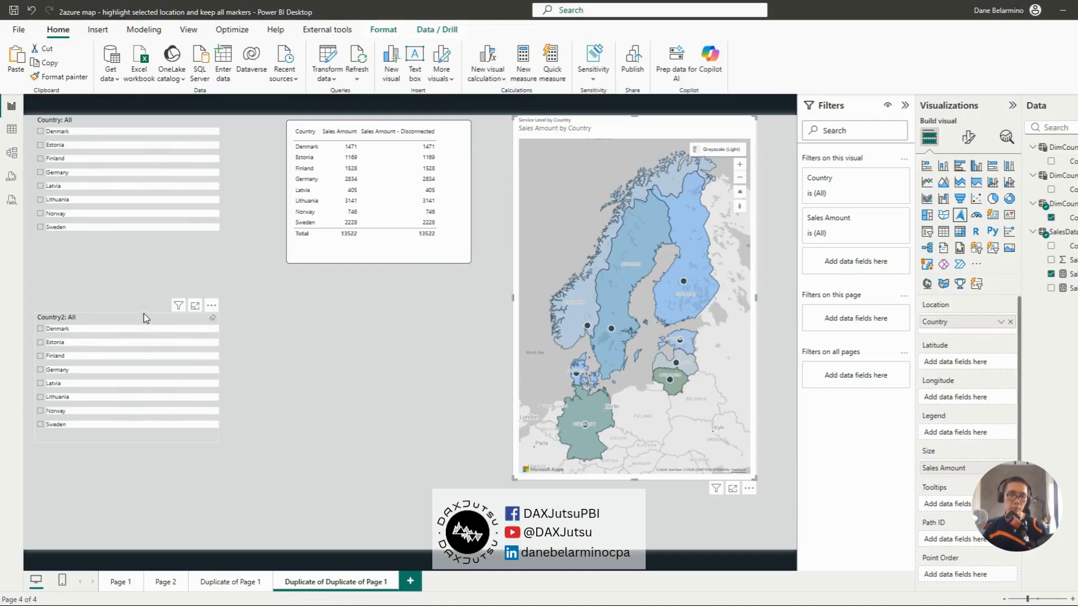
Nudge both slicers away from the page edge and test the Country slicer by selecting and clearing Finland.
{"action": "left_click_drag", "start_coordinate": [137, 319], "coordinate": [181, 332]}
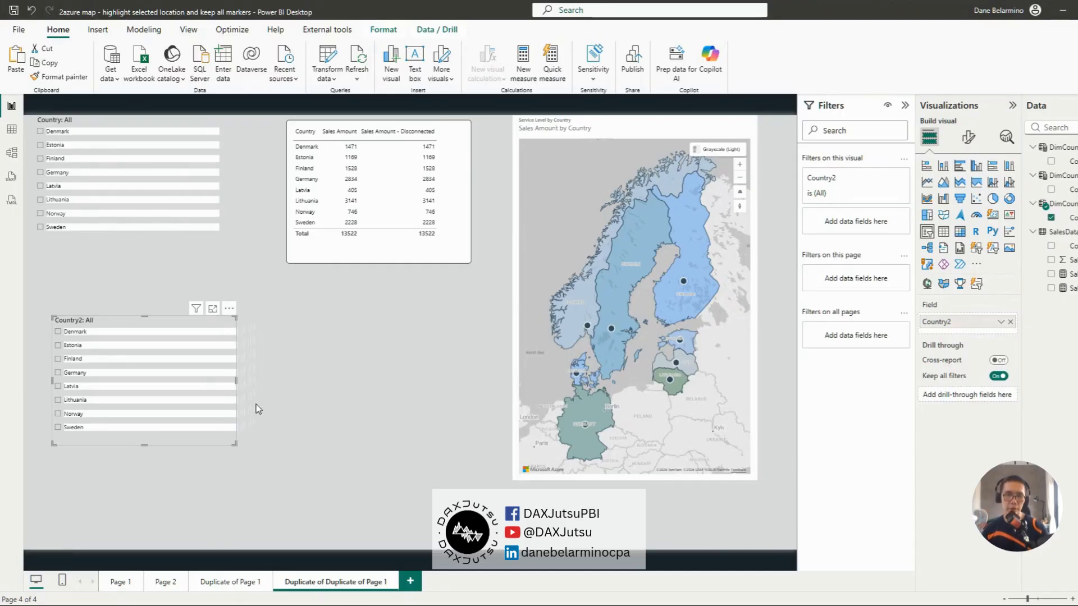
{"action": "left_click", "coordinate": [47, 159]}
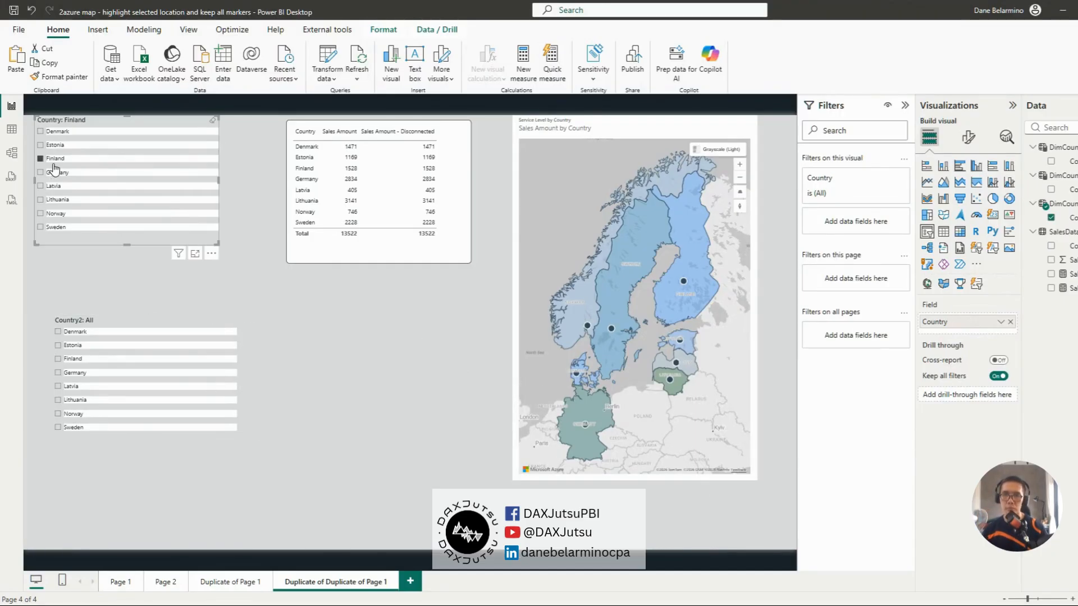
{"action": "left_click", "coordinate": [47, 158]}
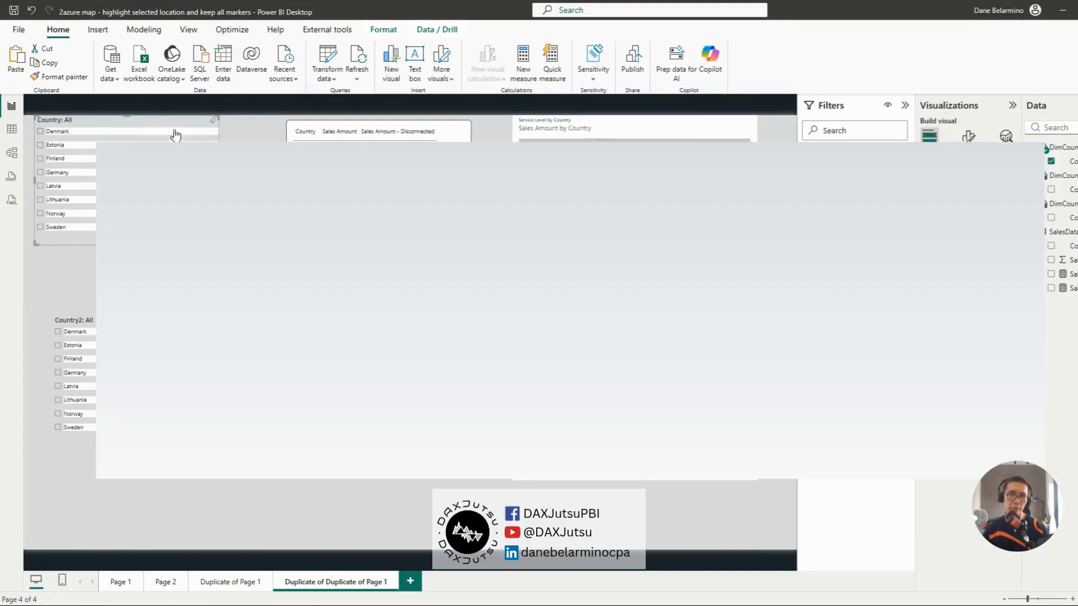
{"action": "left_click_drag", "start_coordinate": [174, 123], "coordinate": [181, 123]}
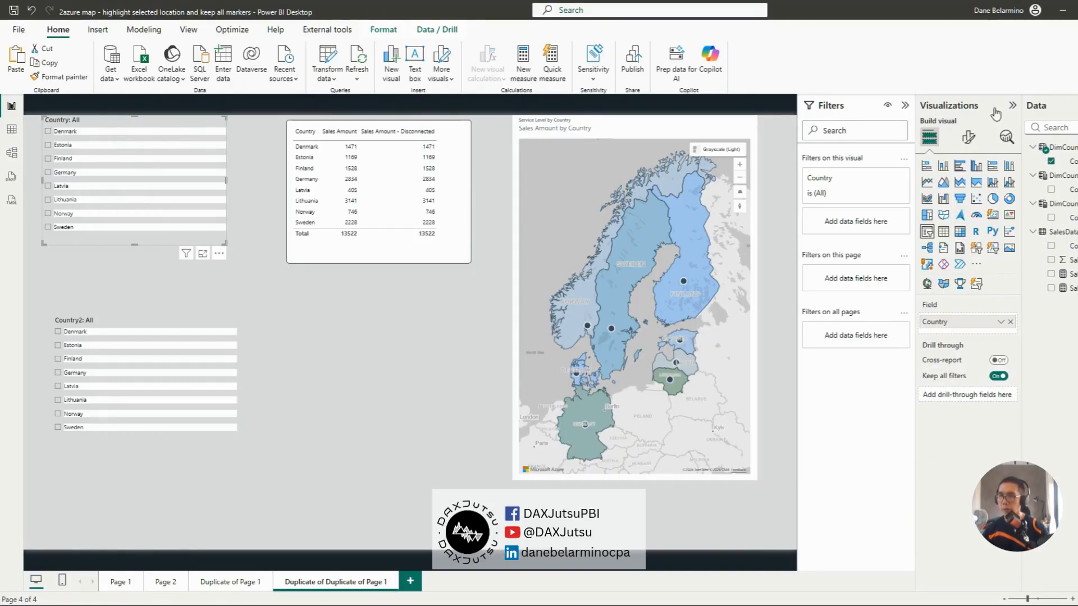
Copy the Sales Amount measure's formula and paste it into a new measure in SalesData.
{"action": "left_click", "coordinate": [968, 137]}
{"action": "left_click", "coordinate": [609, 133]}
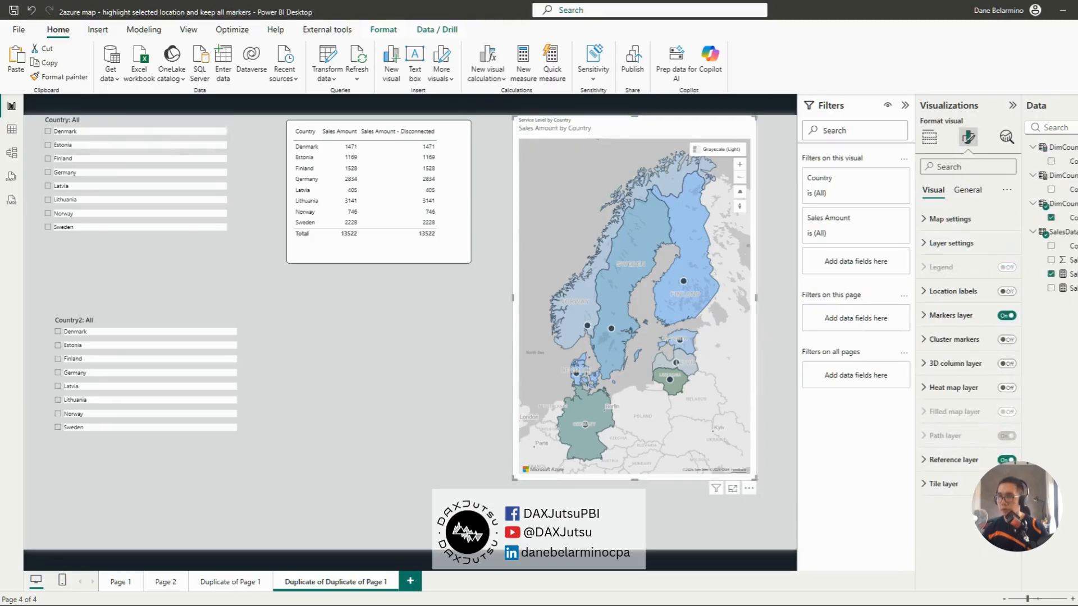
{"action": "left_click", "coordinate": [1070, 274]}
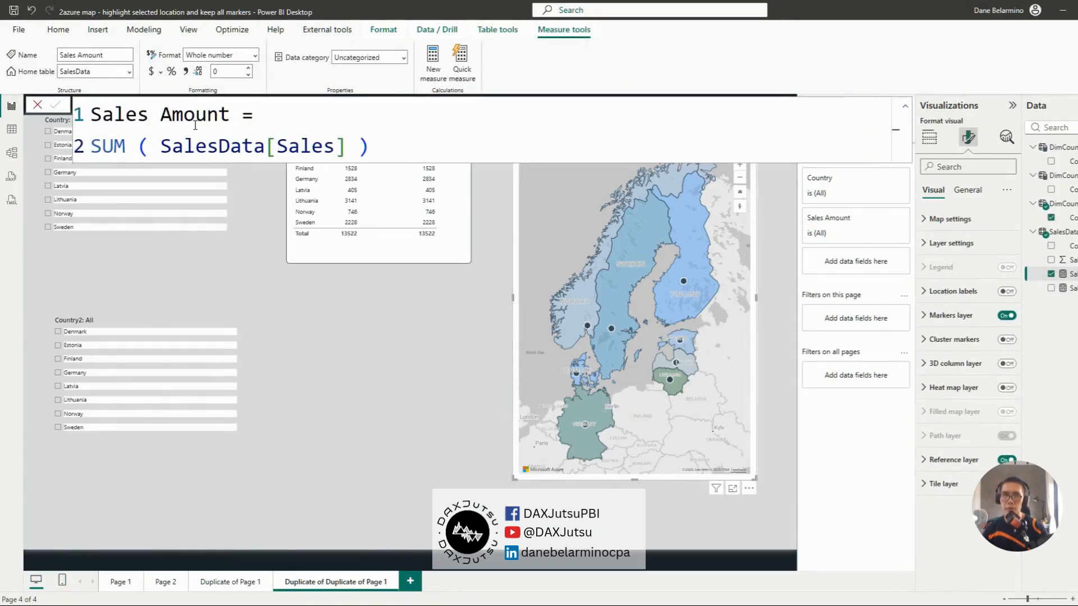
{"action": "key", "text": "ctrl+a"}
{"action": "key", "text": "ctrl+c"}
{"action": "right_click", "coordinate": [1070, 274]}
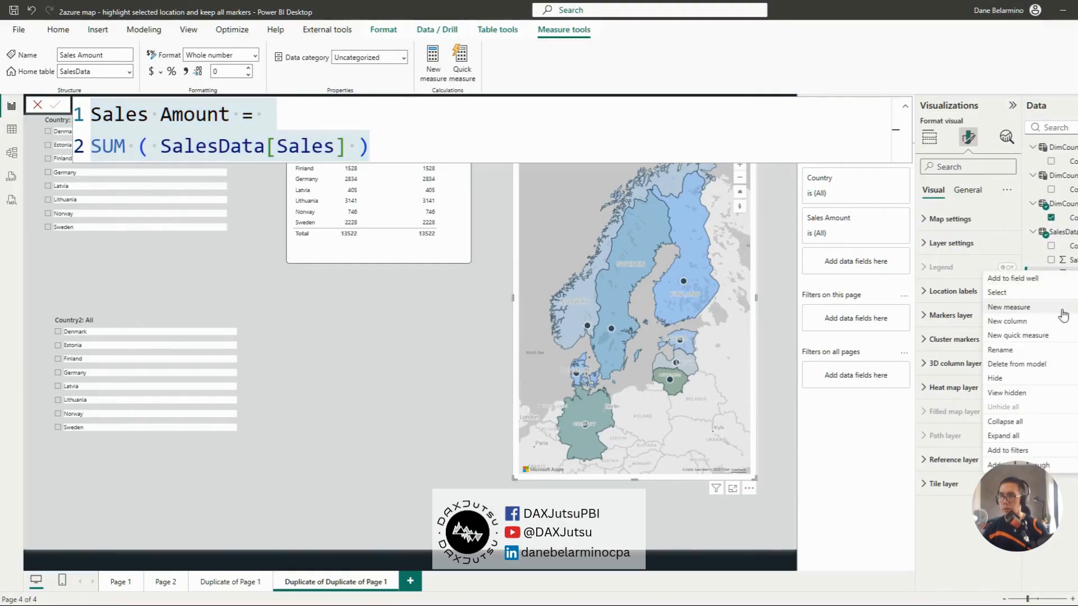
{"action": "left_click", "coordinate": [1011, 312]}
{"action": "key", "text": "ctrl+v"}
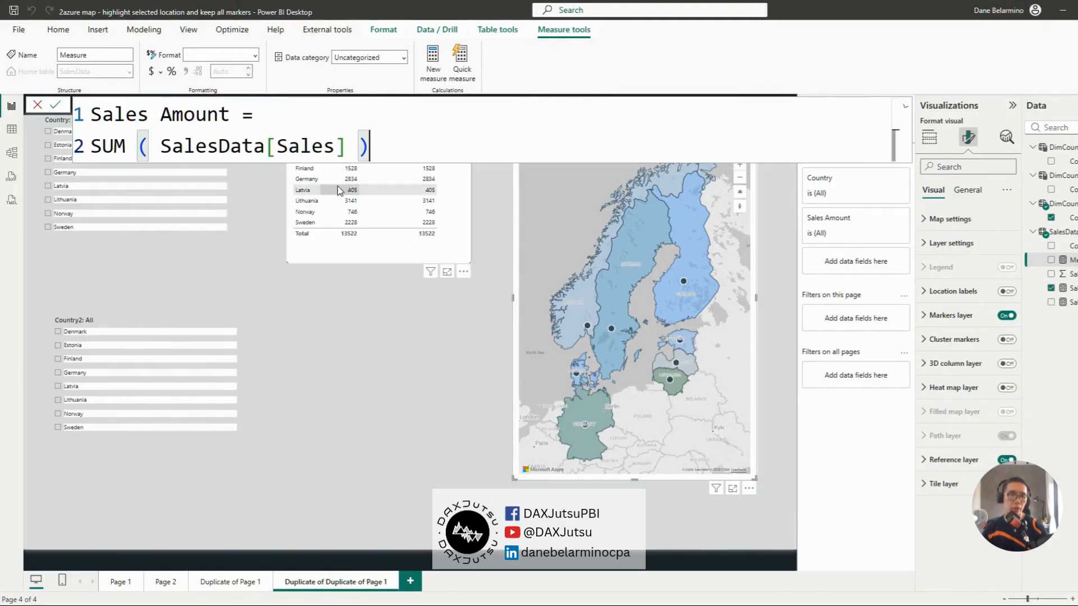
Name the new measure "Sales Amount REMOVEFILTERS from country" in its formula.
{"action": "left_click", "coordinate": [241, 118]}
{"action": "type", "text": "REMOVEFILTESR"}
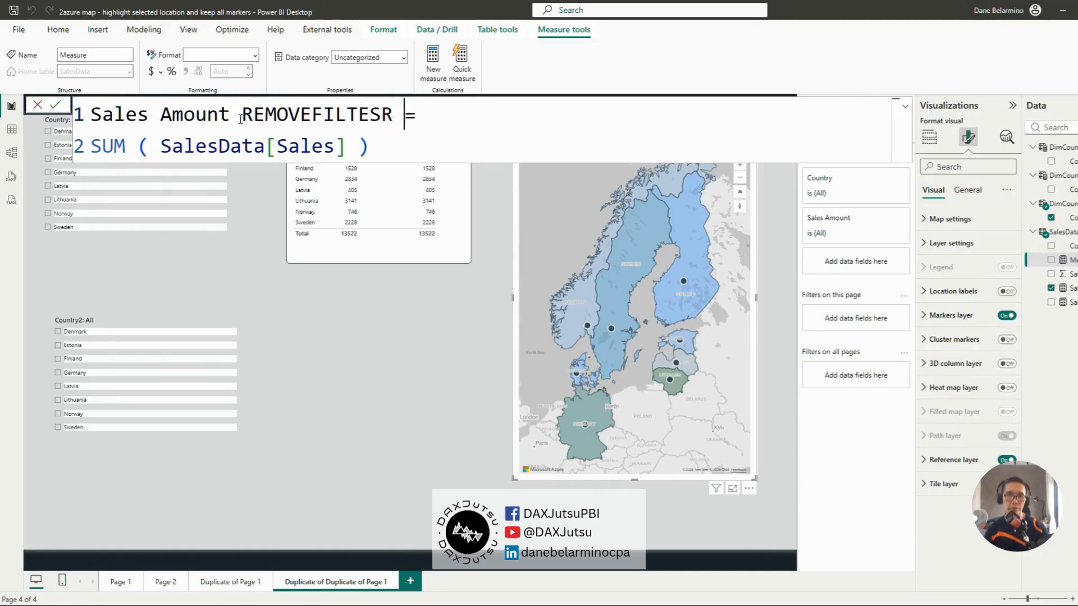
{"action": "key", "text": "BackSpace"}
{"action": "key", "text": "BackSpace"}
{"action": "key", "text": "BackSpace"}
{"action": "type", "text": "RS   "}
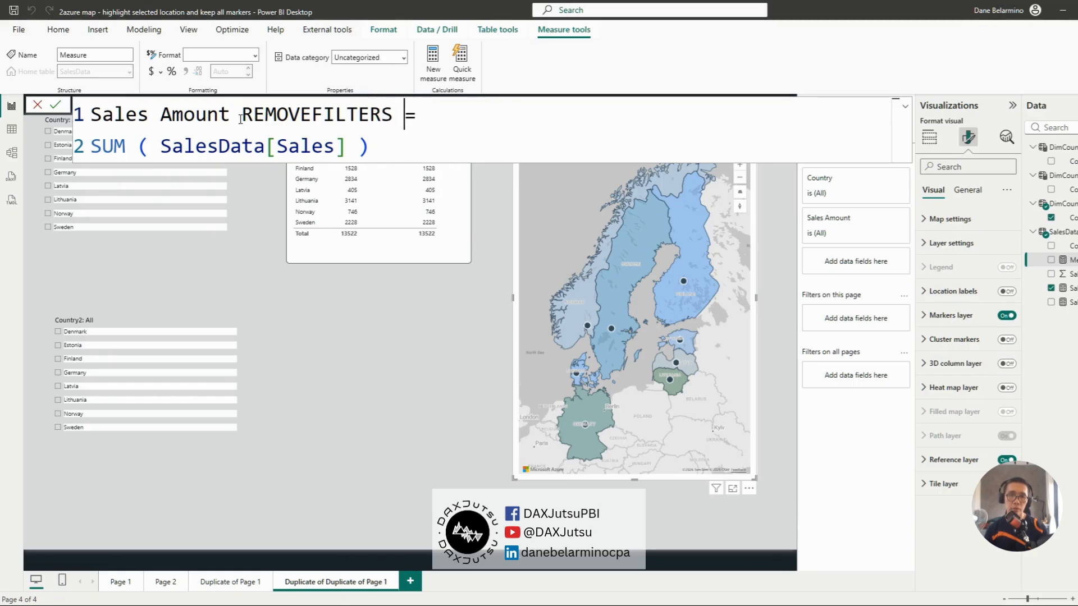
{"action": "type", "text": "from country"}
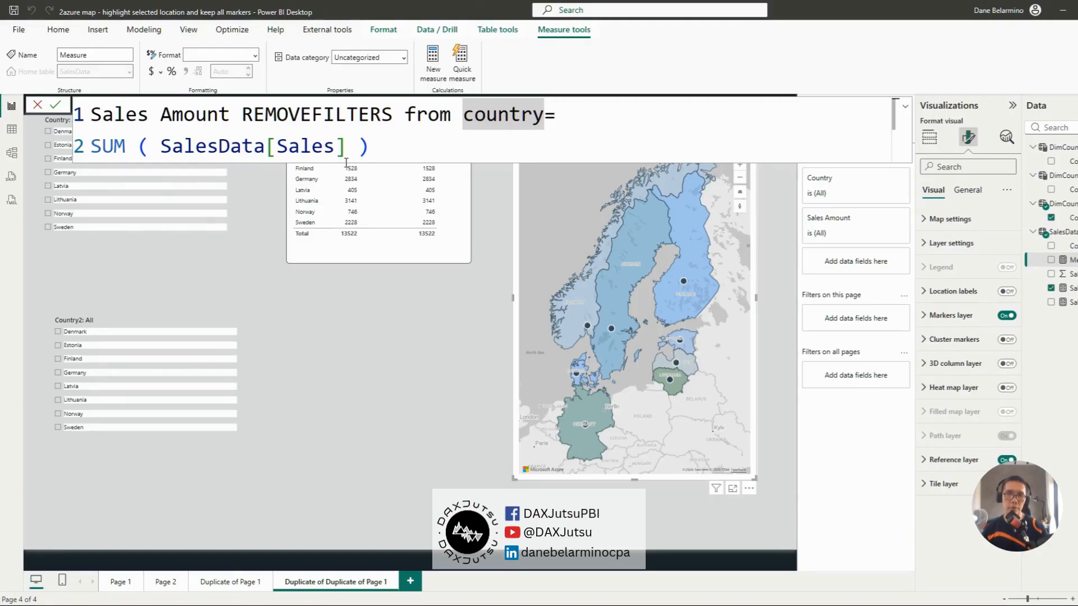
Replace the SUM expression of the new measure with a CALCULATE function.
{"action": "left_click", "coordinate": [375, 149]}
{"action": "key", "text": "shift+Home"}
{"action": "type", "text": "ca;ci;"}
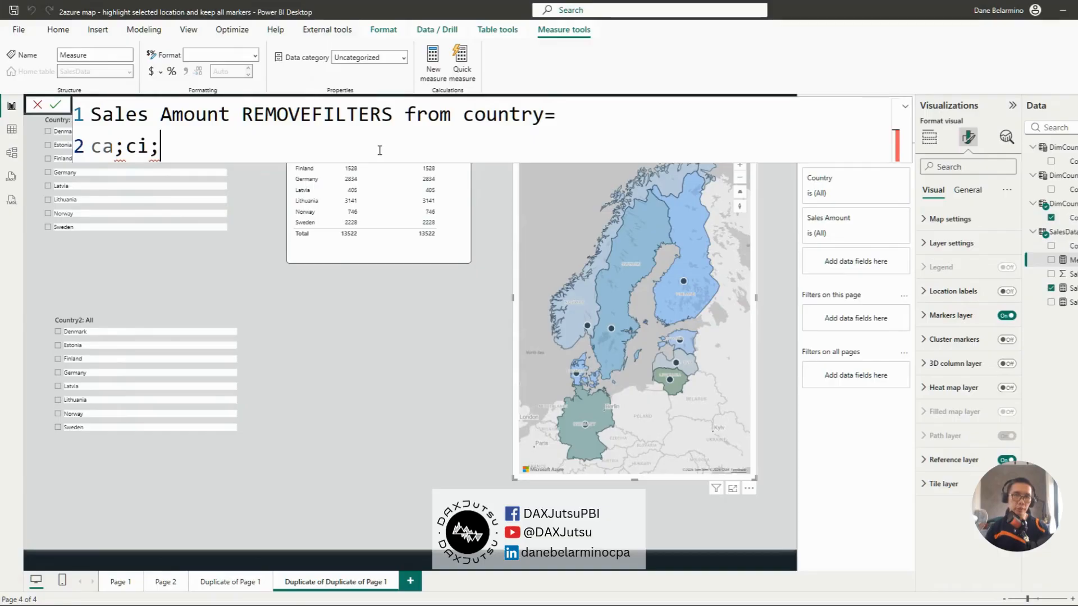
{"action": "key", "text": "BackSpace"}
{"action": "key", "text": "BackSpace"}
{"action": "key", "text": "BackSpace"}
{"action": "key", "text": "BackSpace"}
{"action": "key", "text": "Tab"}
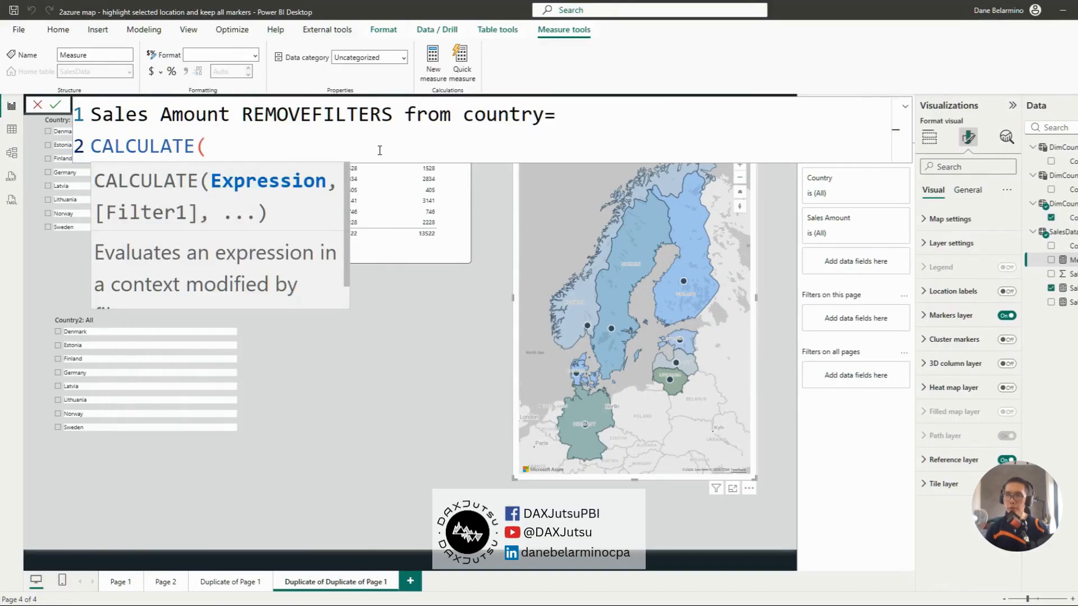
Enter the [Sales Amount] measure as the expression inside CALCULATE.
{"action": "type", "text": "sale"}
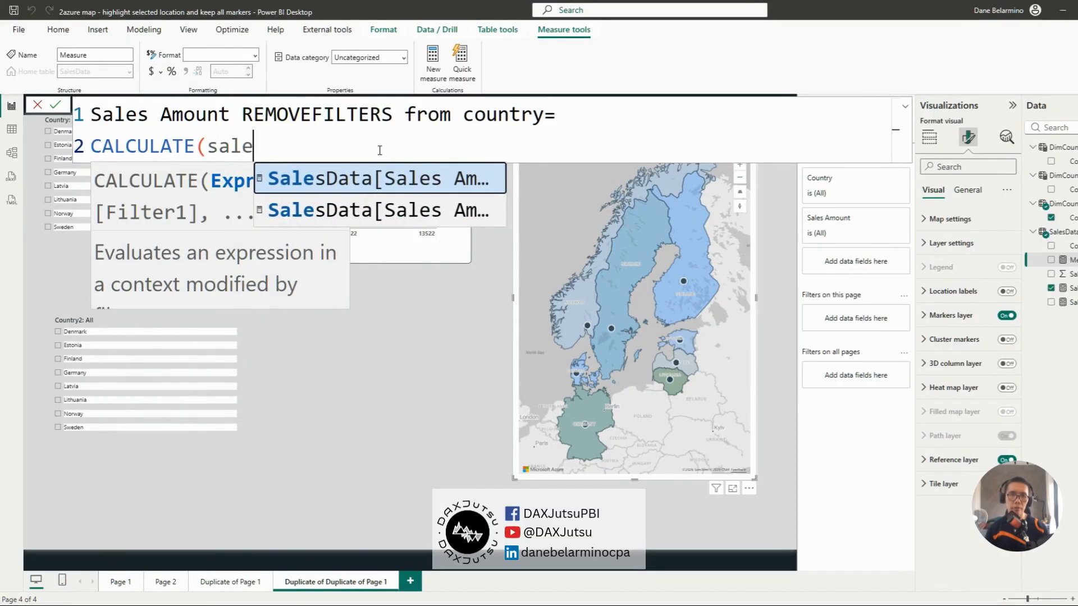
{"action": "key", "text": "BackSpace"}
{"action": "key", "text": "BackSpace"}
{"action": "key", "text": "BackSpace"}
{"action": "key", "text": "BackSpace"}
{"action": "type", "text": "[sales"}
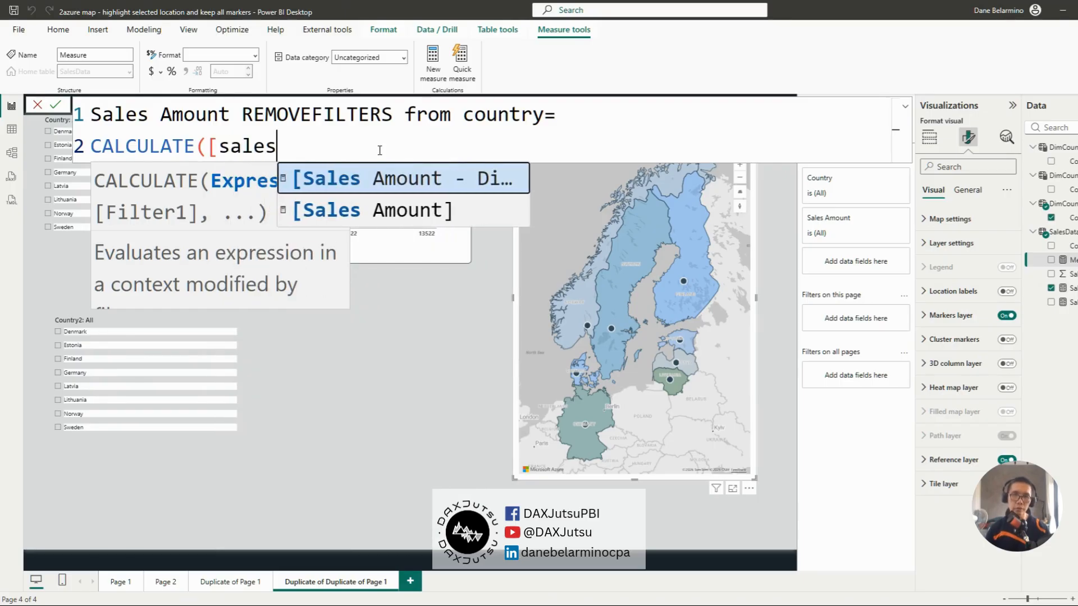
{"action": "key", "text": "Down"}
{"action": "key", "text": "Tab"}
Add a REMOVEFILTERS function as the filter argument after [Sales Amount] in the CALCULATE formula.
{"action": "type", "text": ", o"}
{"action": "key", "text": "BackSpace"}
{"action": "type", "text": "rem"}
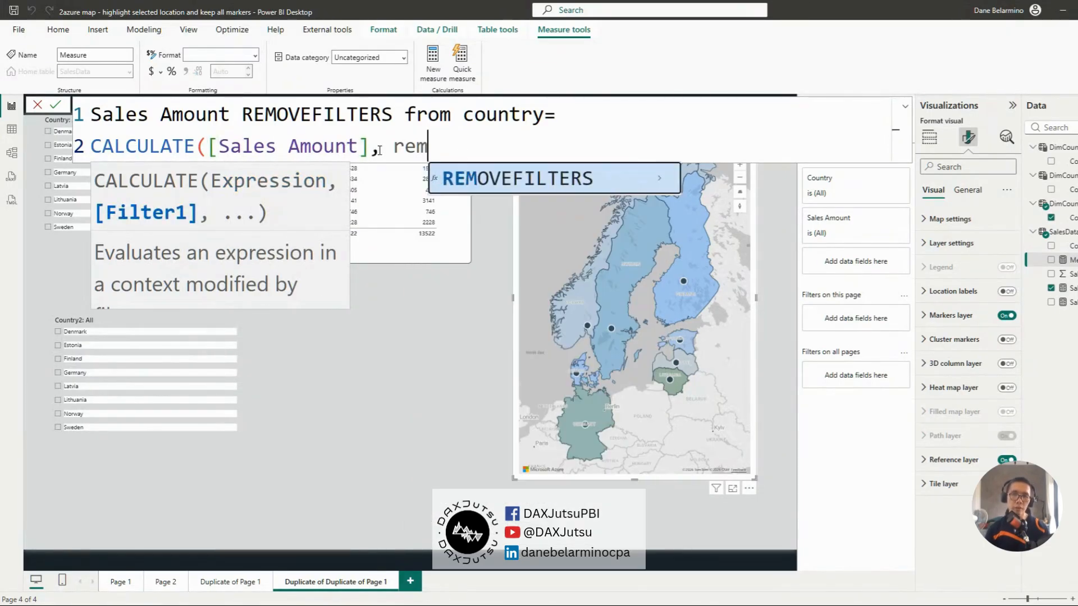
{"action": "type", "text": "ovefilter"}
{"action": "key", "text": "Tab"}
Pass the DimCountry table to REMOVEFILTERS, close the formula, commit the measure and collapse the formula editor.
{"action": "type", "text": "cou"}
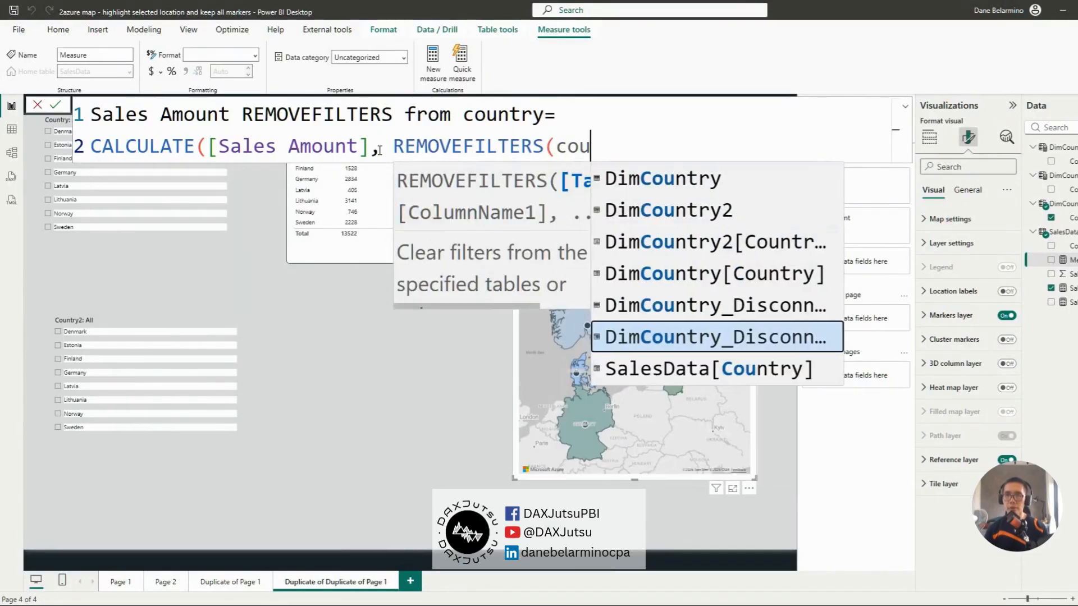
{"action": "type", "text": "ntry"}
{"action": "key", "text": "Up"}
{"action": "key", "text": "Up"}
{"action": "key", "text": "Up"}
{"action": "key", "text": "Up"}
{"action": "key", "text": "Up"}
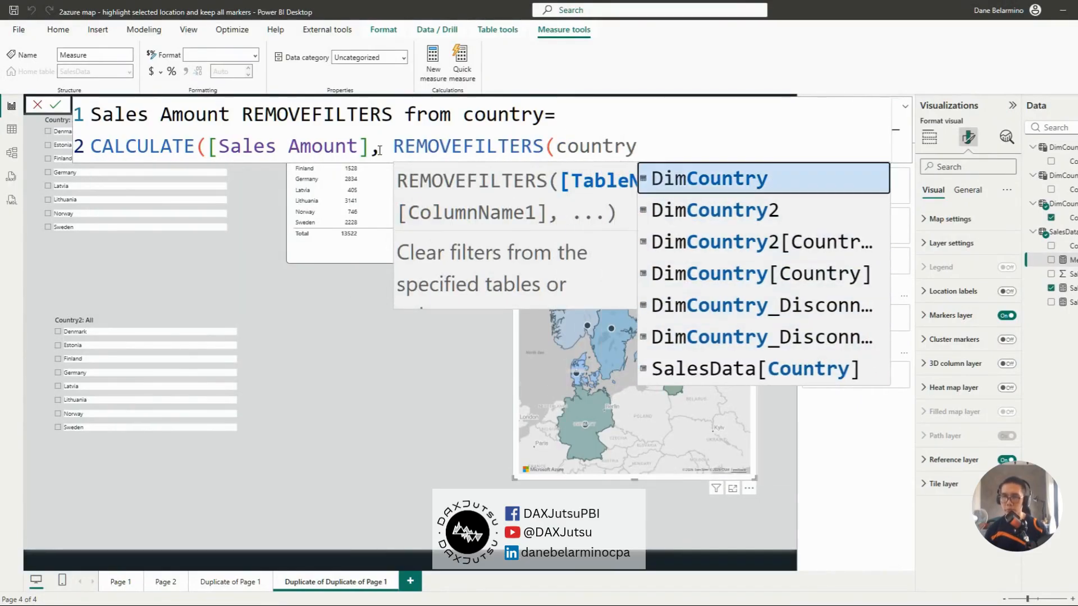
{"action": "key", "text": "Tab"}
{"action": "type", "text": "))"}
{"action": "key", "text": "Return"}
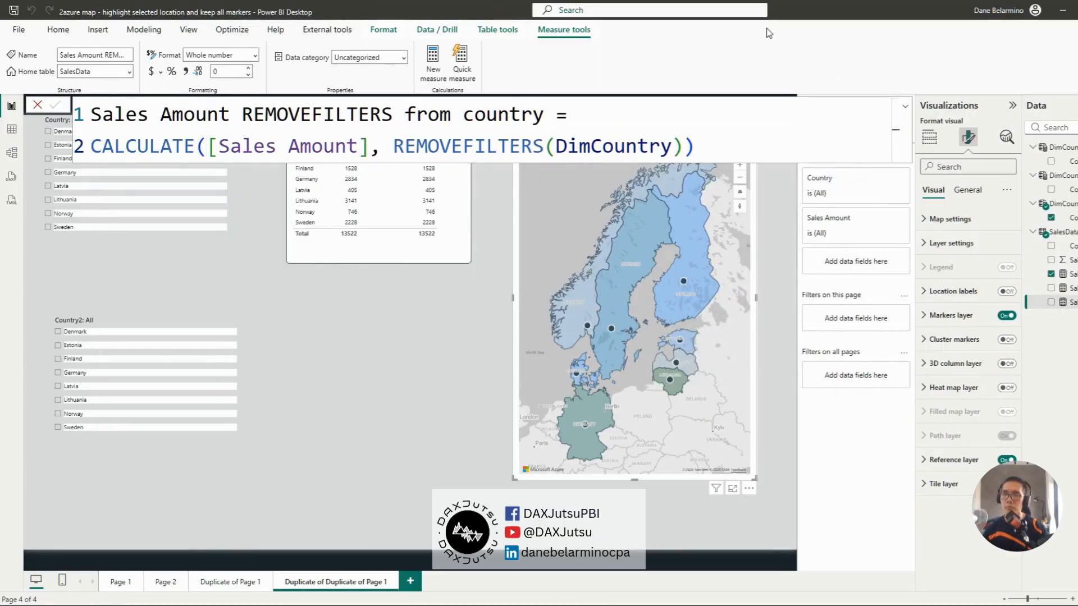
{"action": "left_click", "coordinate": [906, 110]}
{"action": "left_click", "coordinate": [907, 111]}
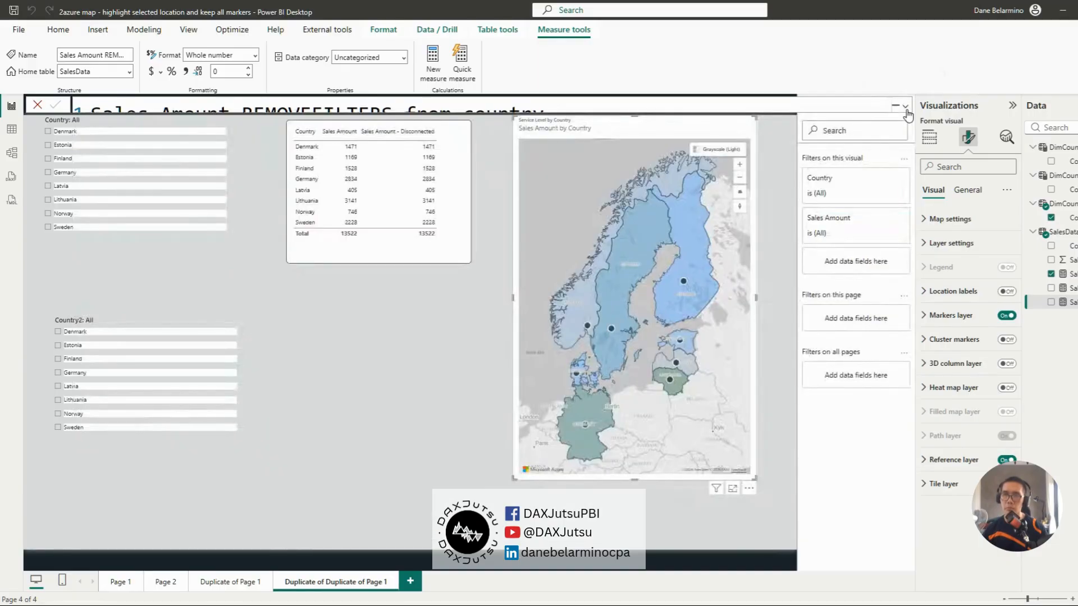
Move the map next to the table and replace its Size field with the Sales Amount REMOVEFILTERS from country measure.
{"action": "mouse_move", "coordinate": [612, 127]}
{"action": "left_mouse_down"}
{"action": "mouse_move", "coordinate": [643, 131]}
{"action": "mouse_move", "coordinate": [620, 126]}
{"action": "left_mouse_up"}
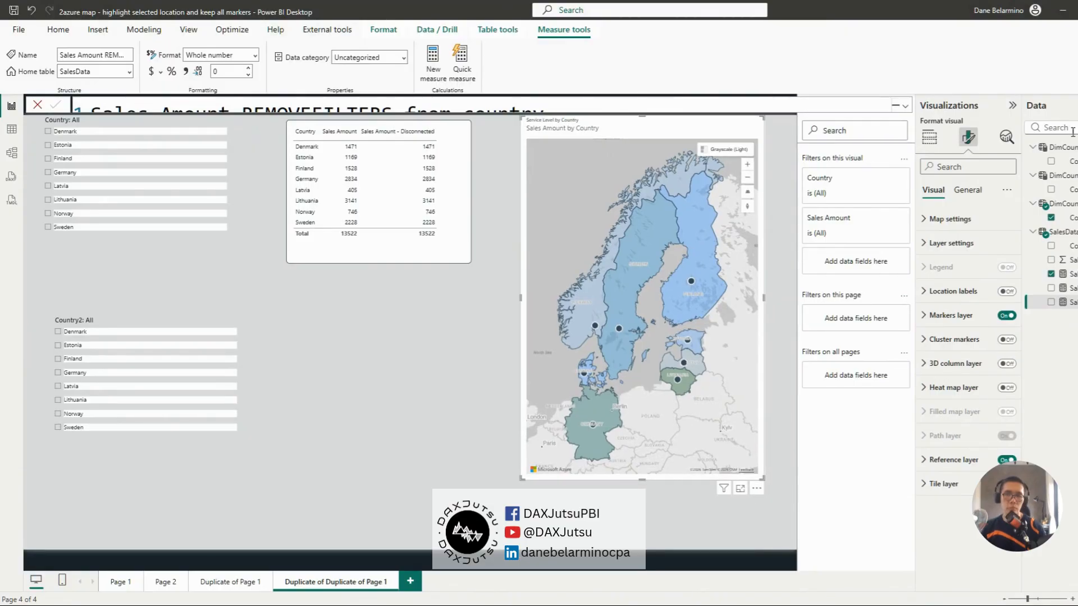
{"action": "left_click", "coordinate": [126, 393]}
{"action": "left_click", "coordinate": [126, 393]}
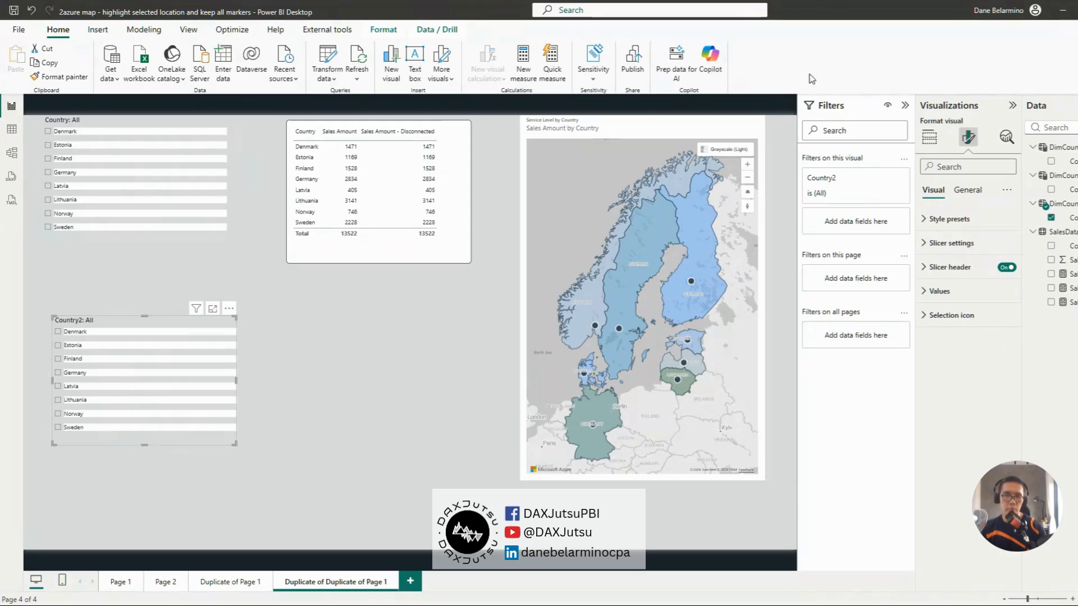
{"action": "left_click_drag", "start_coordinate": [709, 147], "coordinate": [639, 144]}
{"action": "left_click", "coordinate": [929, 137]}
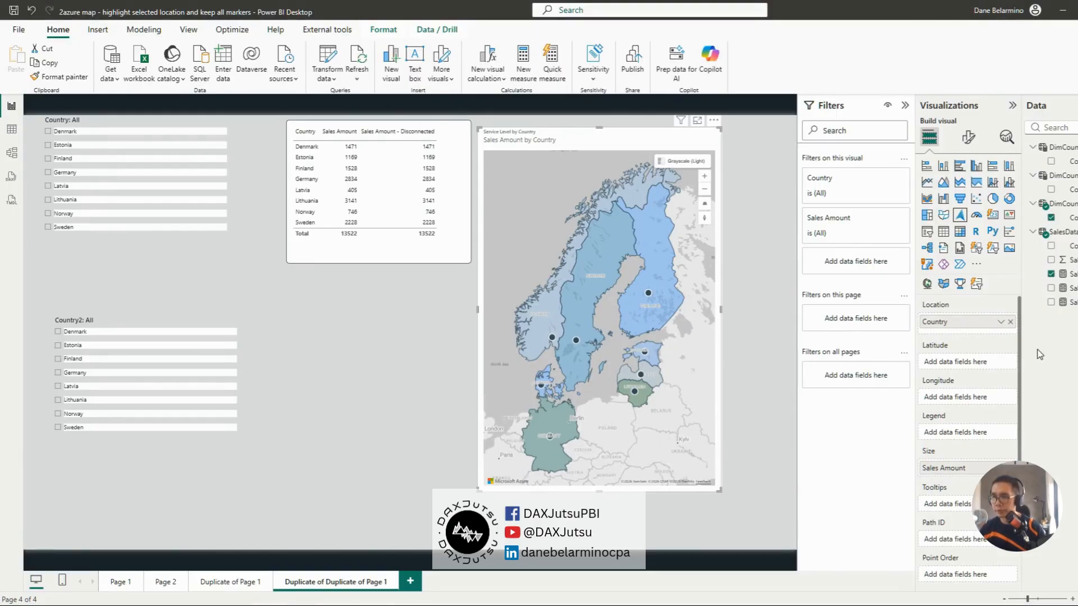
{"action": "left_click_drag", "start_coordinate": [1074, 308], "coordinate": [957, 468]}
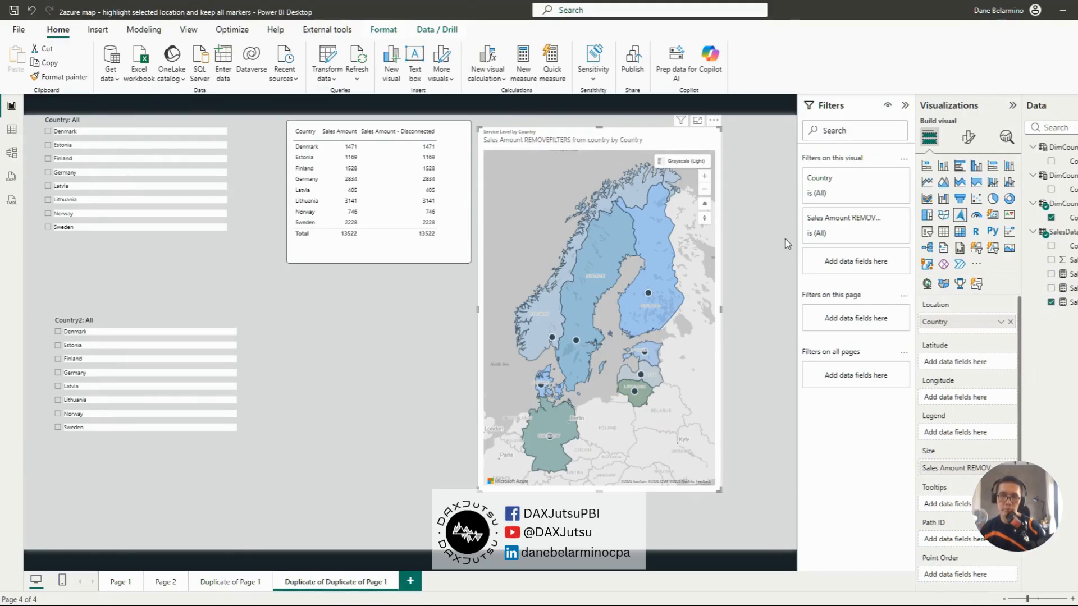
Filter the Country slicer to Estonia and inspect the map tooltips of the unselected countries.
{"action": "left_click", "coordinate": [160, 146]}
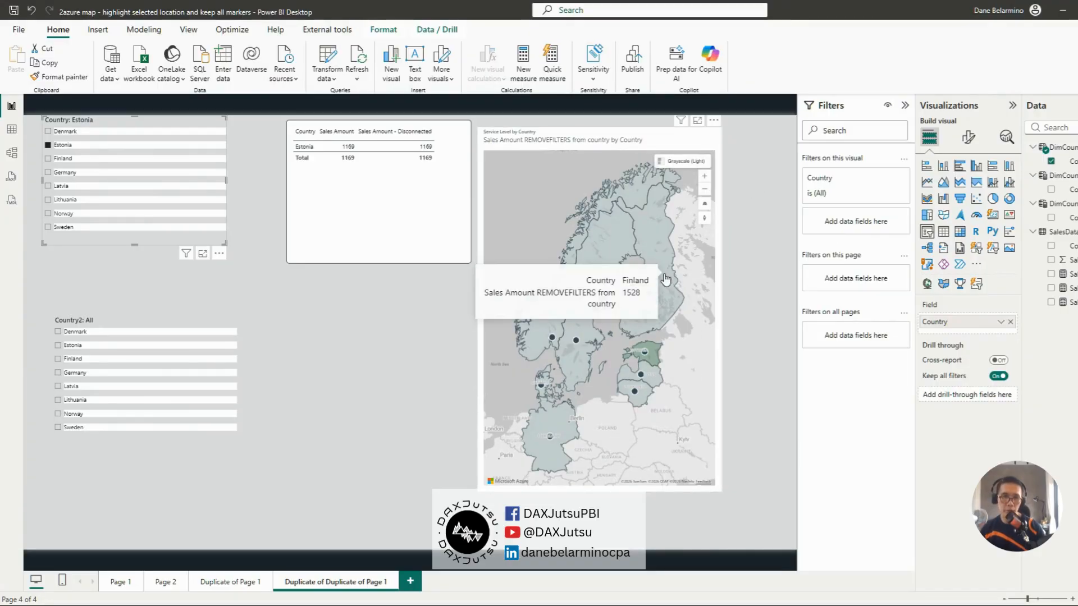
{"action": "mouse_move", "coordinate": [610, 260]}
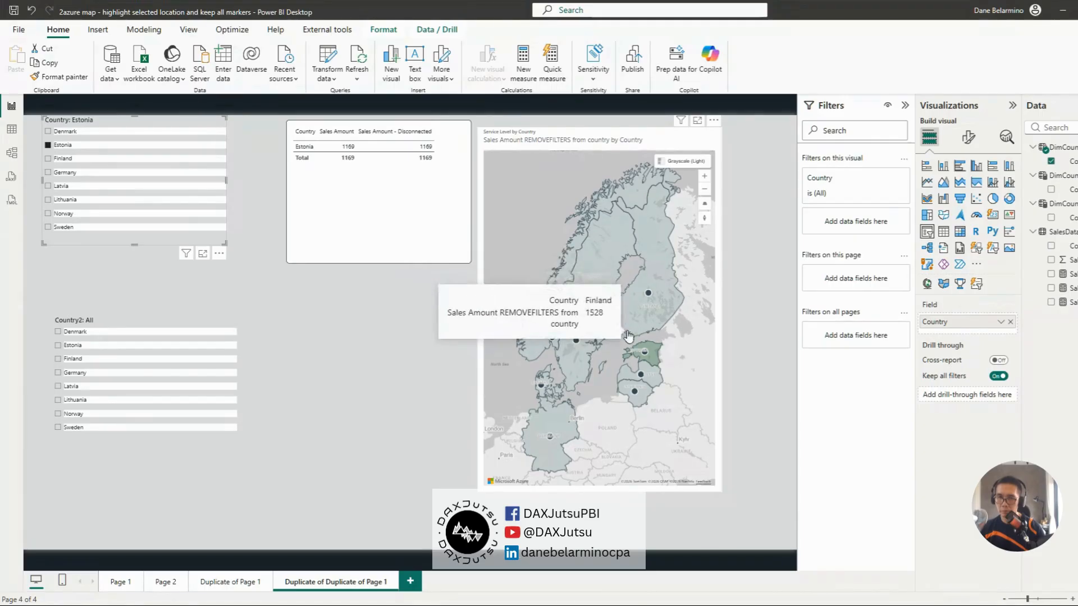
{"action": "mouse_move", "coordinate": [644, 295]}
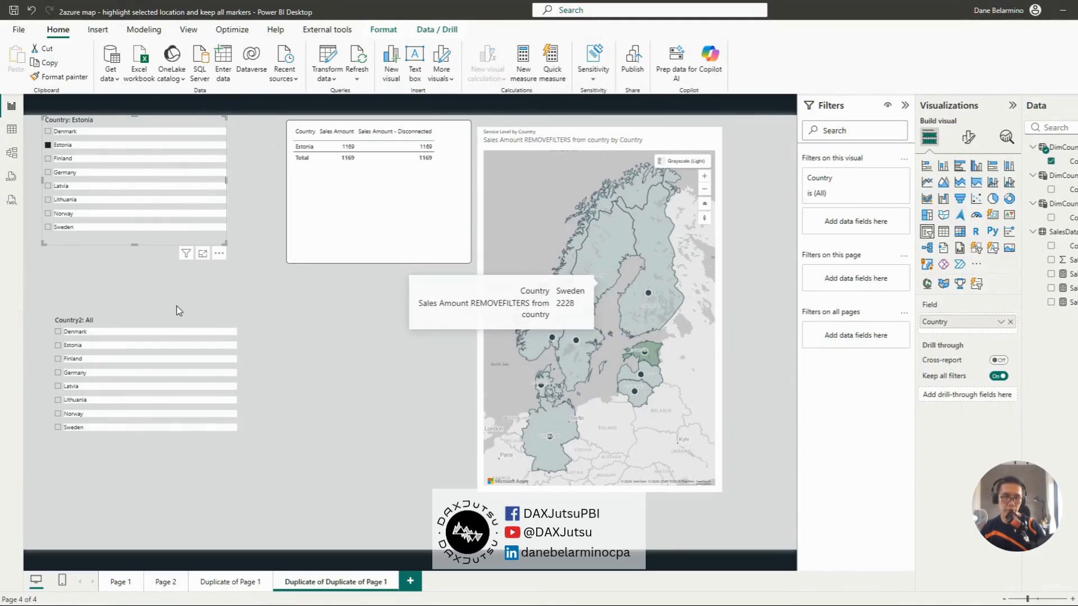
Delete the Country2 slicer and rearrange the page with the table below the Country slicer and the map closer to them.
{"action": "left_click", "coordinate": [131, 332]}
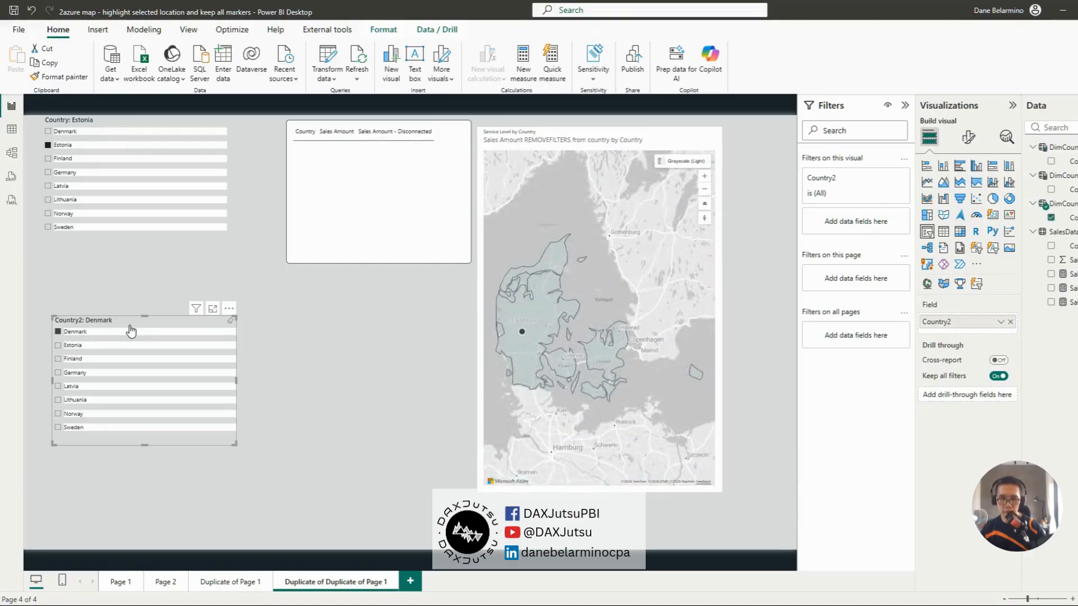
{"action": "key", "text": "Delete"}
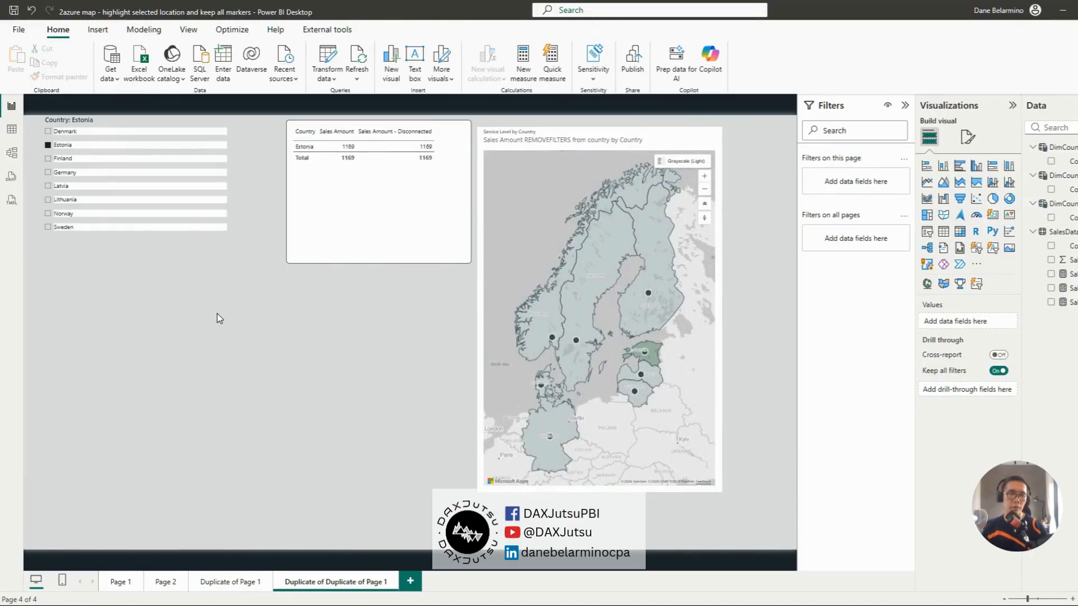
{"action": "left_click_drag", "start_coordinate": [185, 117], "coordinate": [186, 154]}
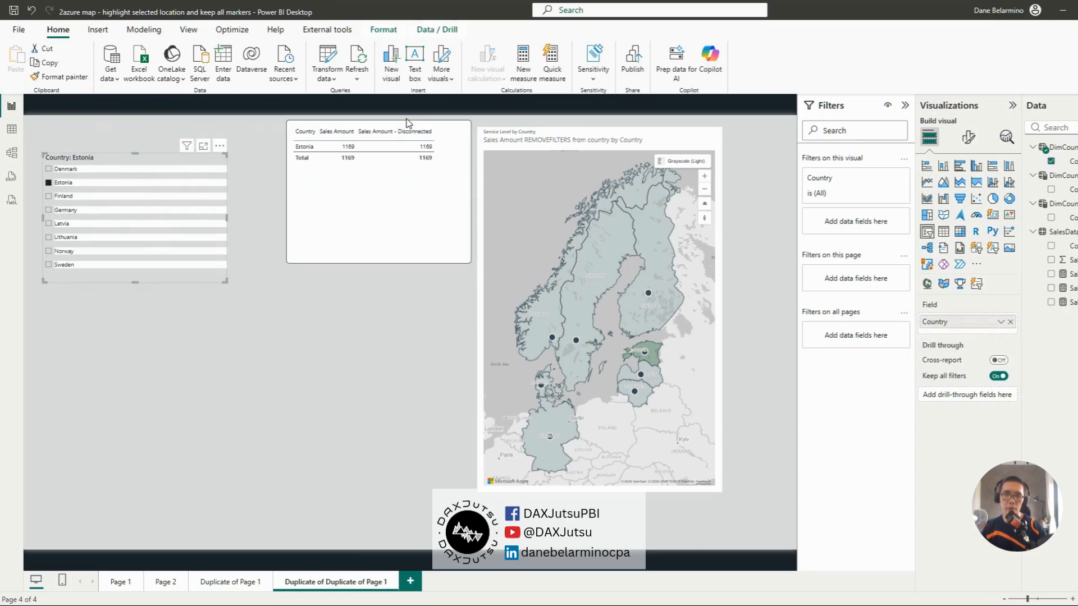
{"action": "left_click_drag", "start_coordinate": [358, 230], "coordinate": [185, 393]}
{"action": "left_click_drag", "start_coordinate": [612, 134], "coordinate": [545, 130]}
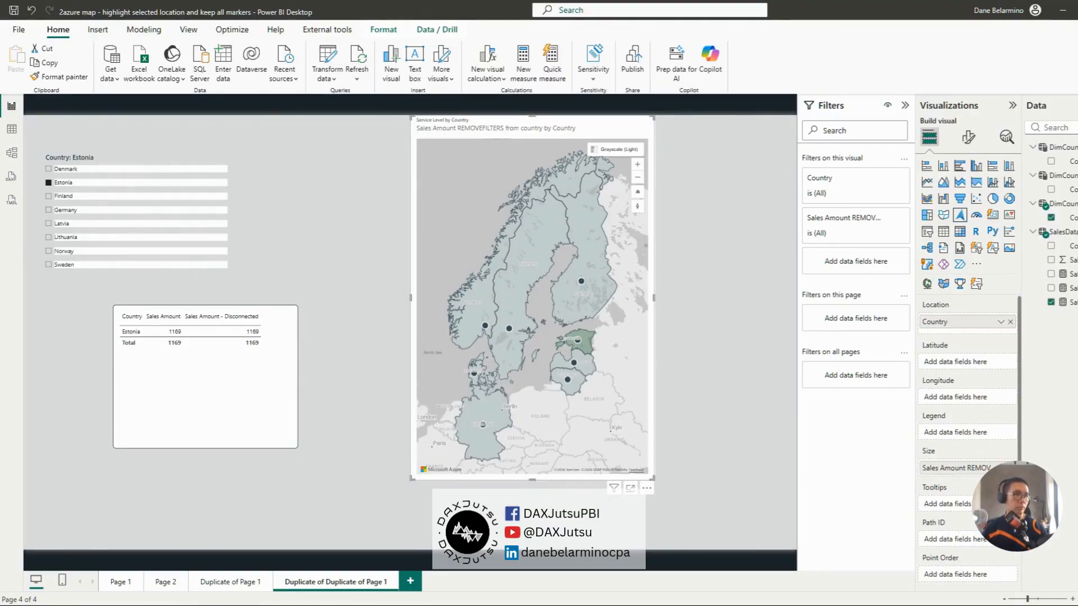
Filter the Country slicer to Lithuania, examine the highlighting and markers on the map, and clear the selection.
{"action": "left_click", "coordinate": [150, 238]}
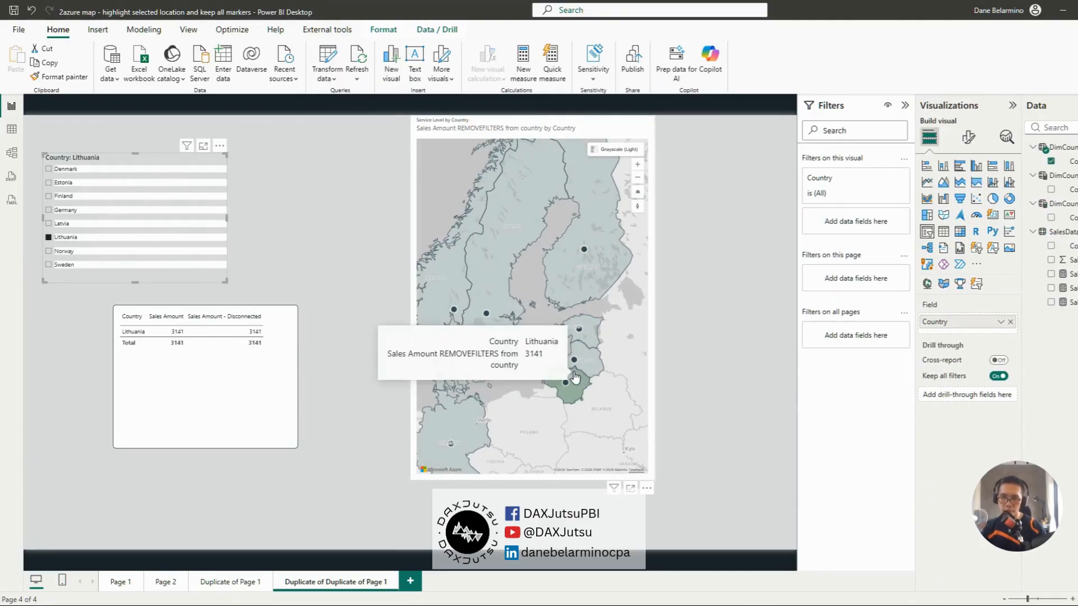
{"action": "scroll", "coordinate": [575, 377], "scroll_direction": "up", "scroll_amount": 2}
{"action": "left_click_drag", "start_coordinate": [608, 393], "coordinate": [608, 338]}
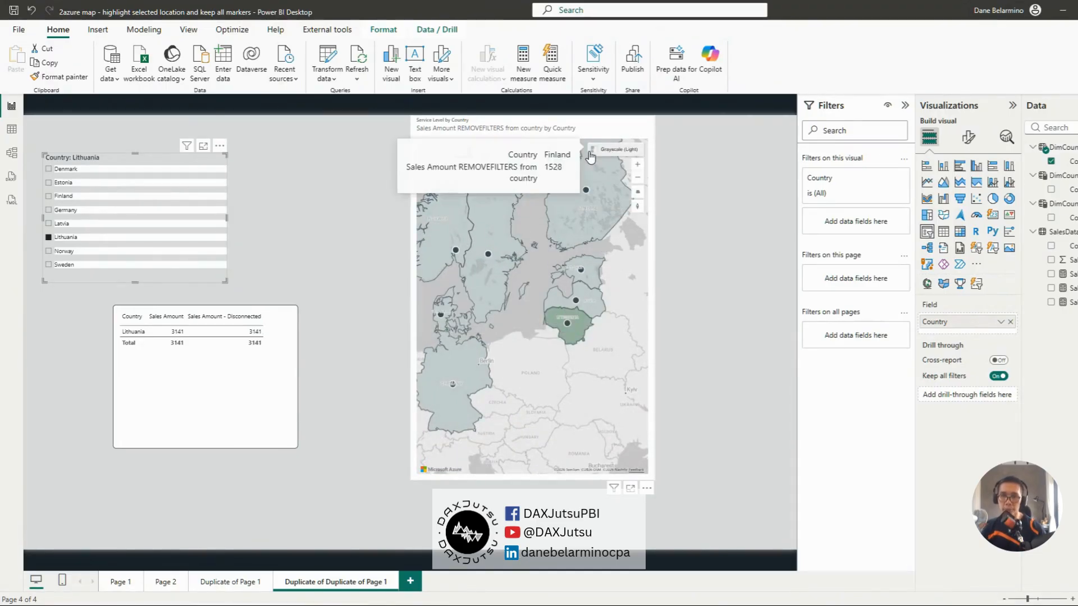
{"action": "left_click_drag", "start_coordinate": [596, 202], "coordinate": [527, 247]}
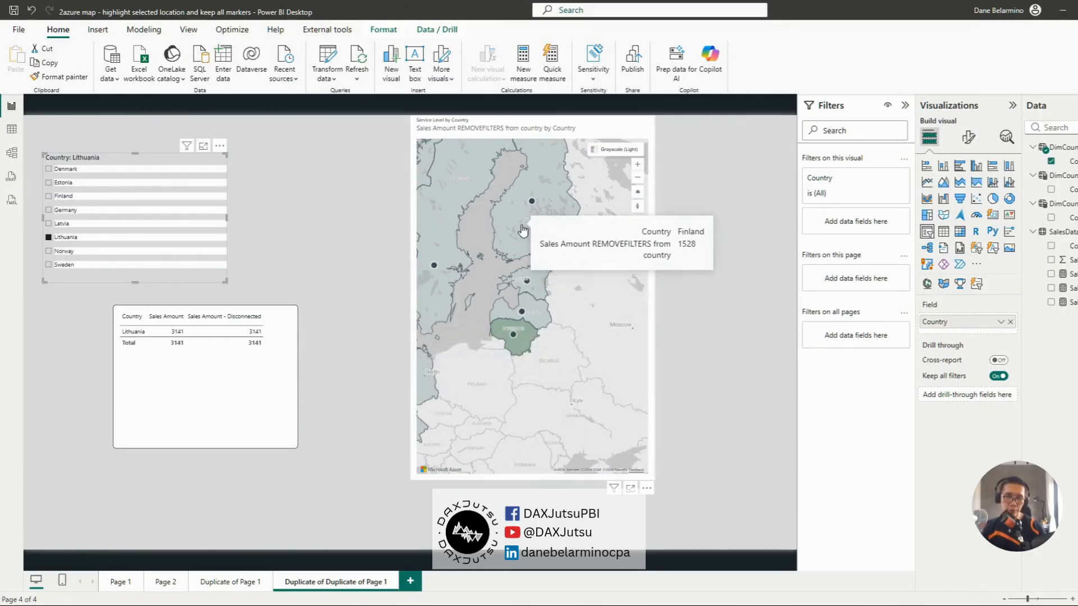
{"action": "left_click", "coordinate": [171, 235]}
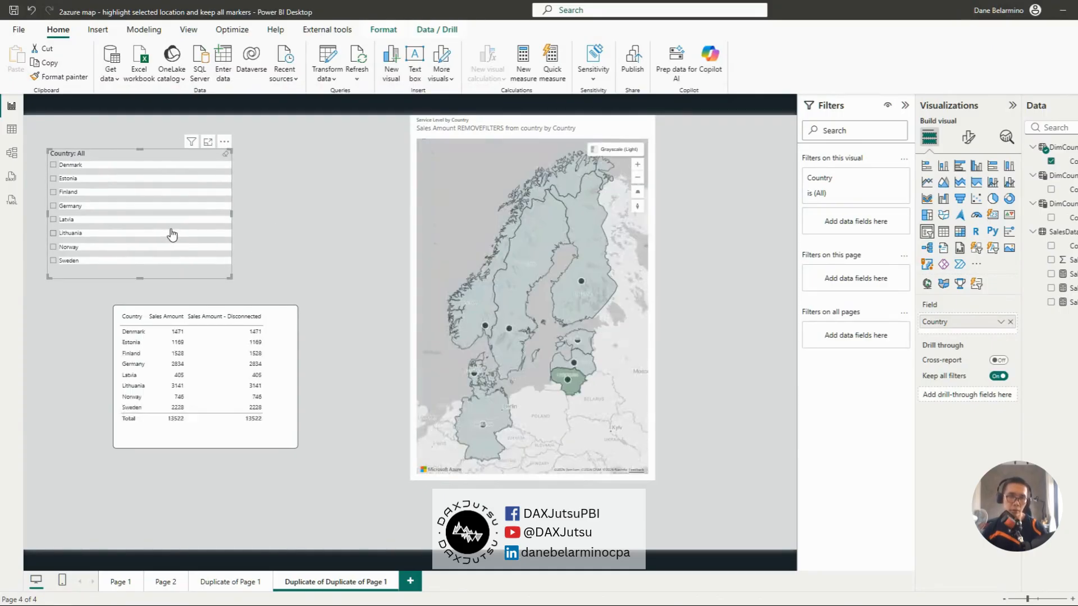
Reposition the Country slicer and the sales table so they roughly line up beside the map.
{"action": "left_click_drag", "start_coordinate": [163, 164], "coordinate": [189, 141]}
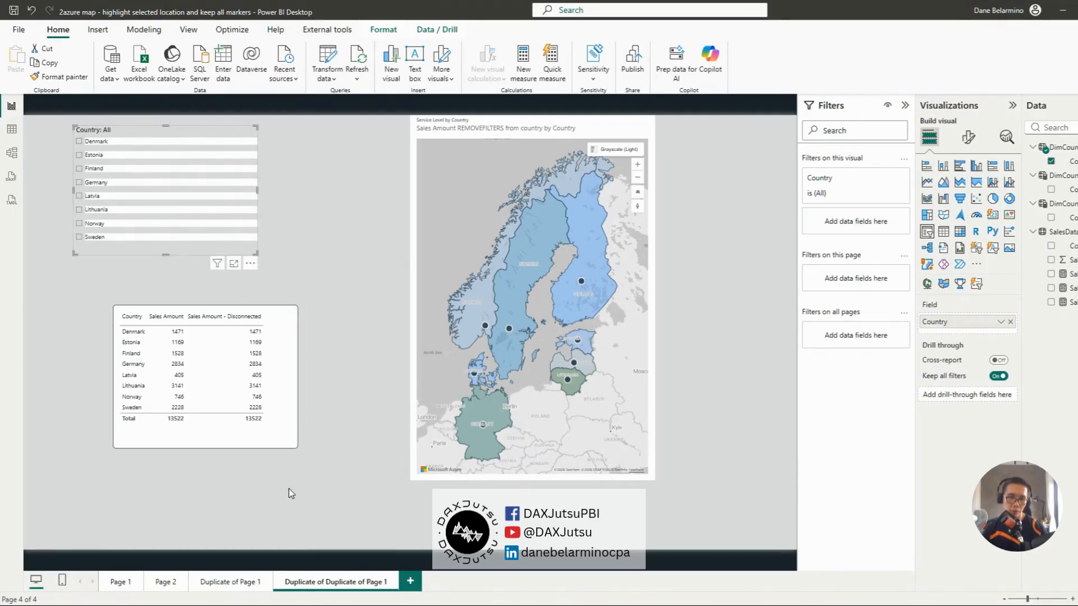
{"action": "left_click_drag", "start_coordinate": [263, 442], "coordinate": [184, 446]}
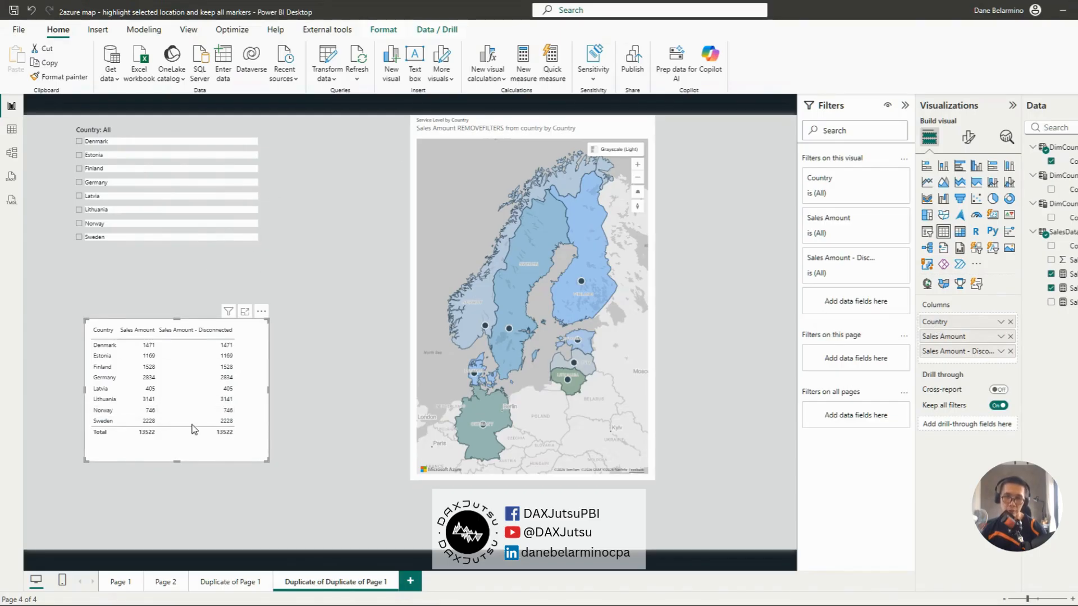
Select Sweden on the map to check how it cross-filters the table, and clear the selection.
{"action": "mouse_move", "coordinate": [556, 224]}
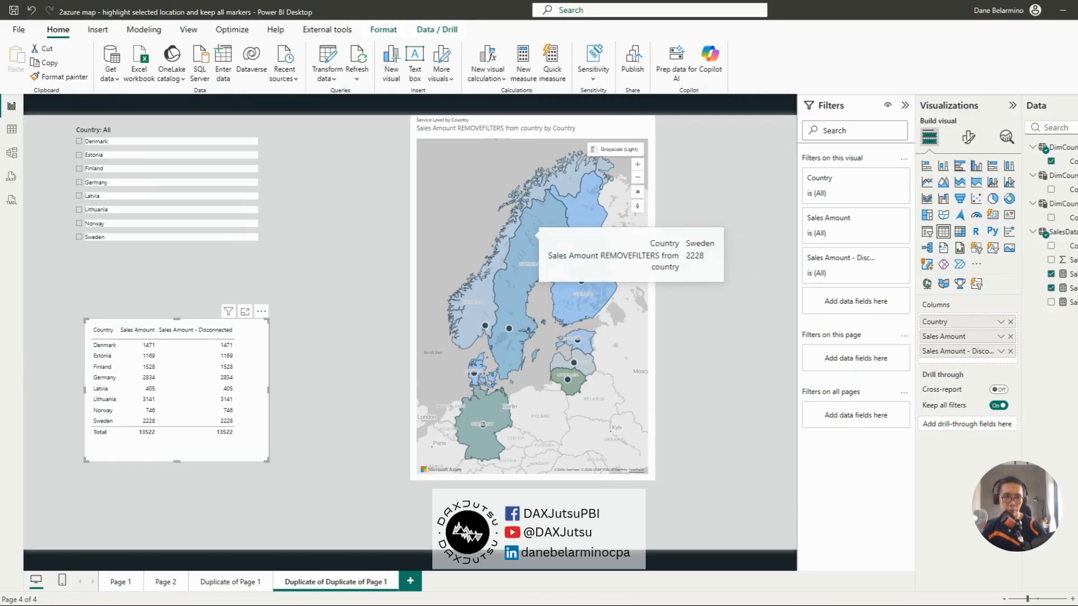
{"action": "left_click", "coordinate": [549, 222]}
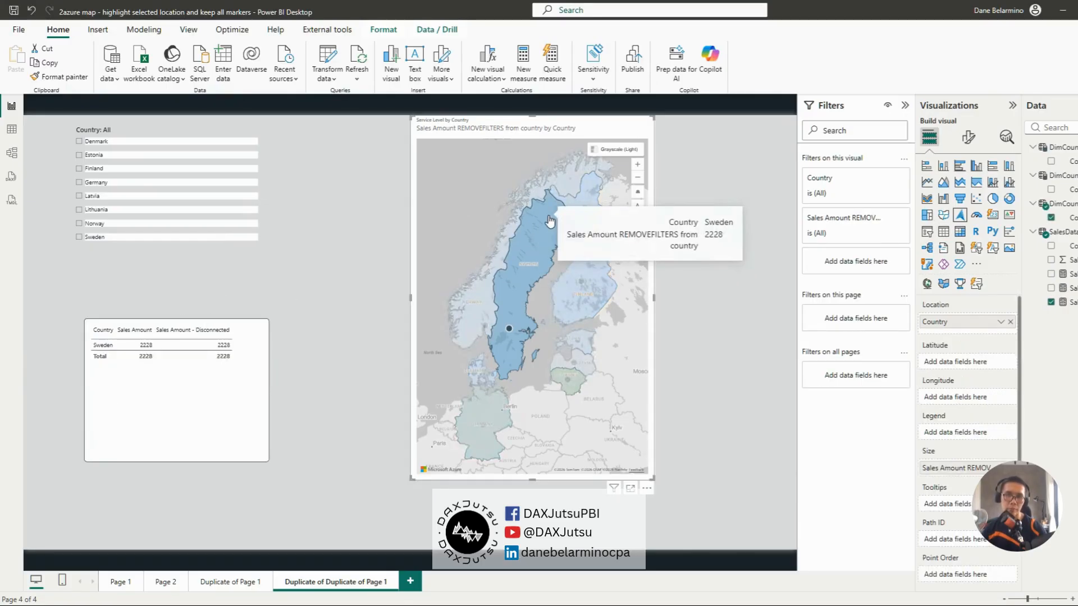
{"action": "left_click", "coordinate": [550, 222]}
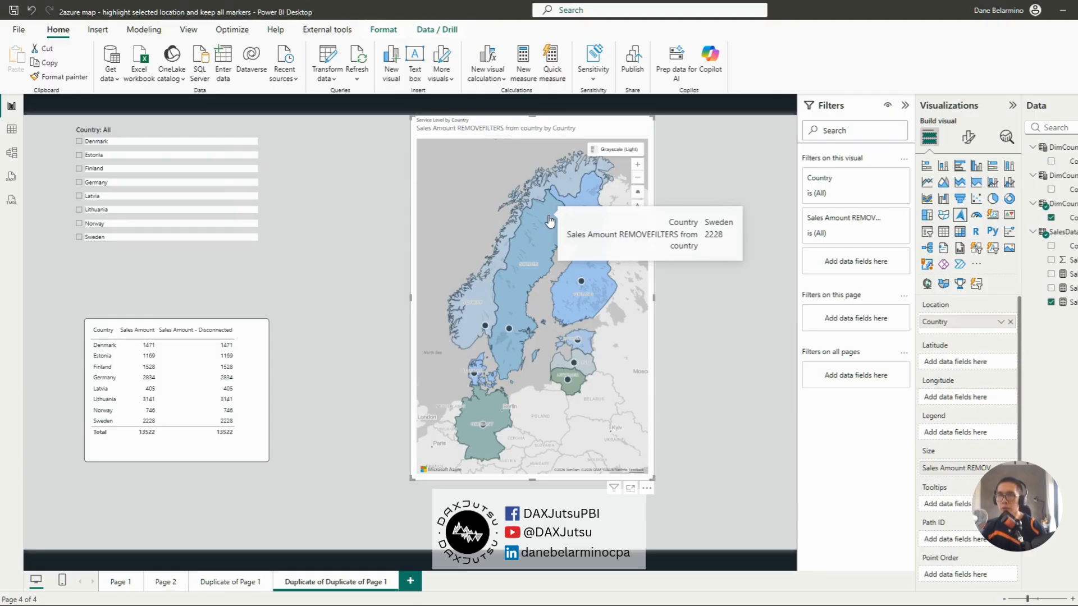